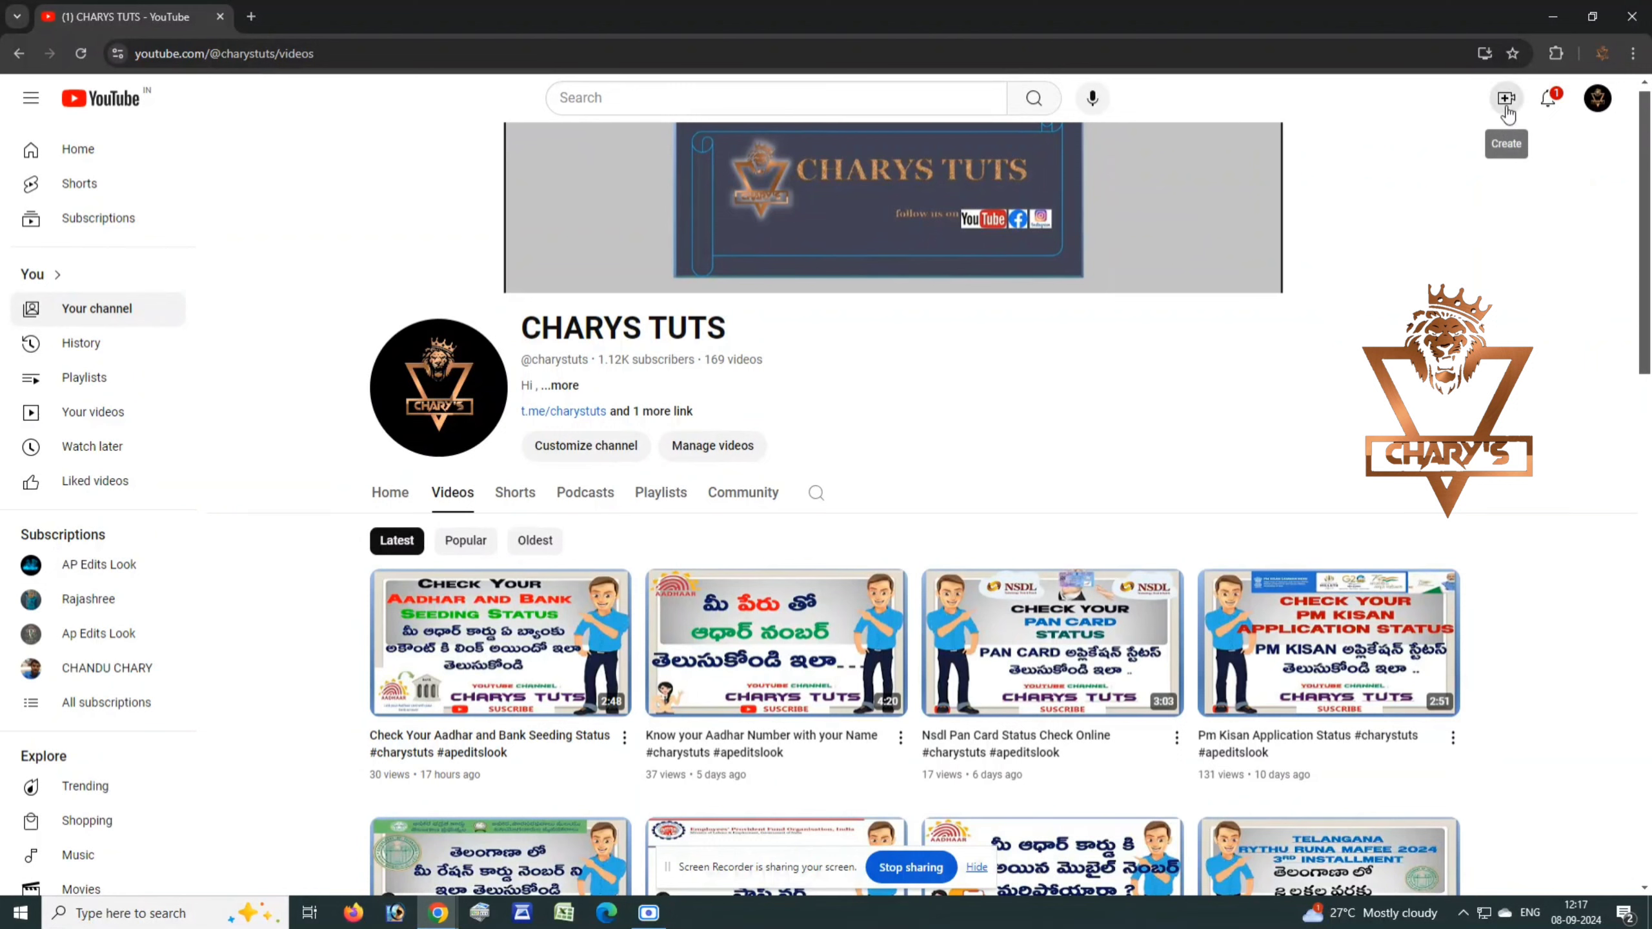
Upload the video file "E-Pan card Apply for free in few Minutes" from the Desktop folder "YT UPLOADS - Copy".
click(1506, 104)
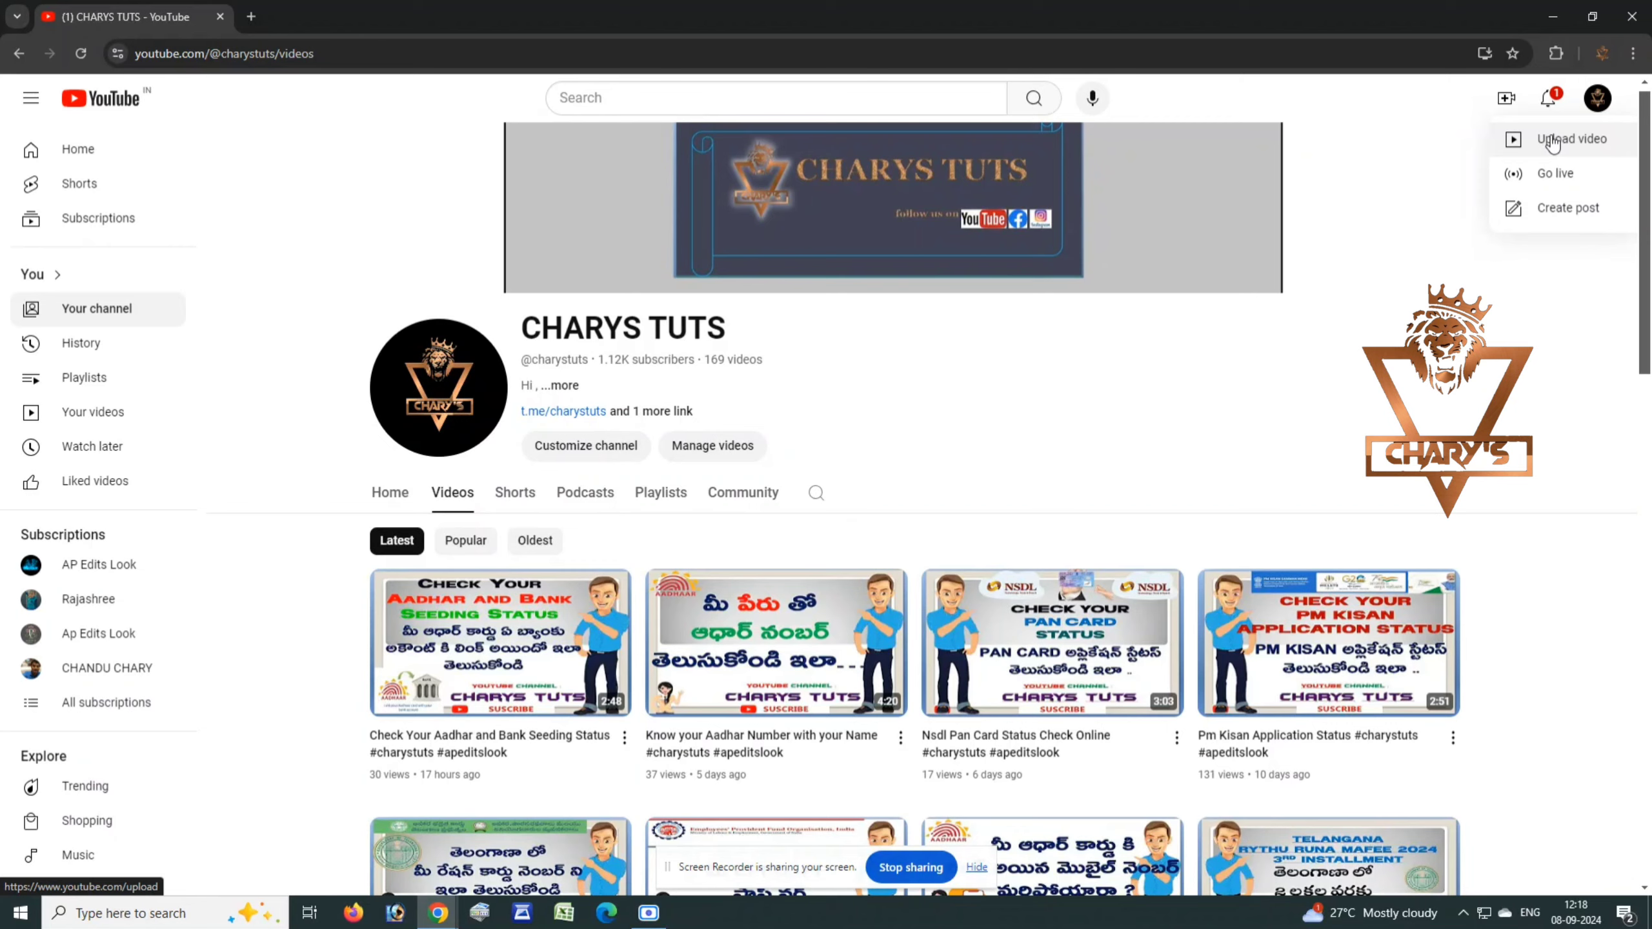
click(1552, 140)
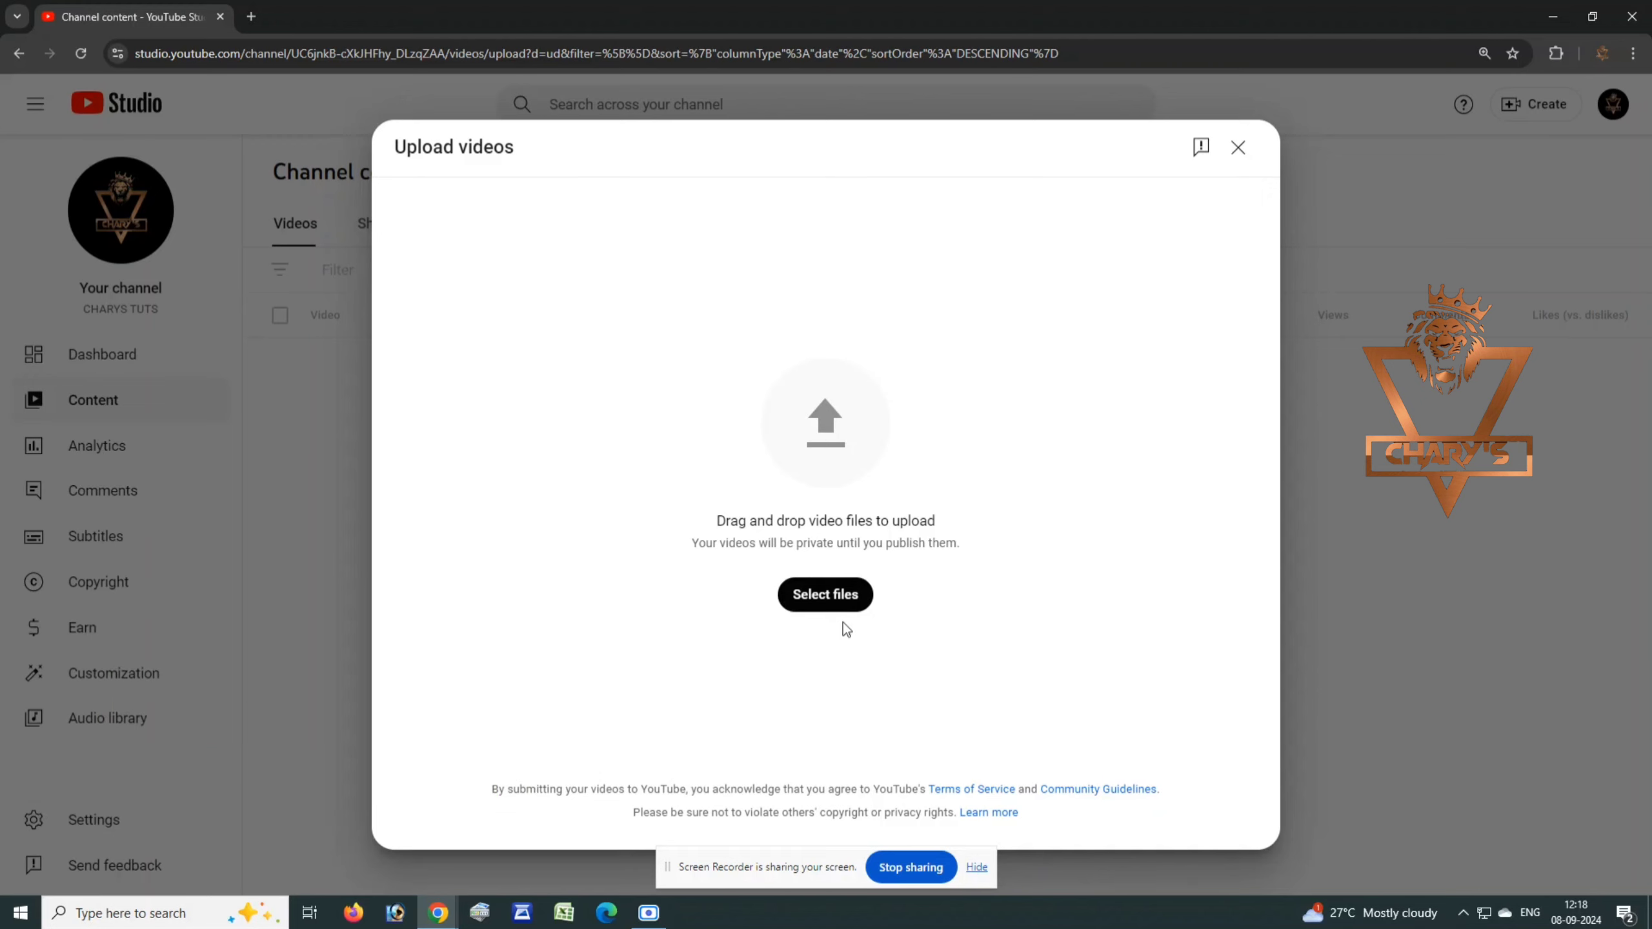
click(845, 596)
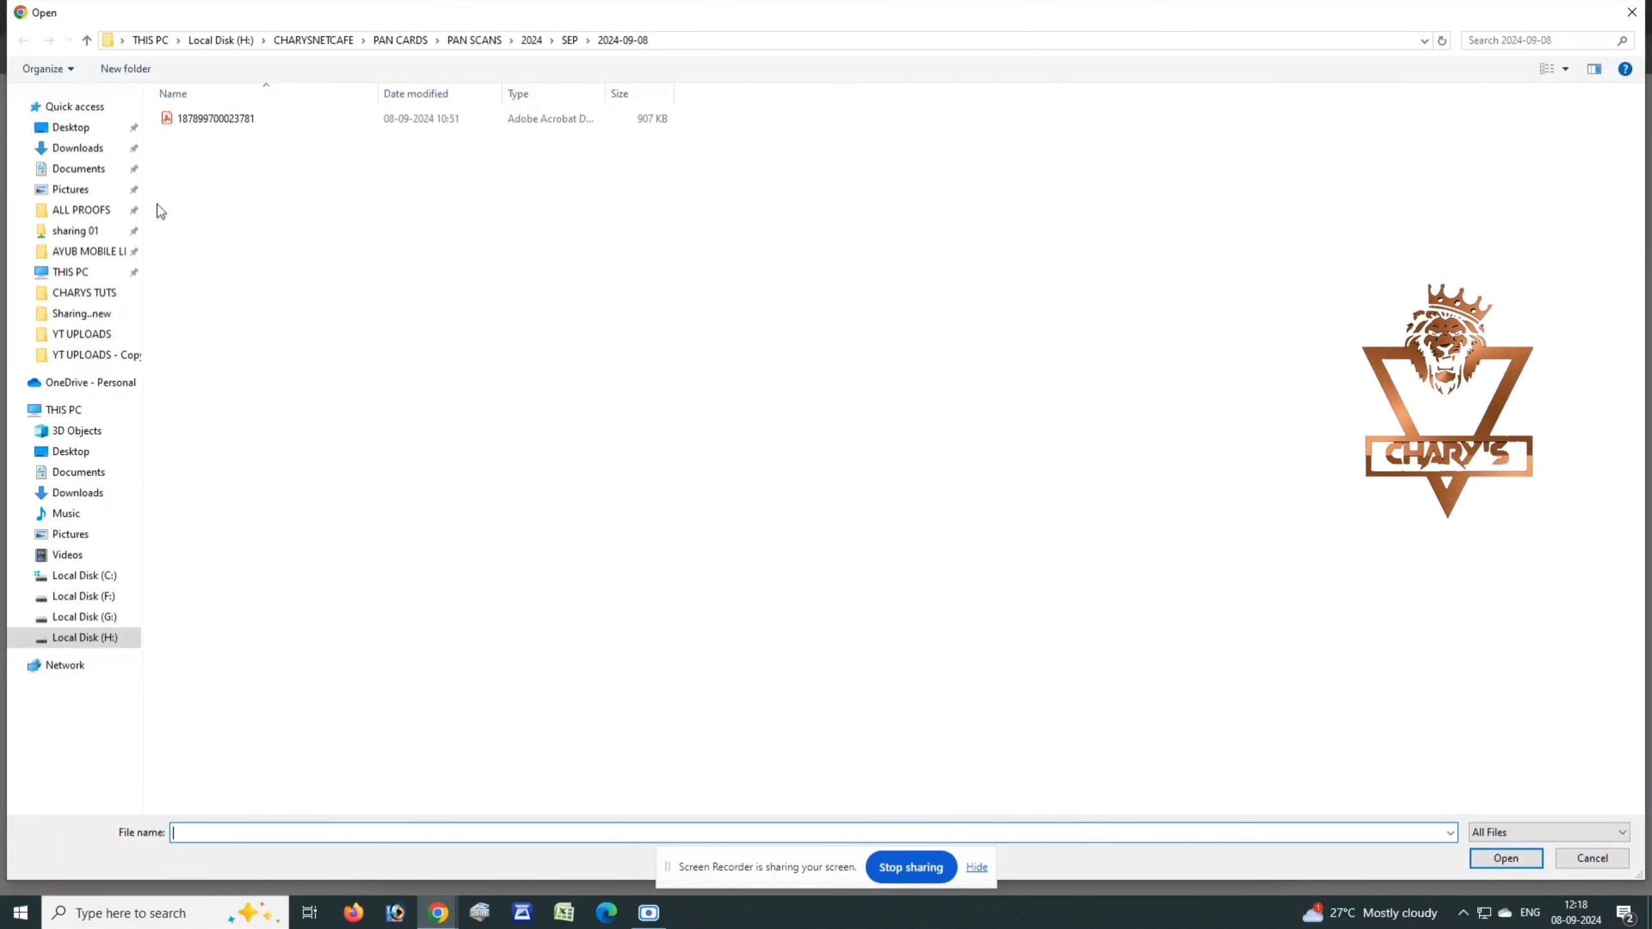
click(83, 131)
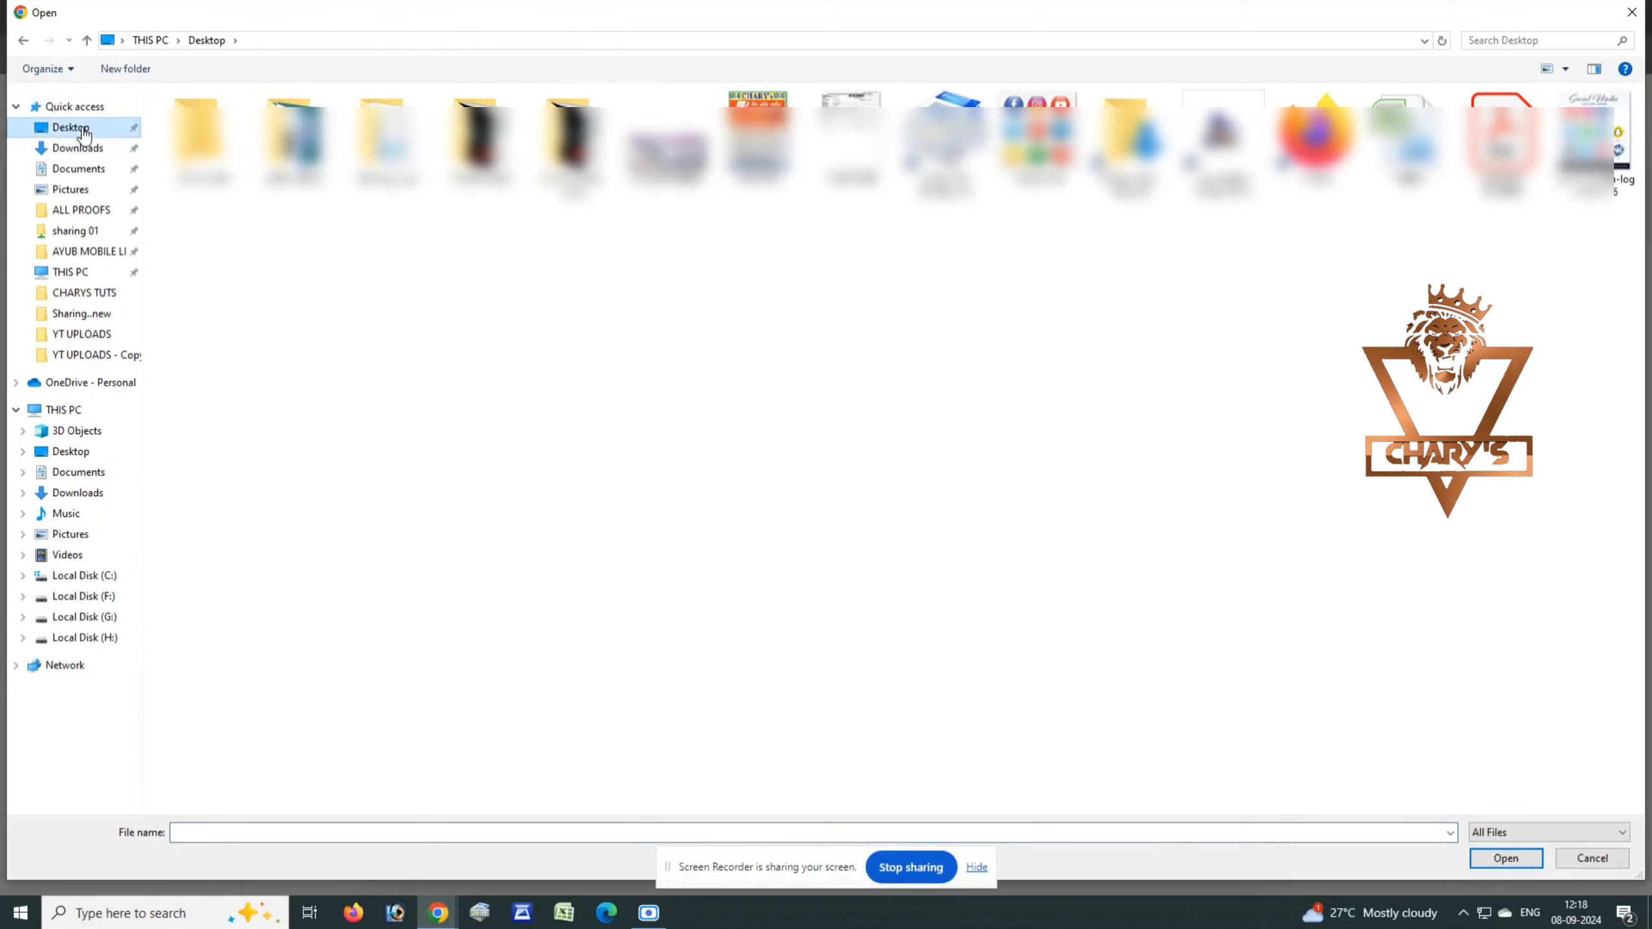
double_click(569, 147)
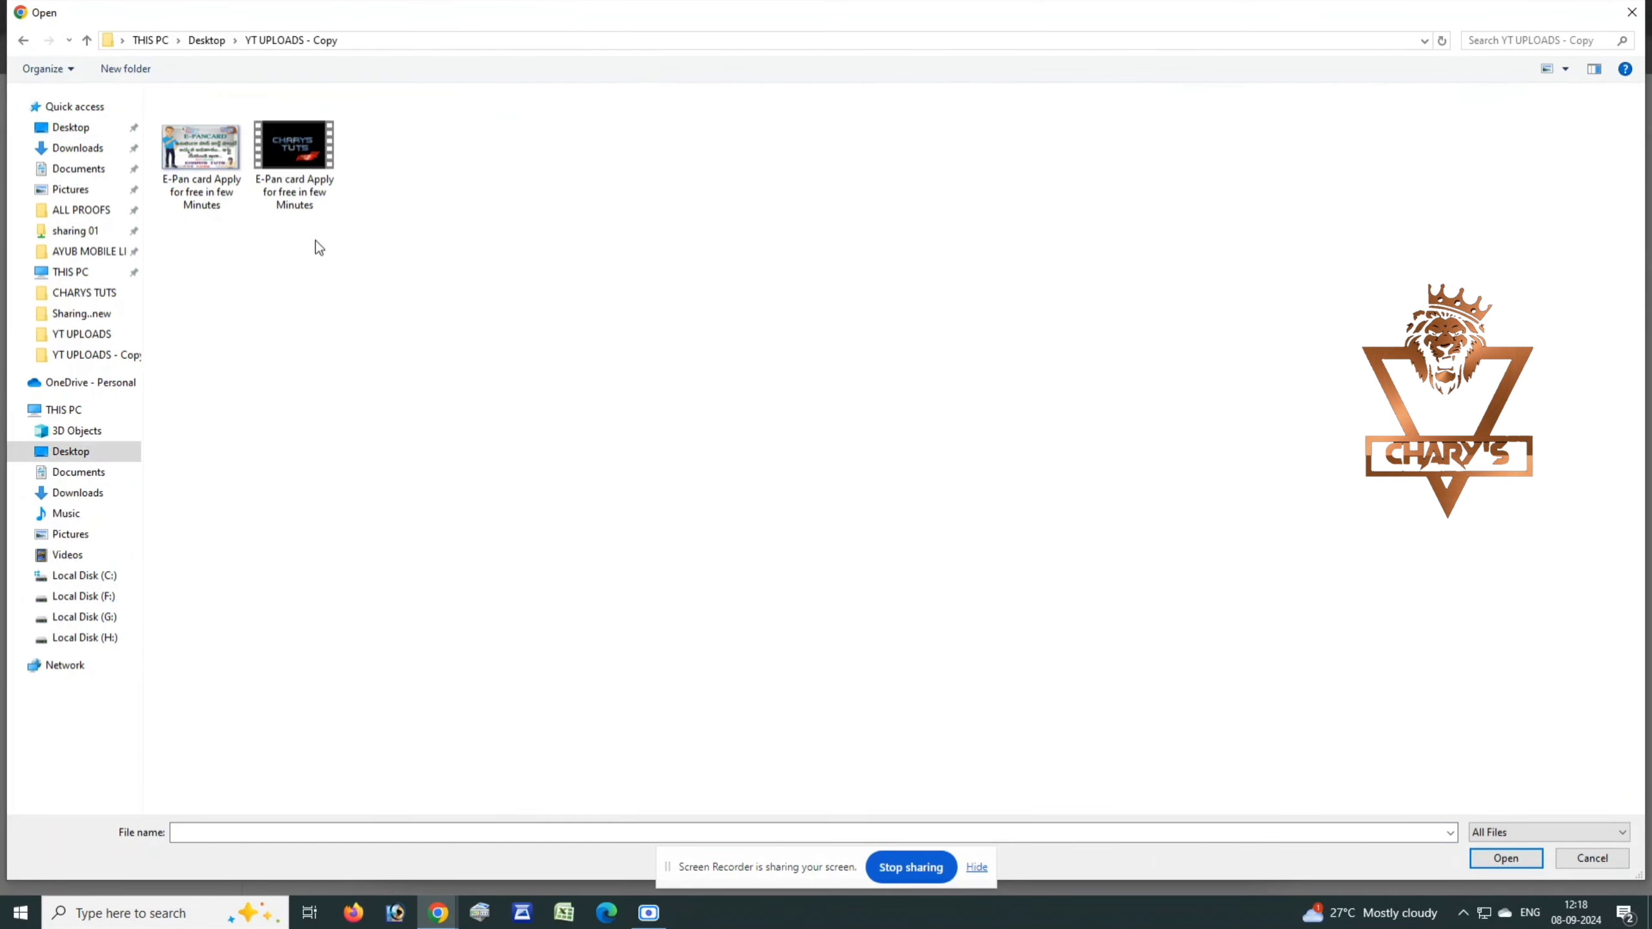
click(309, 164)
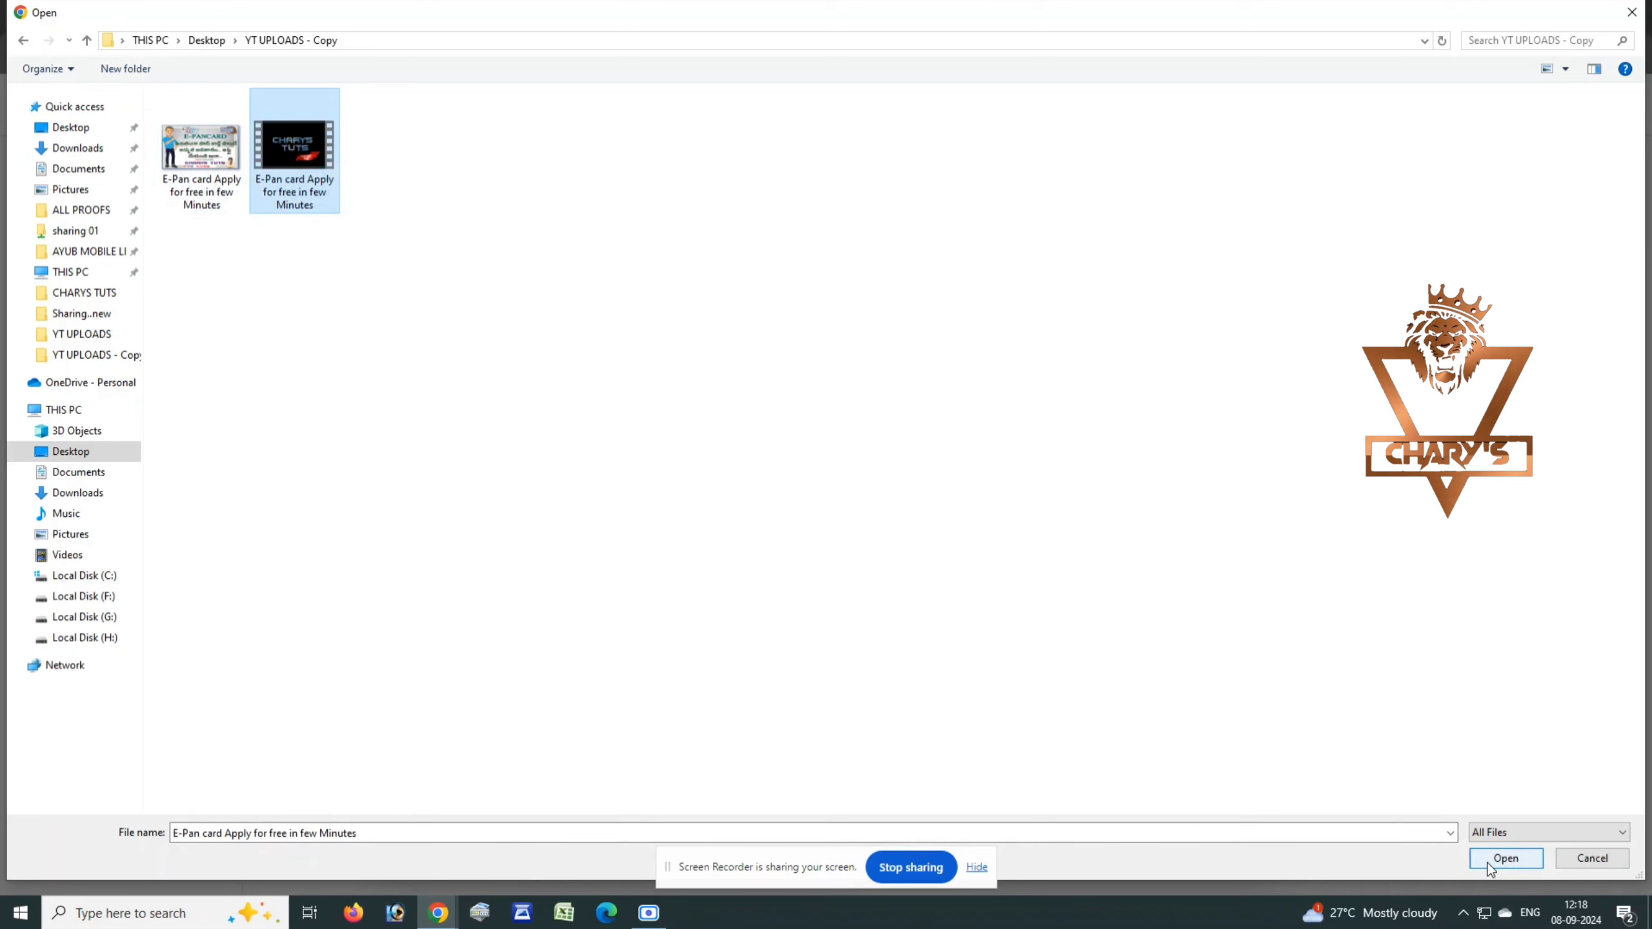
click(1505, 858)
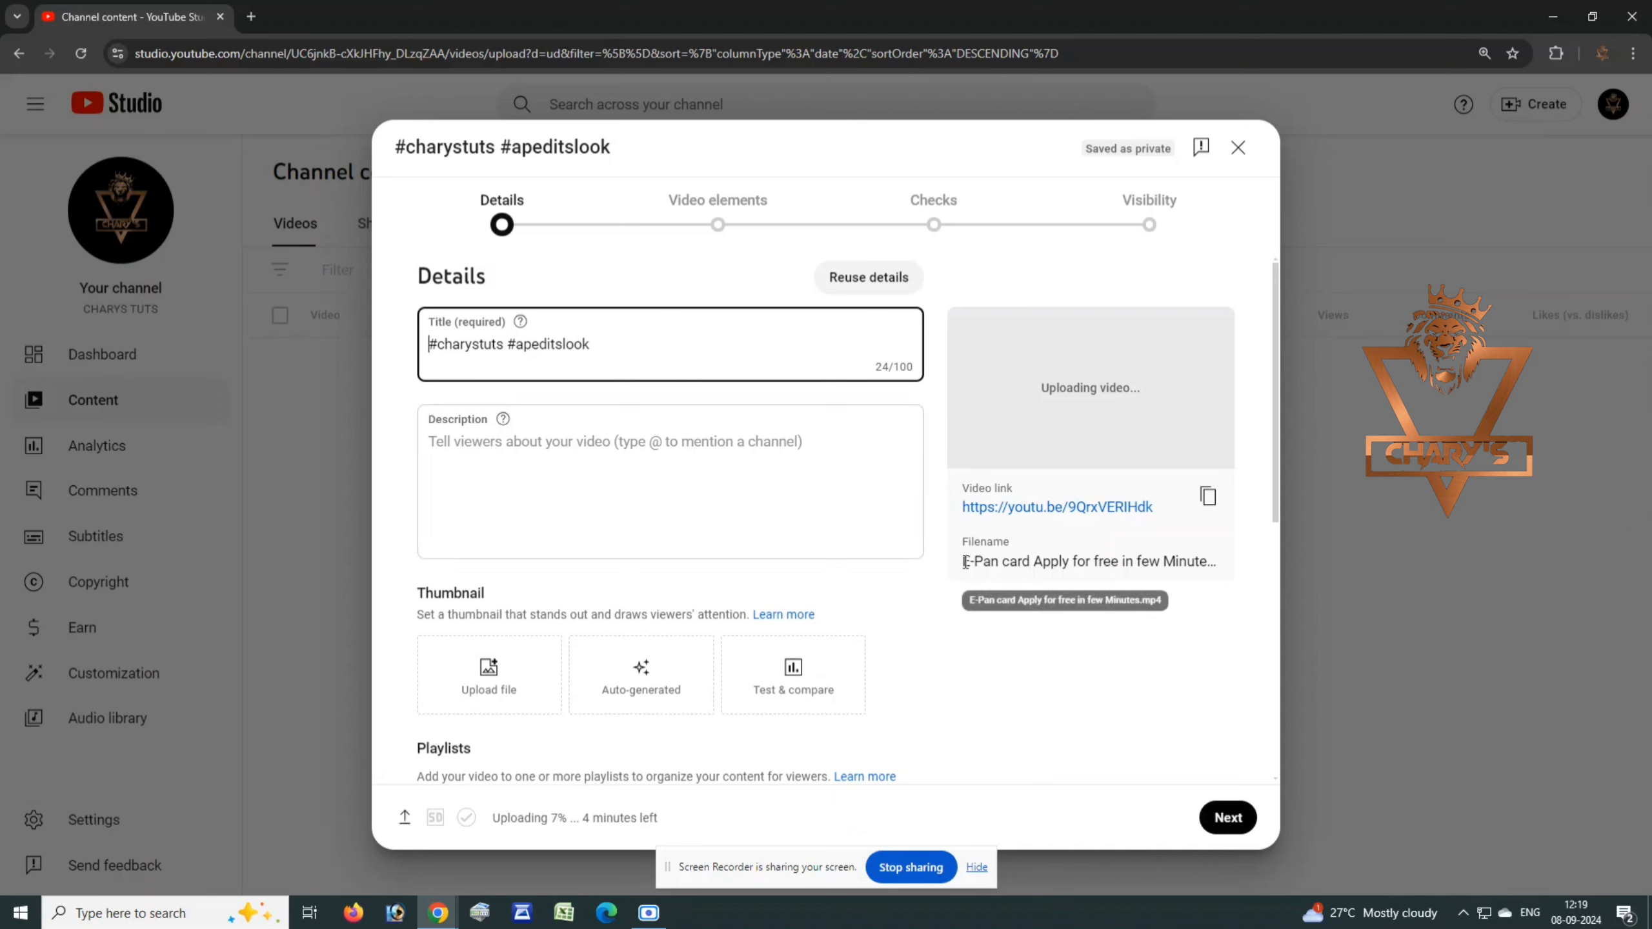
Insert "E-Pan card Apply for free in few Minutes" in the video title before the hashtags #charystuts #apeditslook.
drag(962, 561, 1231, 571)
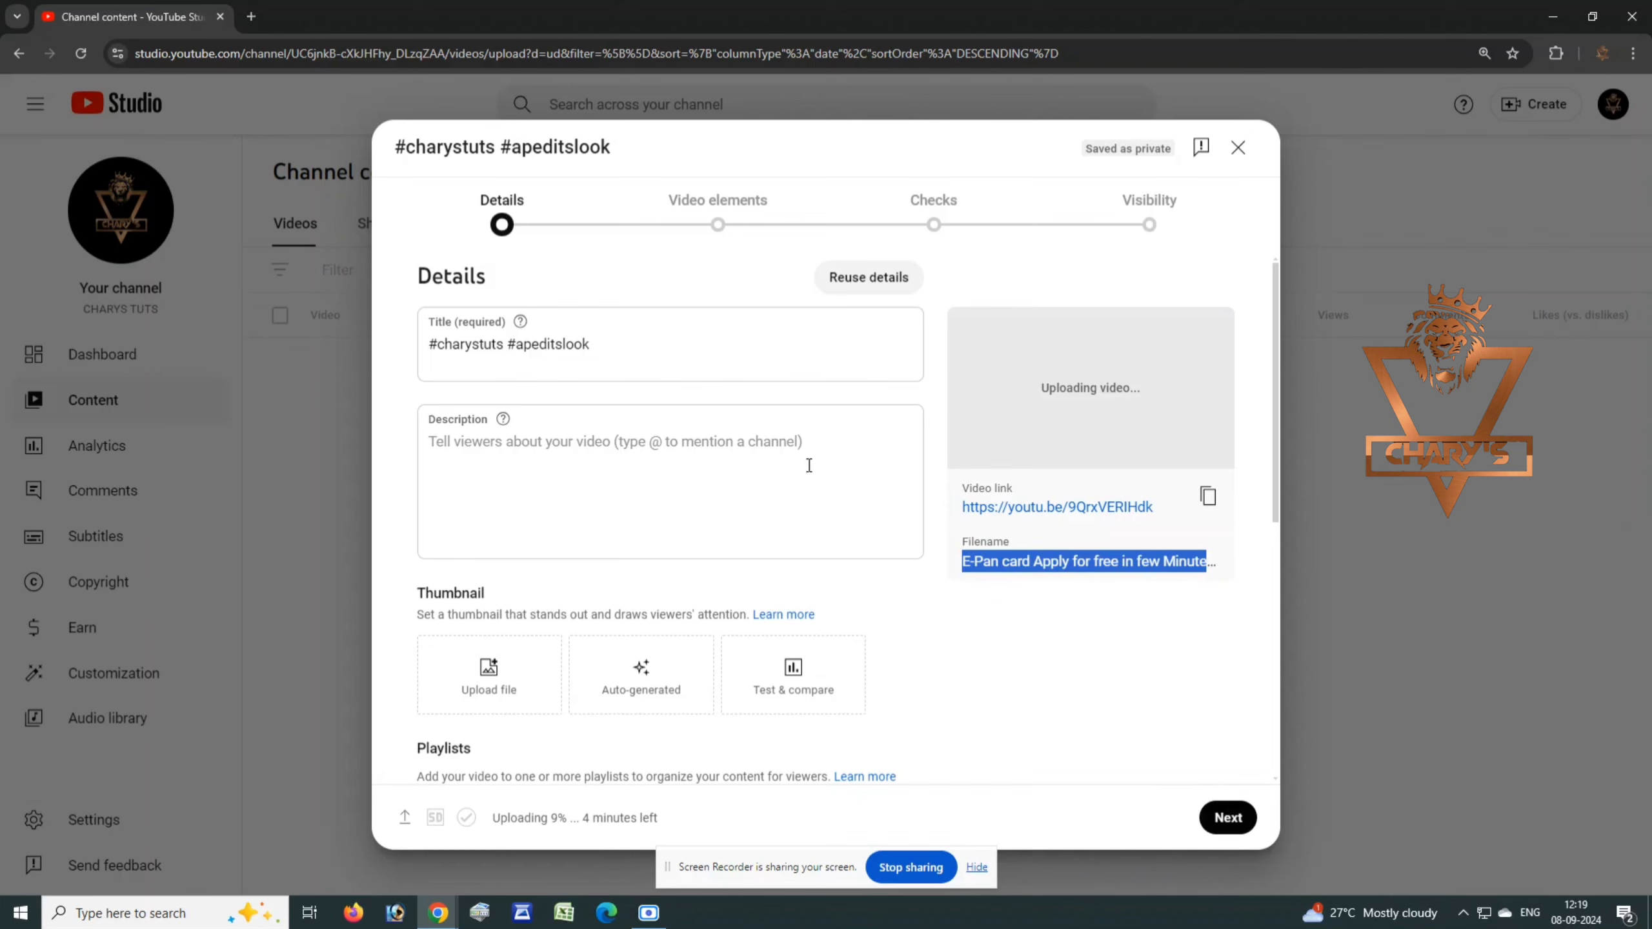
click(504, 344)
click(429, 343)
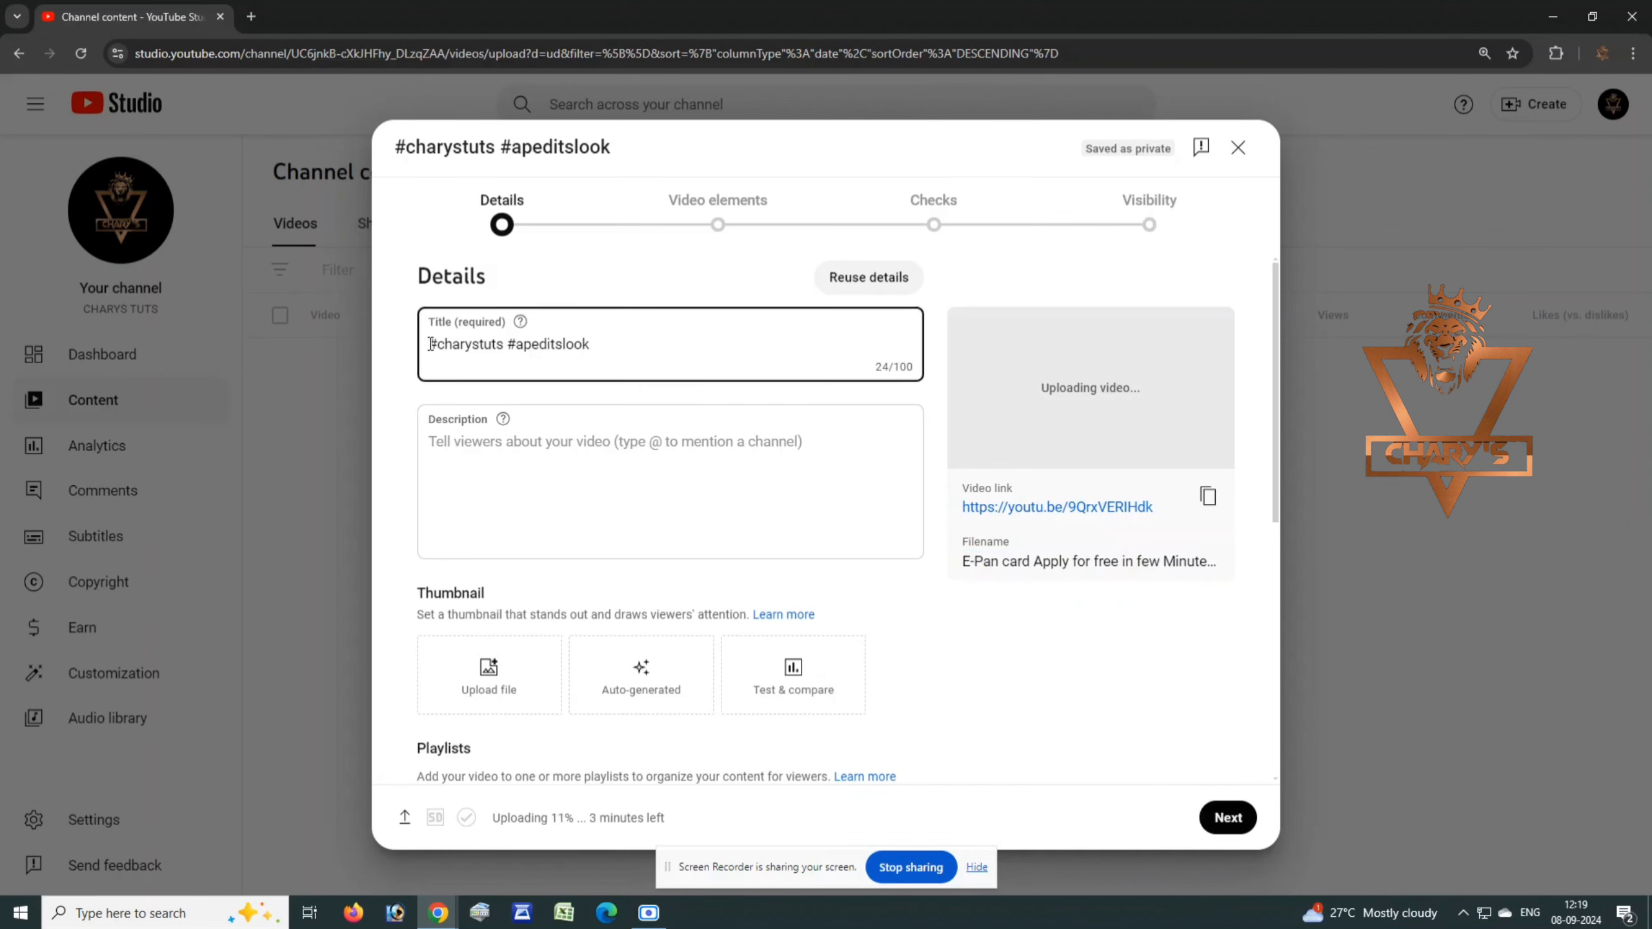
text(E-Pan card Apply for free in few Minutes.m)
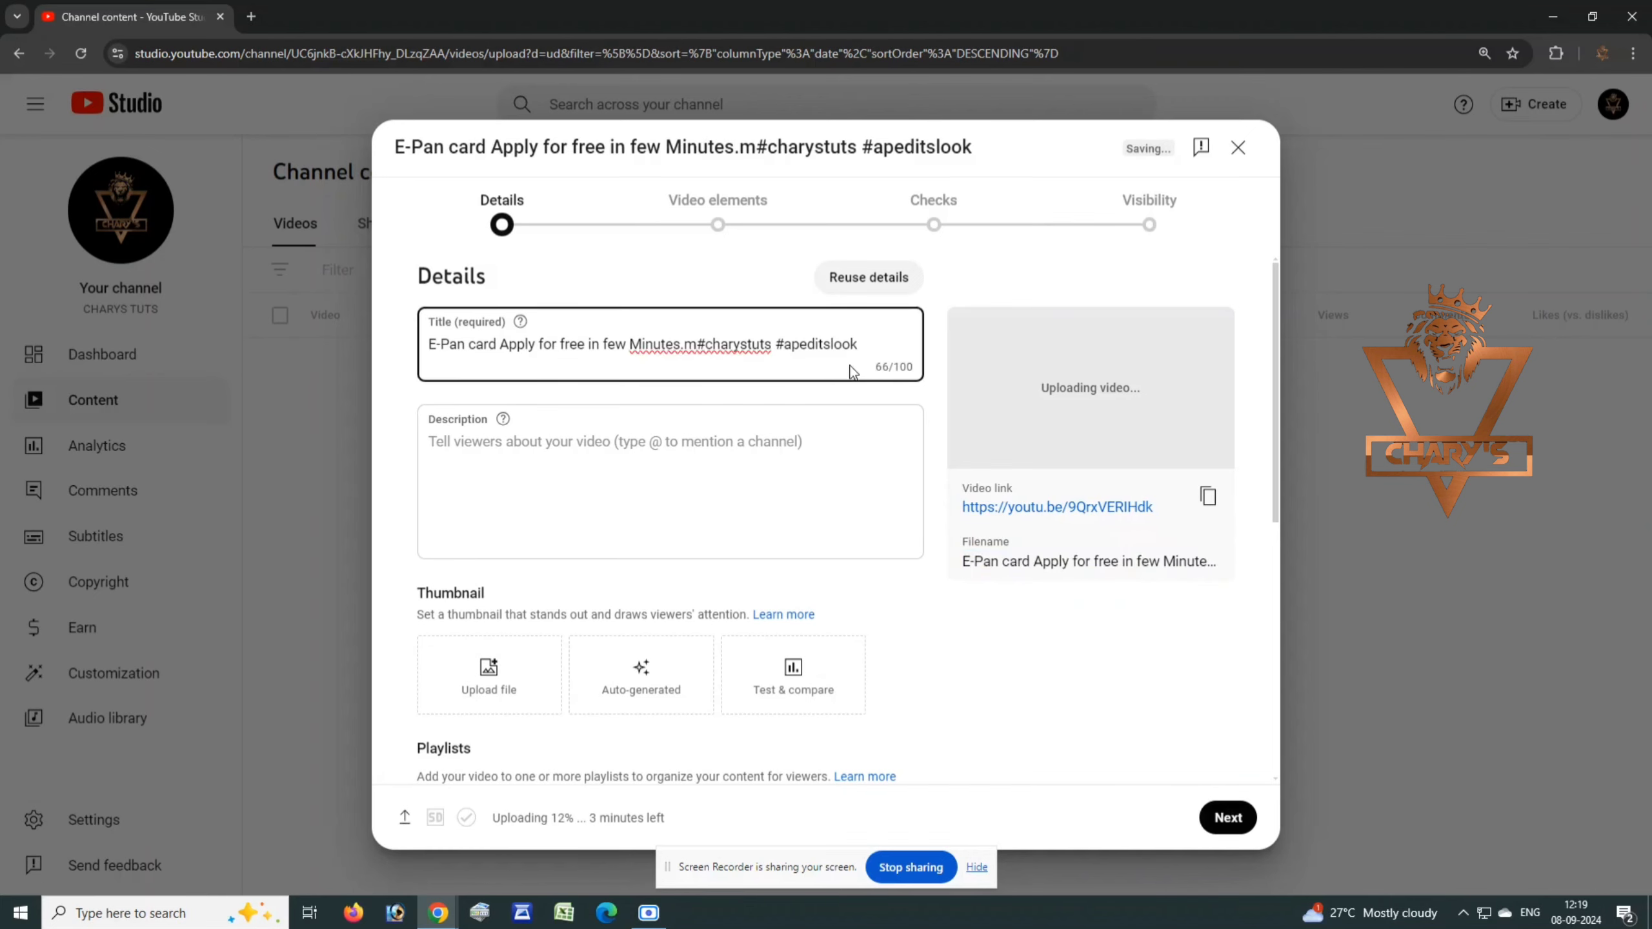
key(BackSpace)
key(BackSpace)
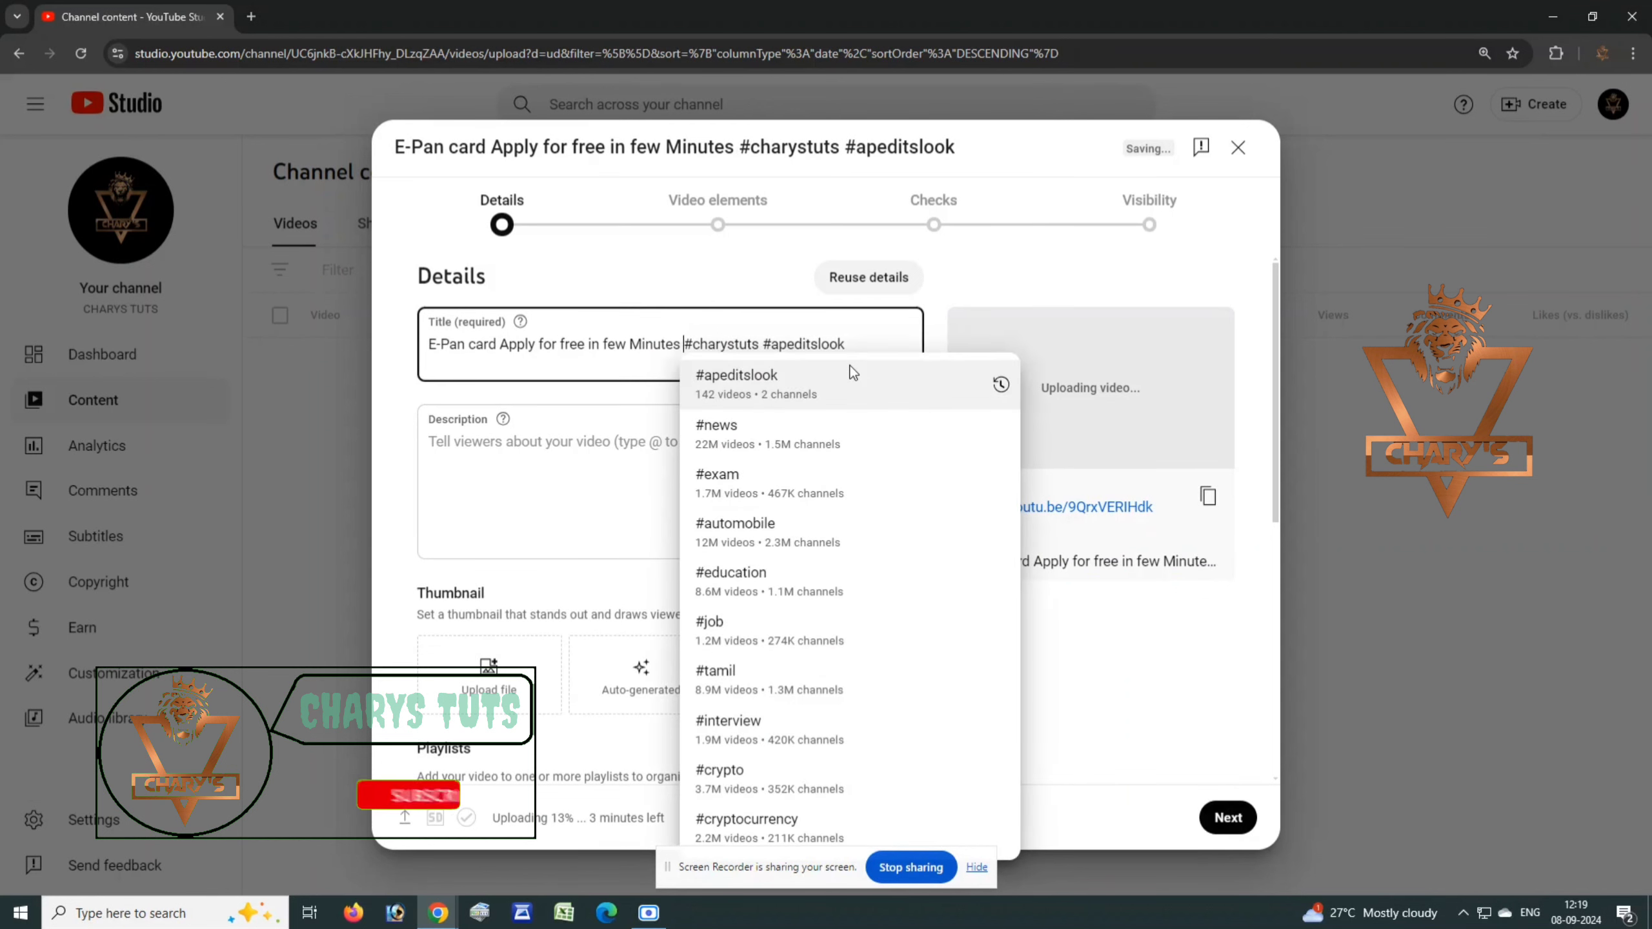
Paste the prepared description with the subscribe request, the E-Pan income tax portal link and the list of related video links.
click(571, 449)
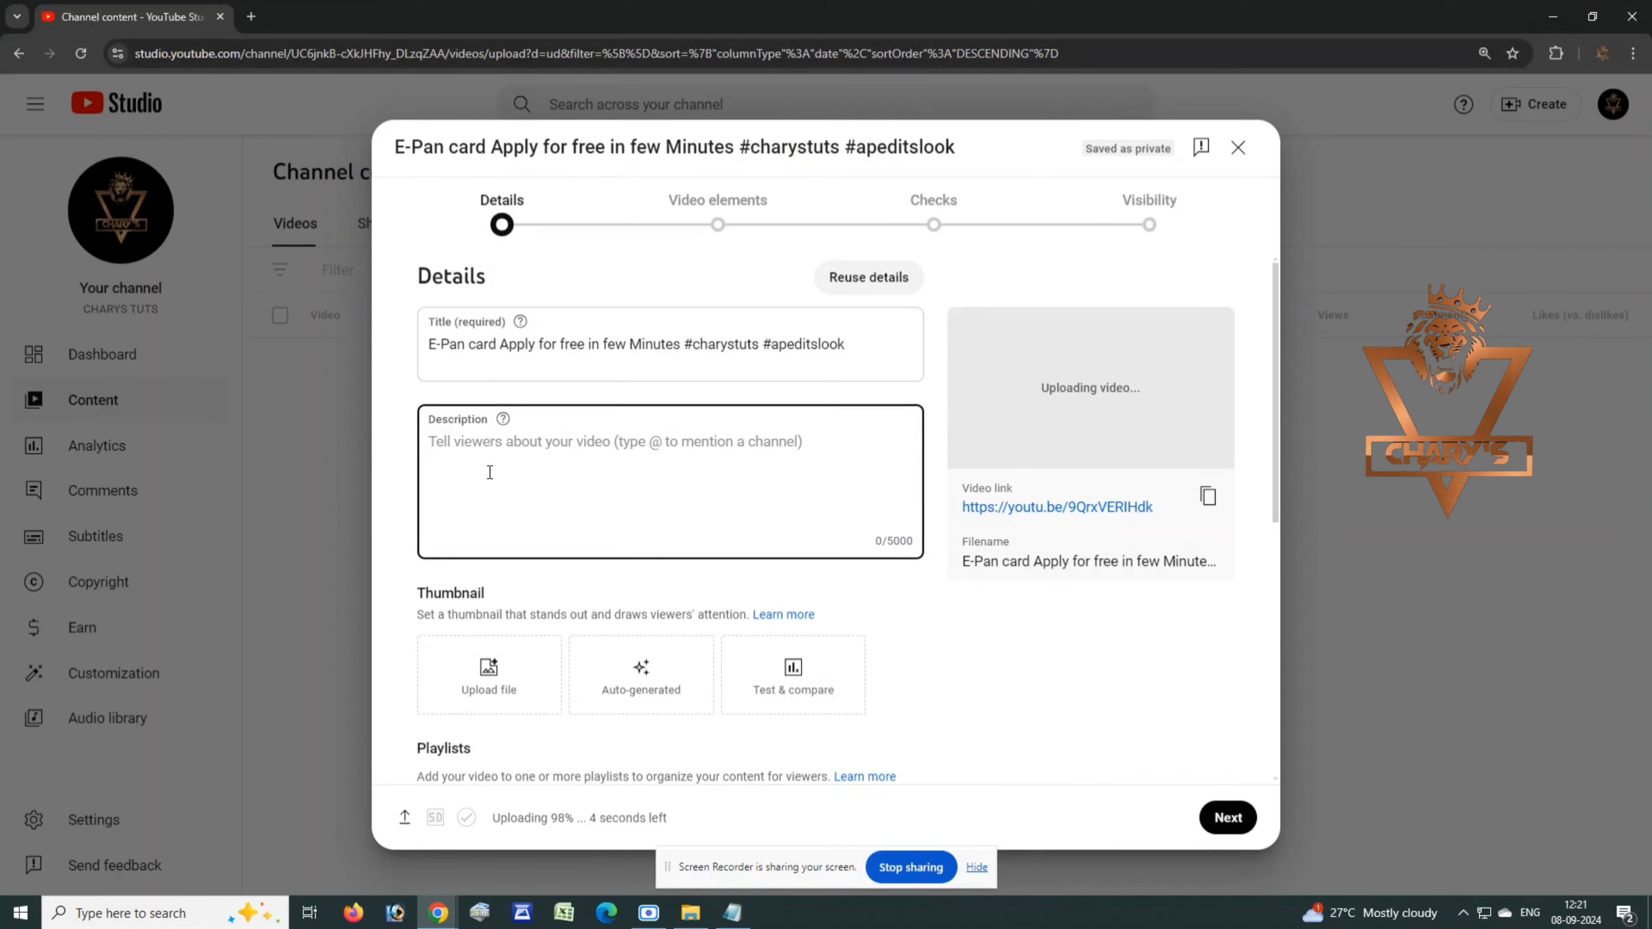
key(ctrl+v)
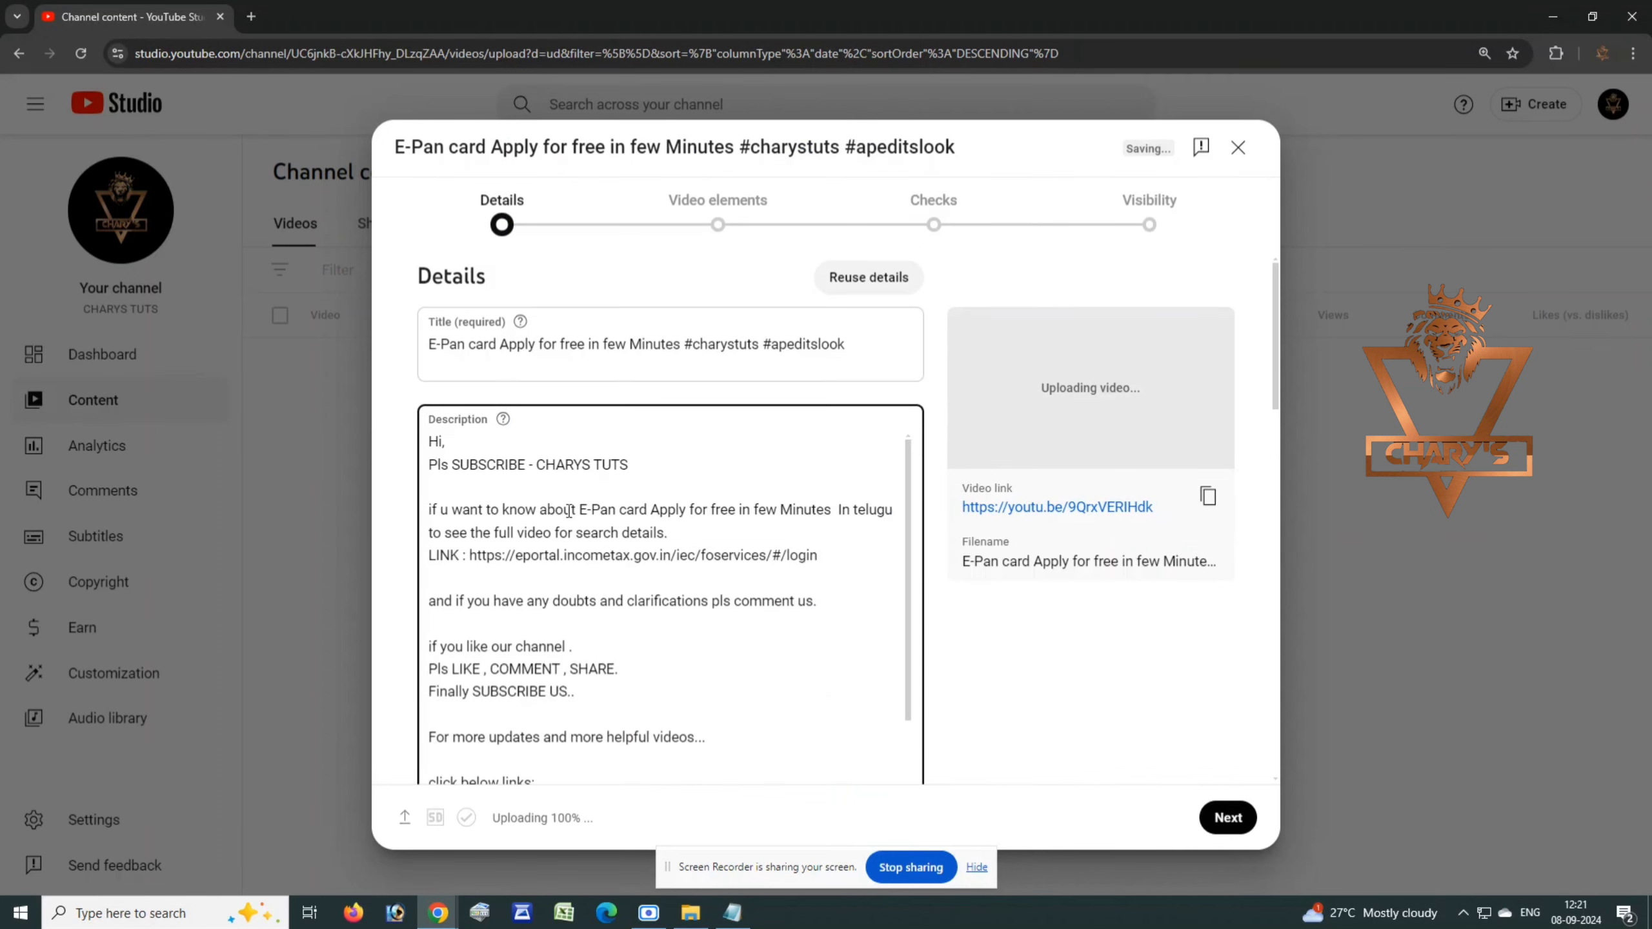
scroll(594, 557, down, 2)
scroll(594, 557, down, 7)
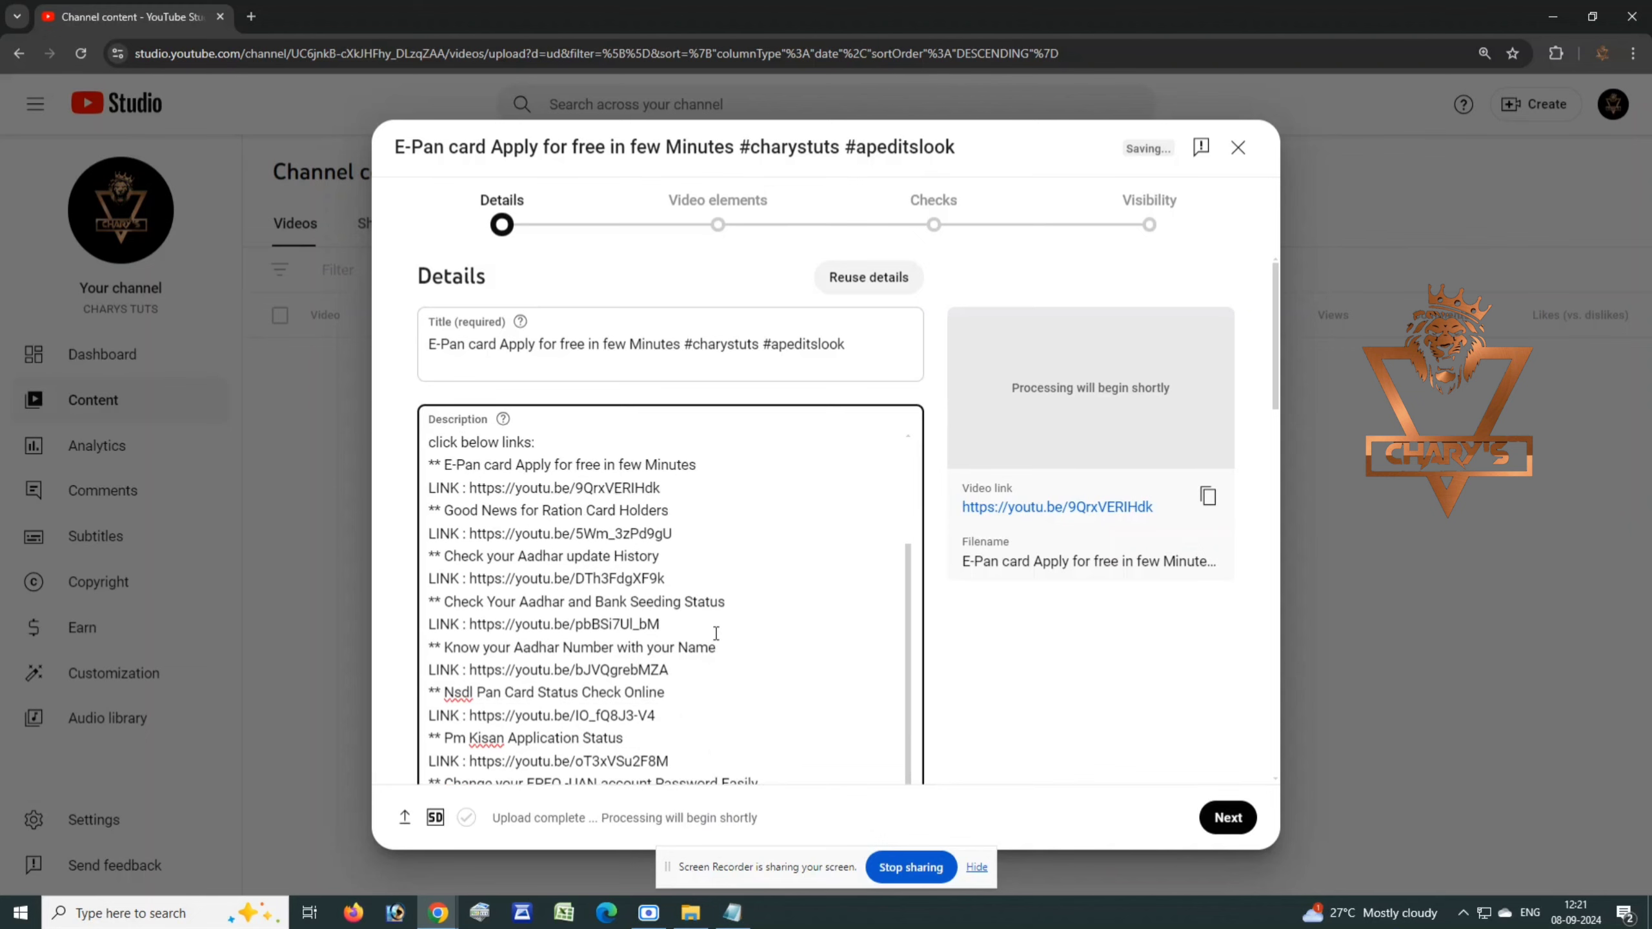
scroll(812, 618, down, 8)
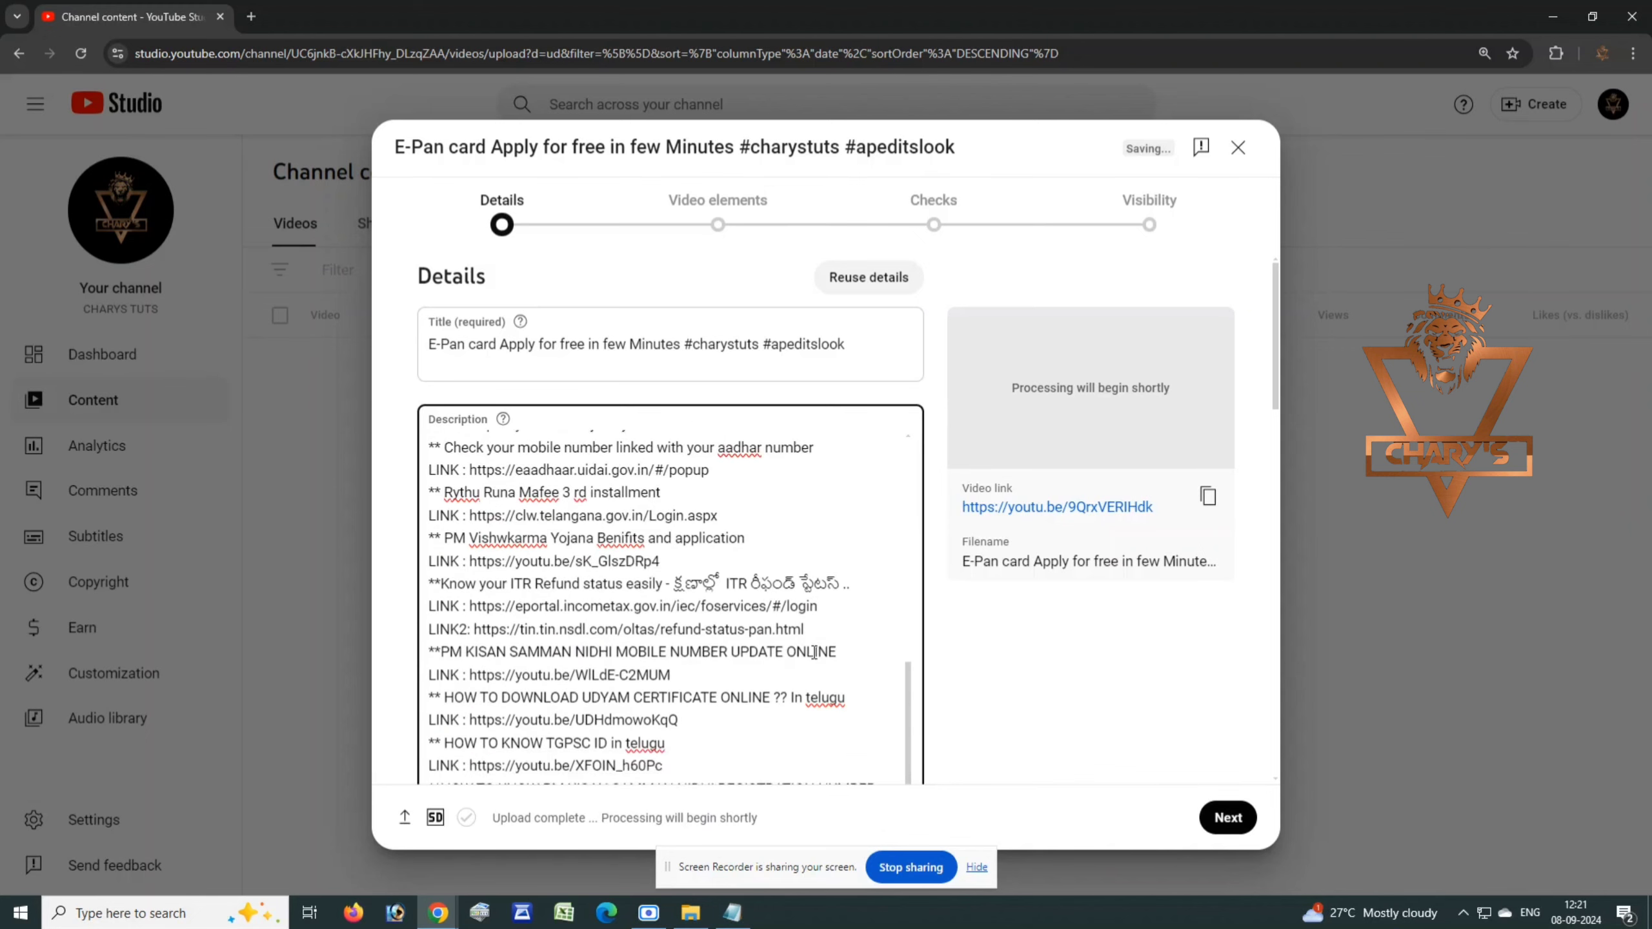
scroll(943, 658, down, 10)
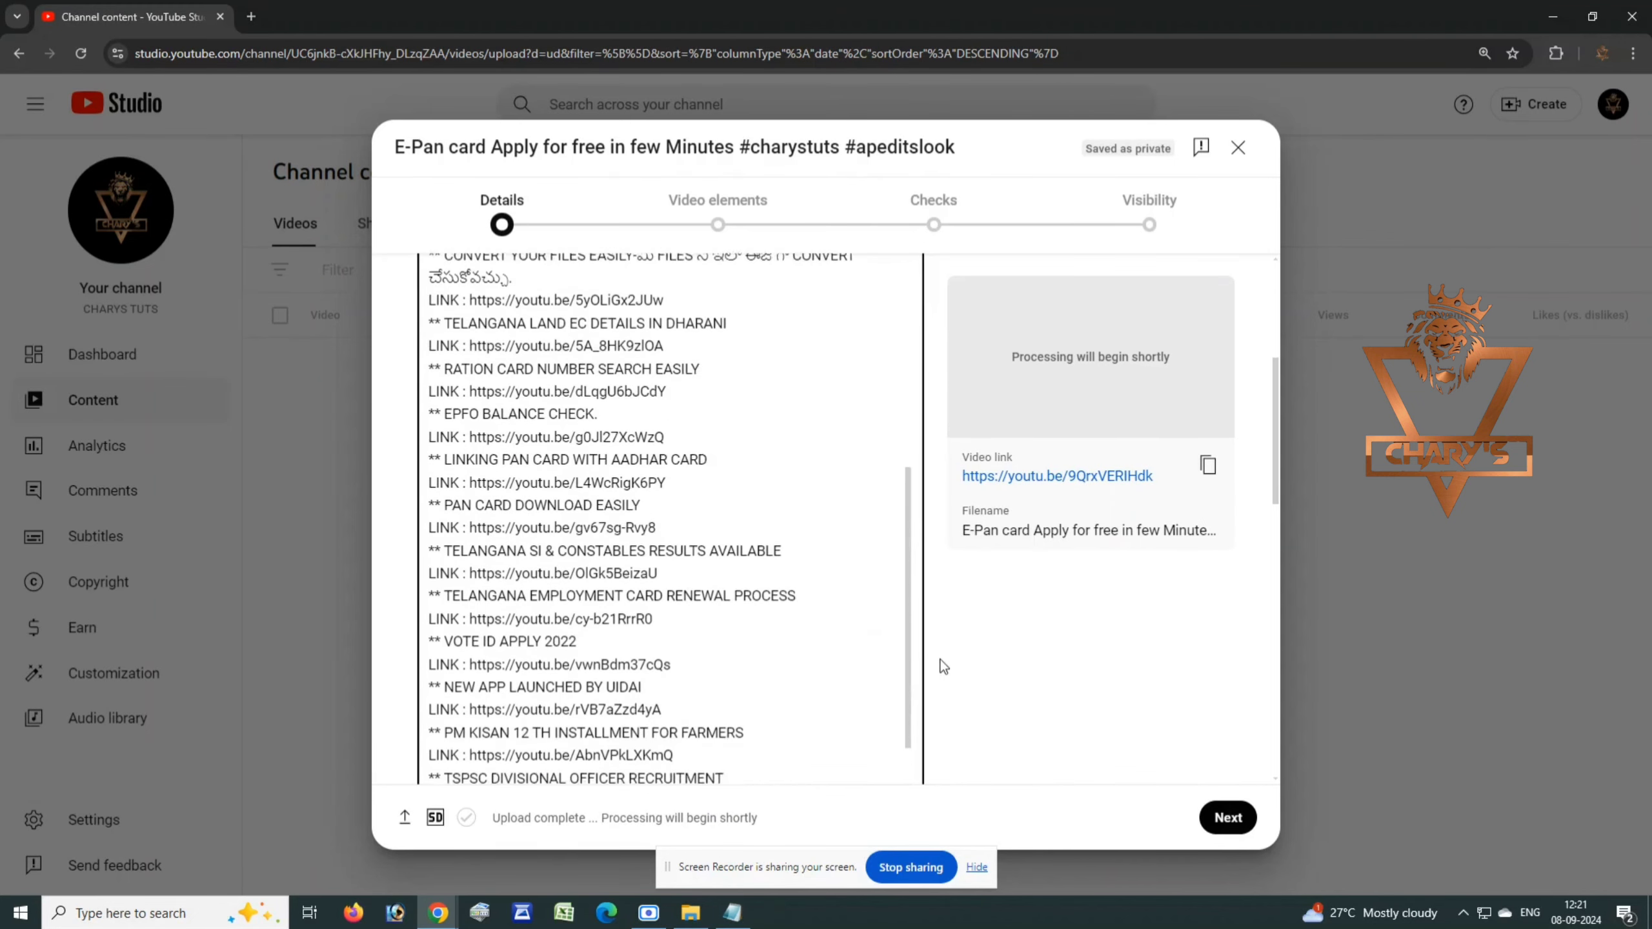
Upload the image "E-Pan card Apply for free in few Minutes" as the video's custom thumbnail.
scroll(943, 659, down, 10)
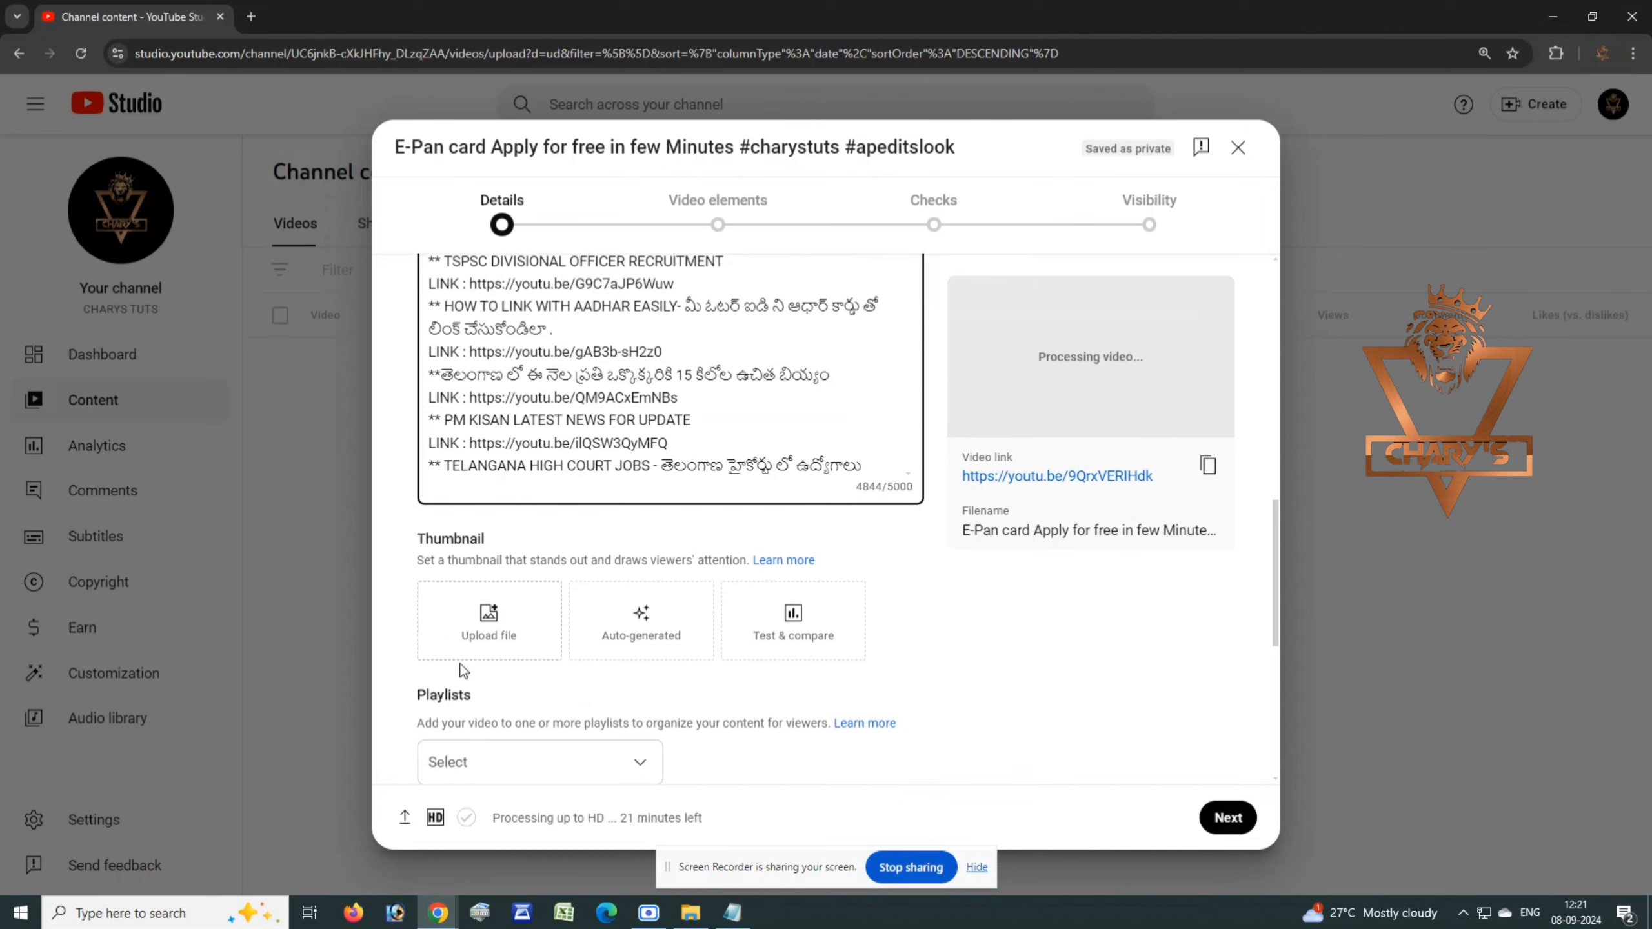
click(475, 624)
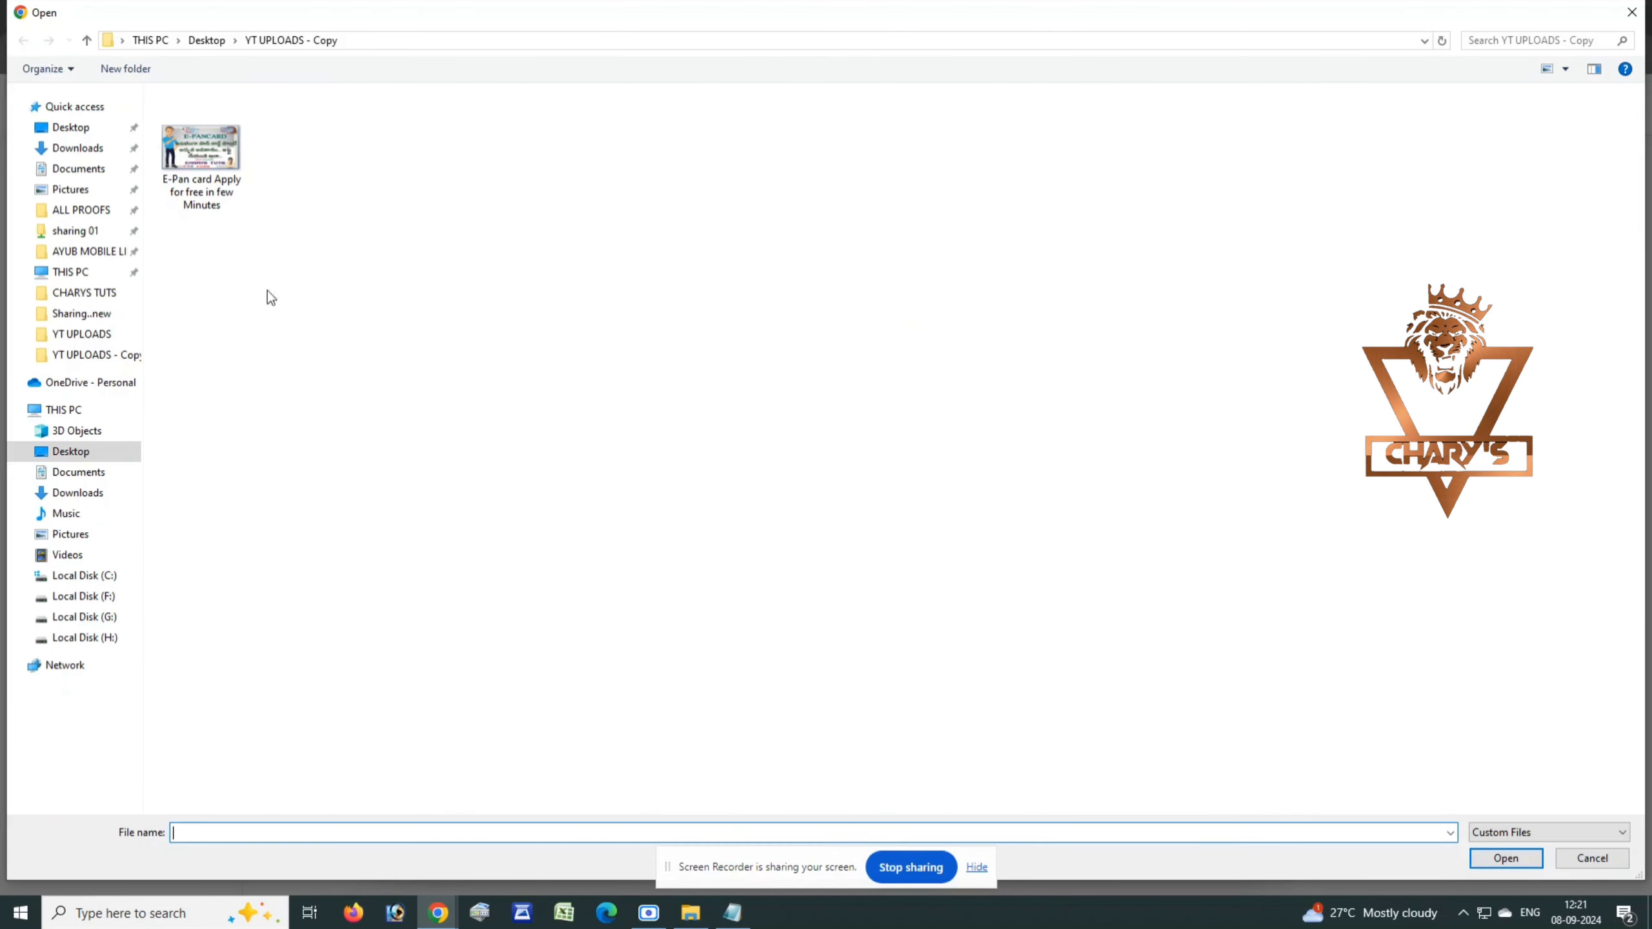
click(193, 148)
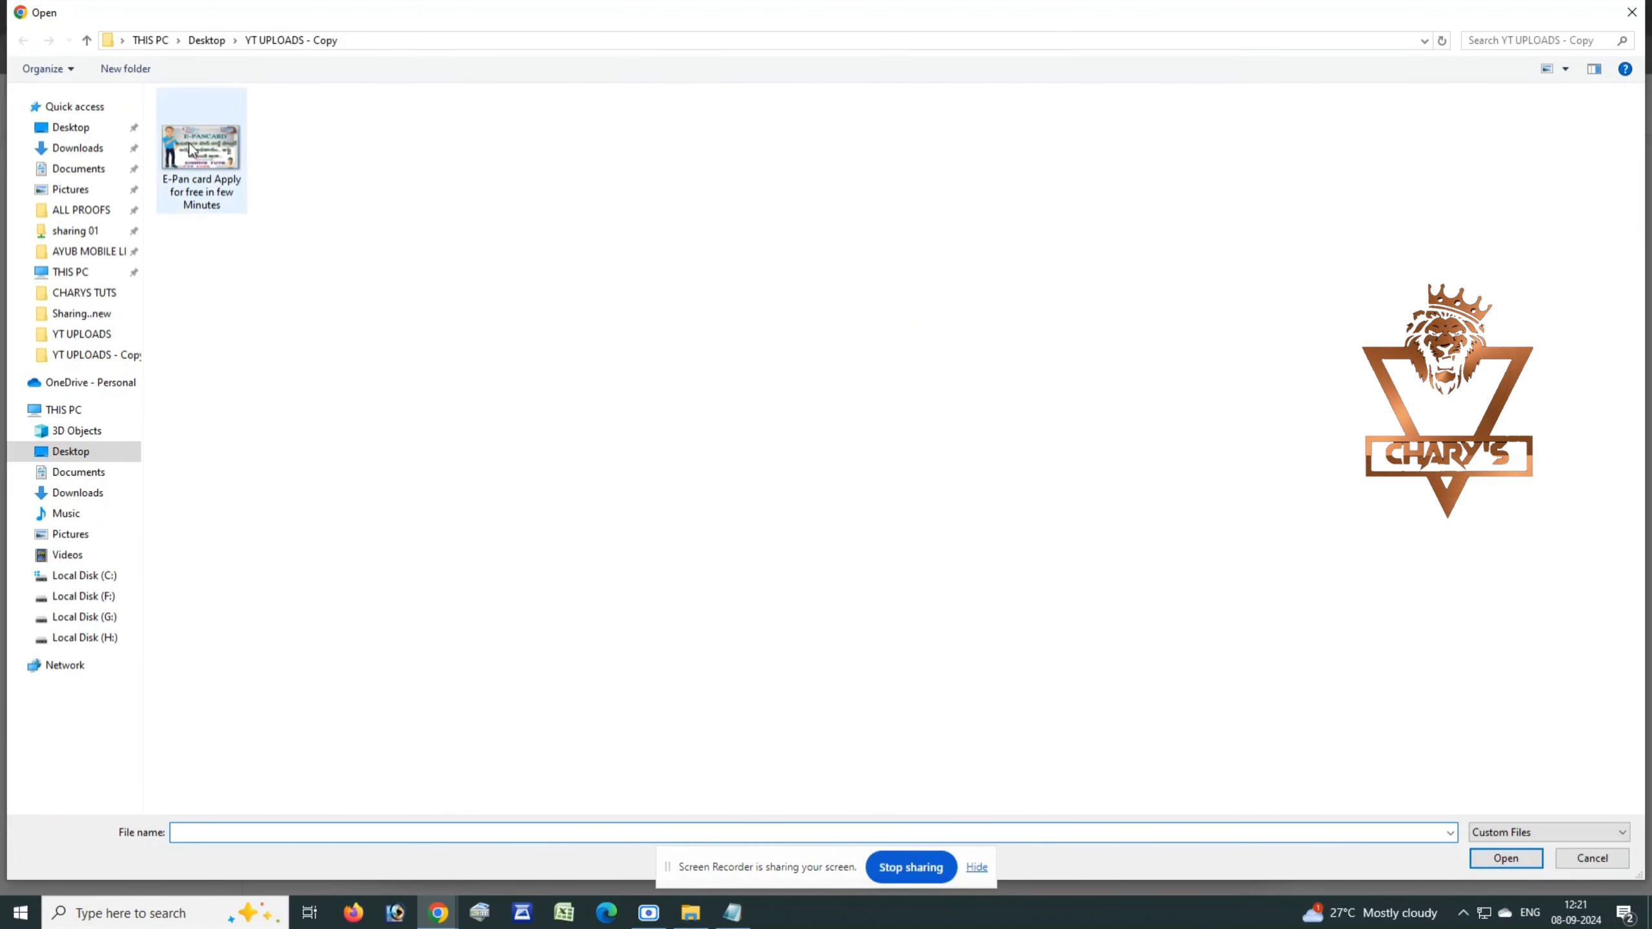
double_click(192, 149)
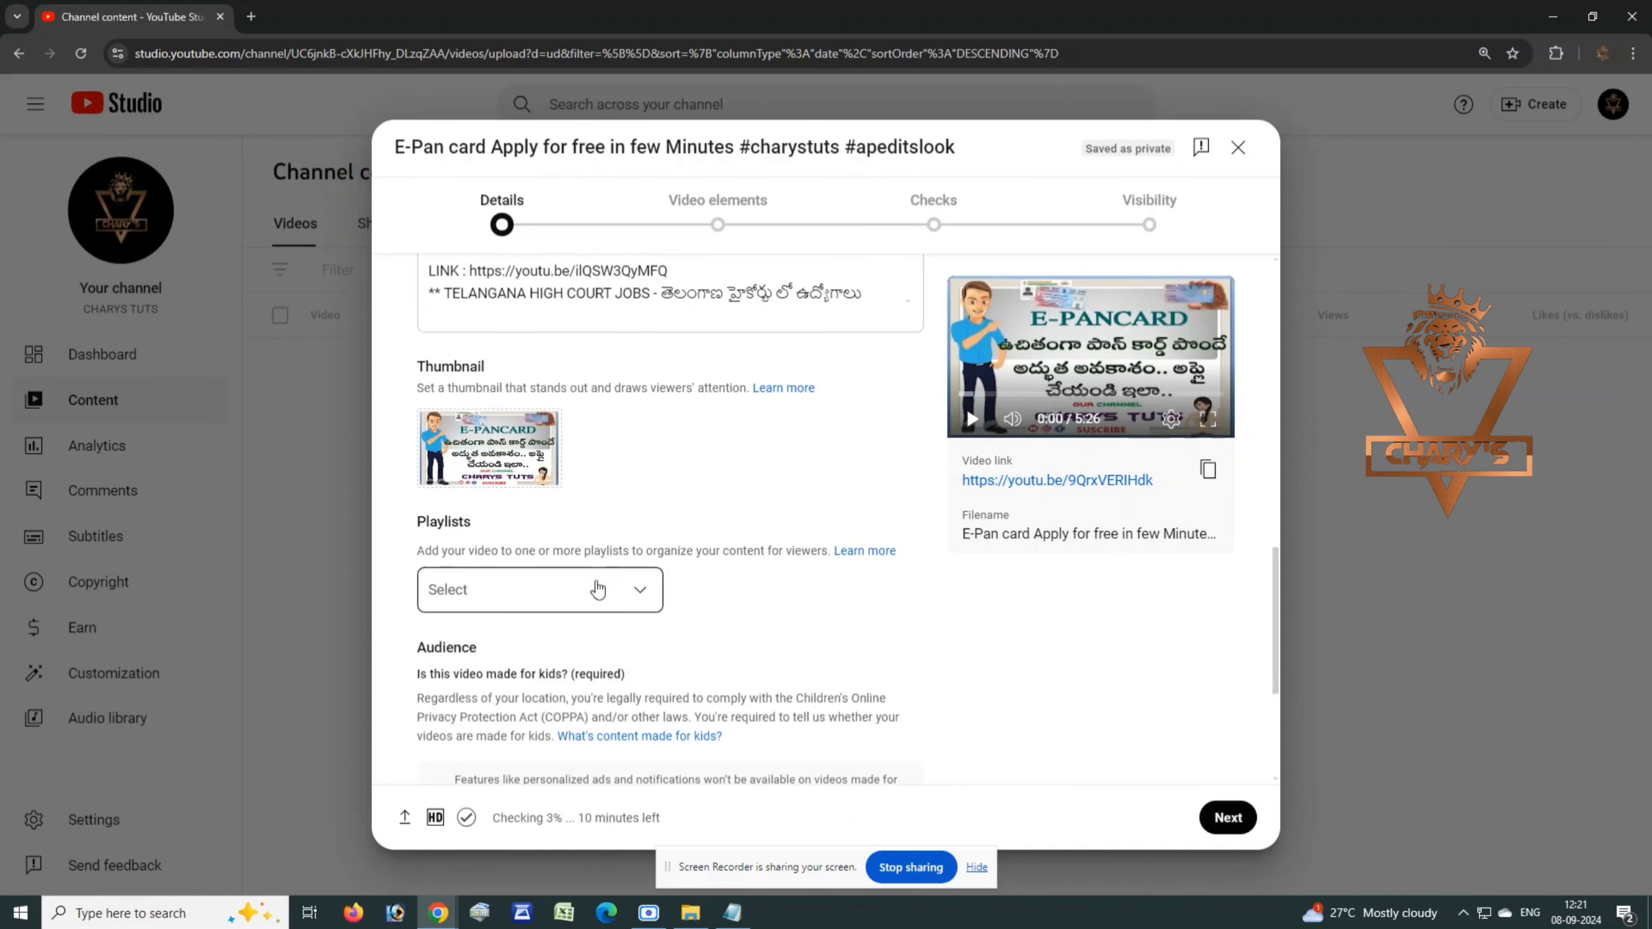
Add the video to the PAN CARD SERVICES playlist.
click(532, 602)
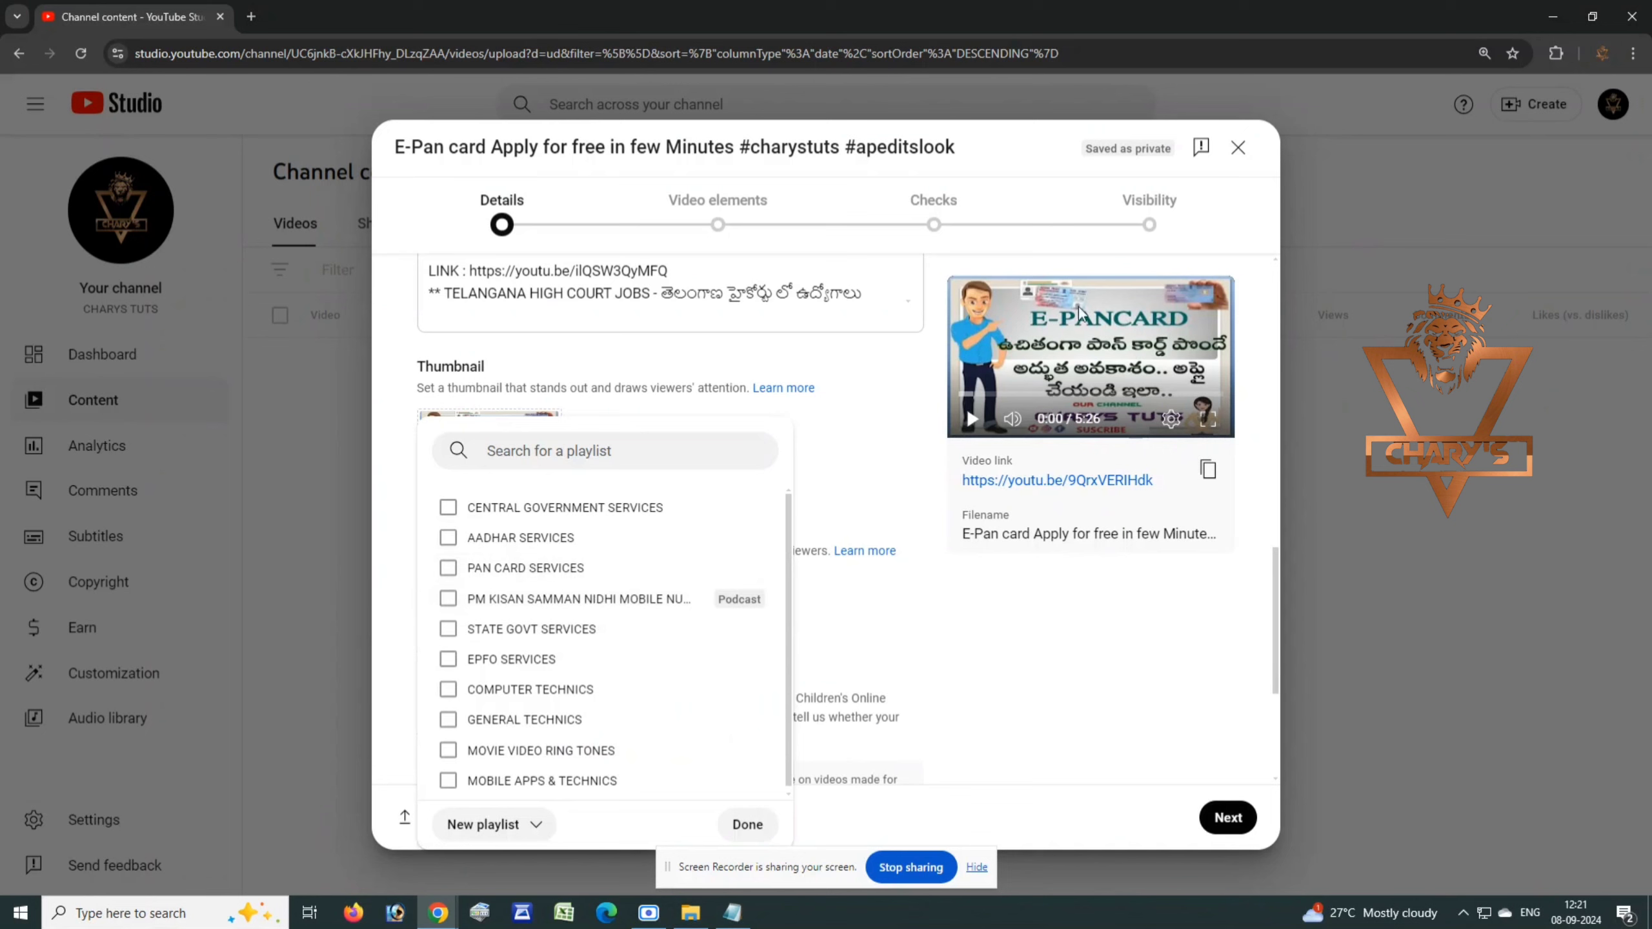
click(568, 576)
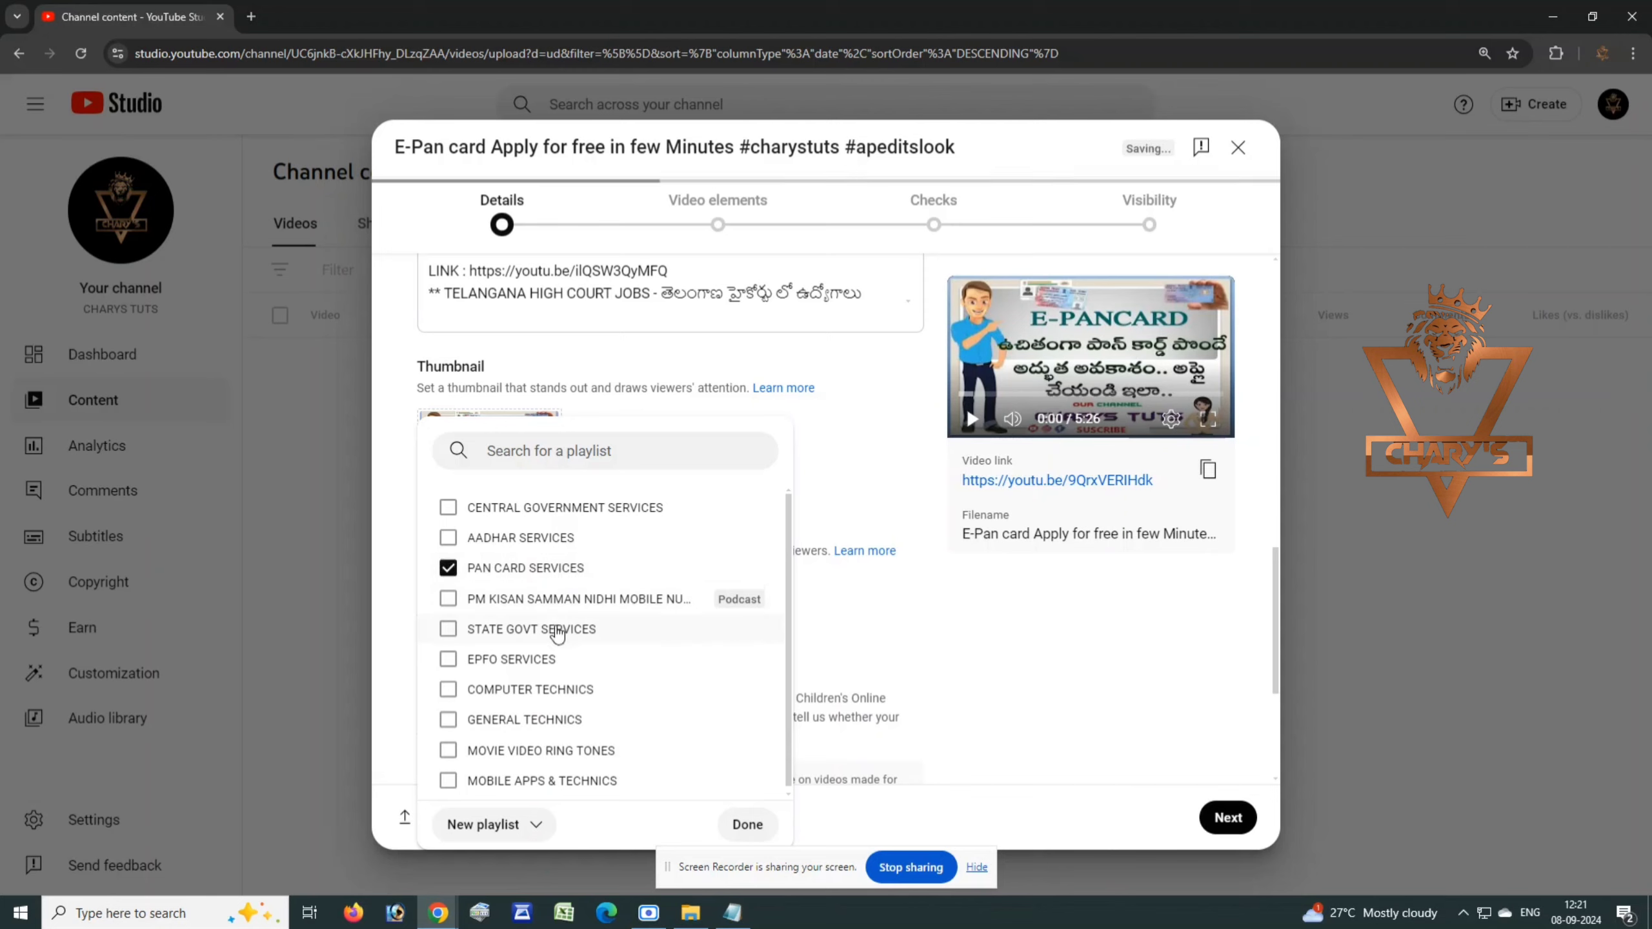
click(747, 824)
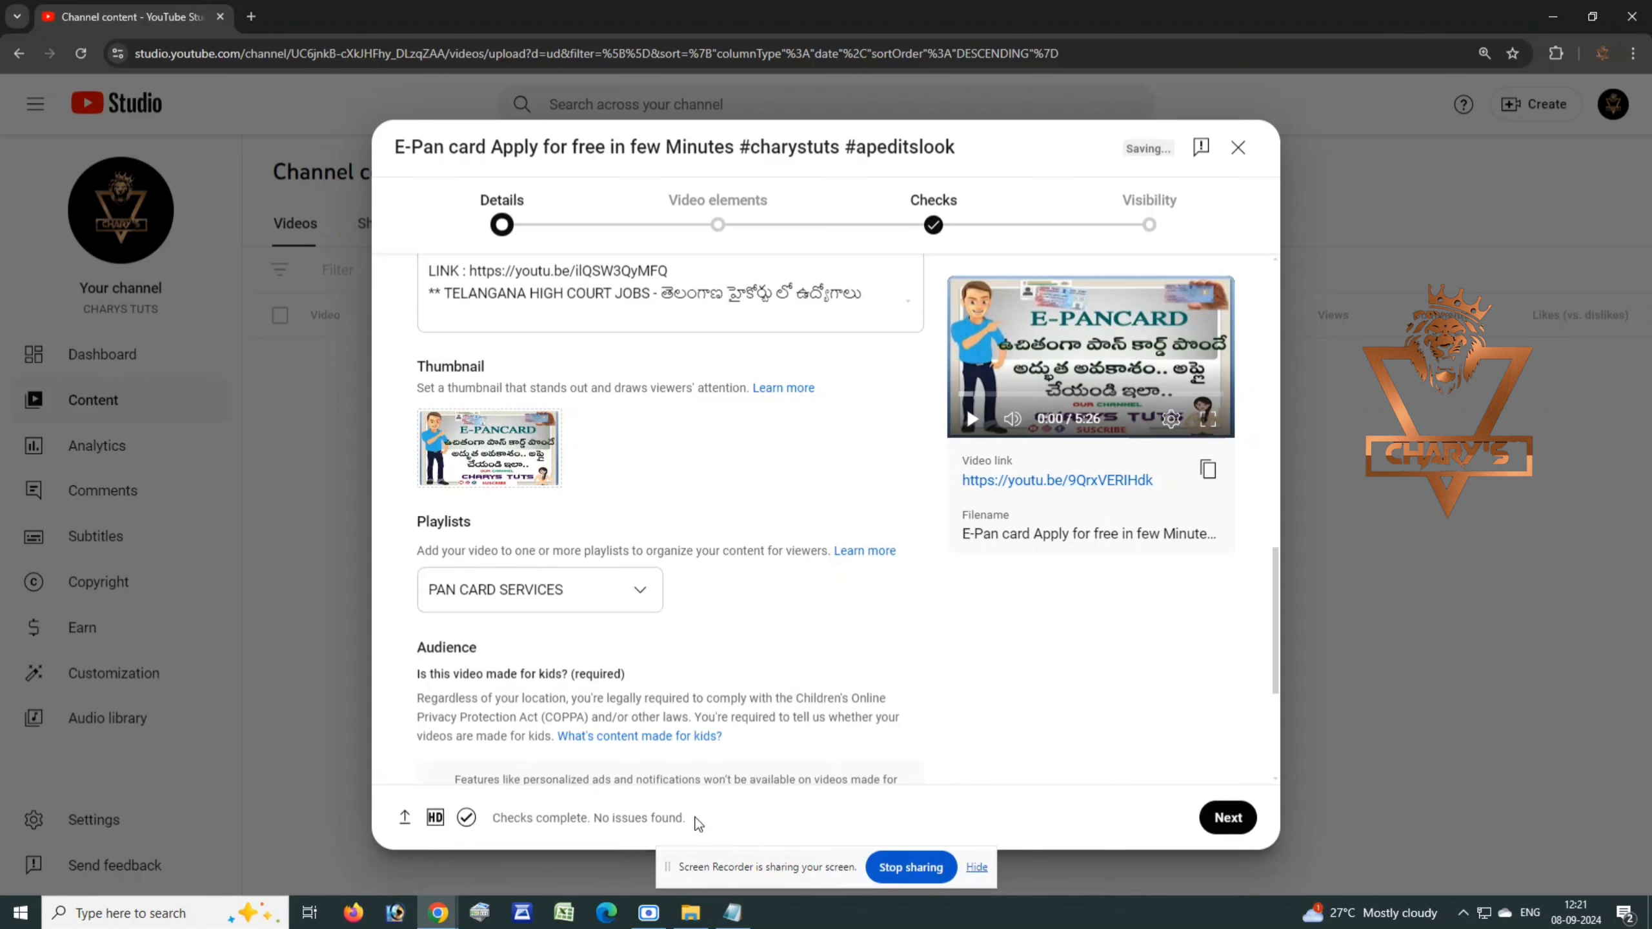
Set the video's audience to "No, it's not made for kids".
scroll(764, 632, down, 2)
scroll(758, 634, down, 3)
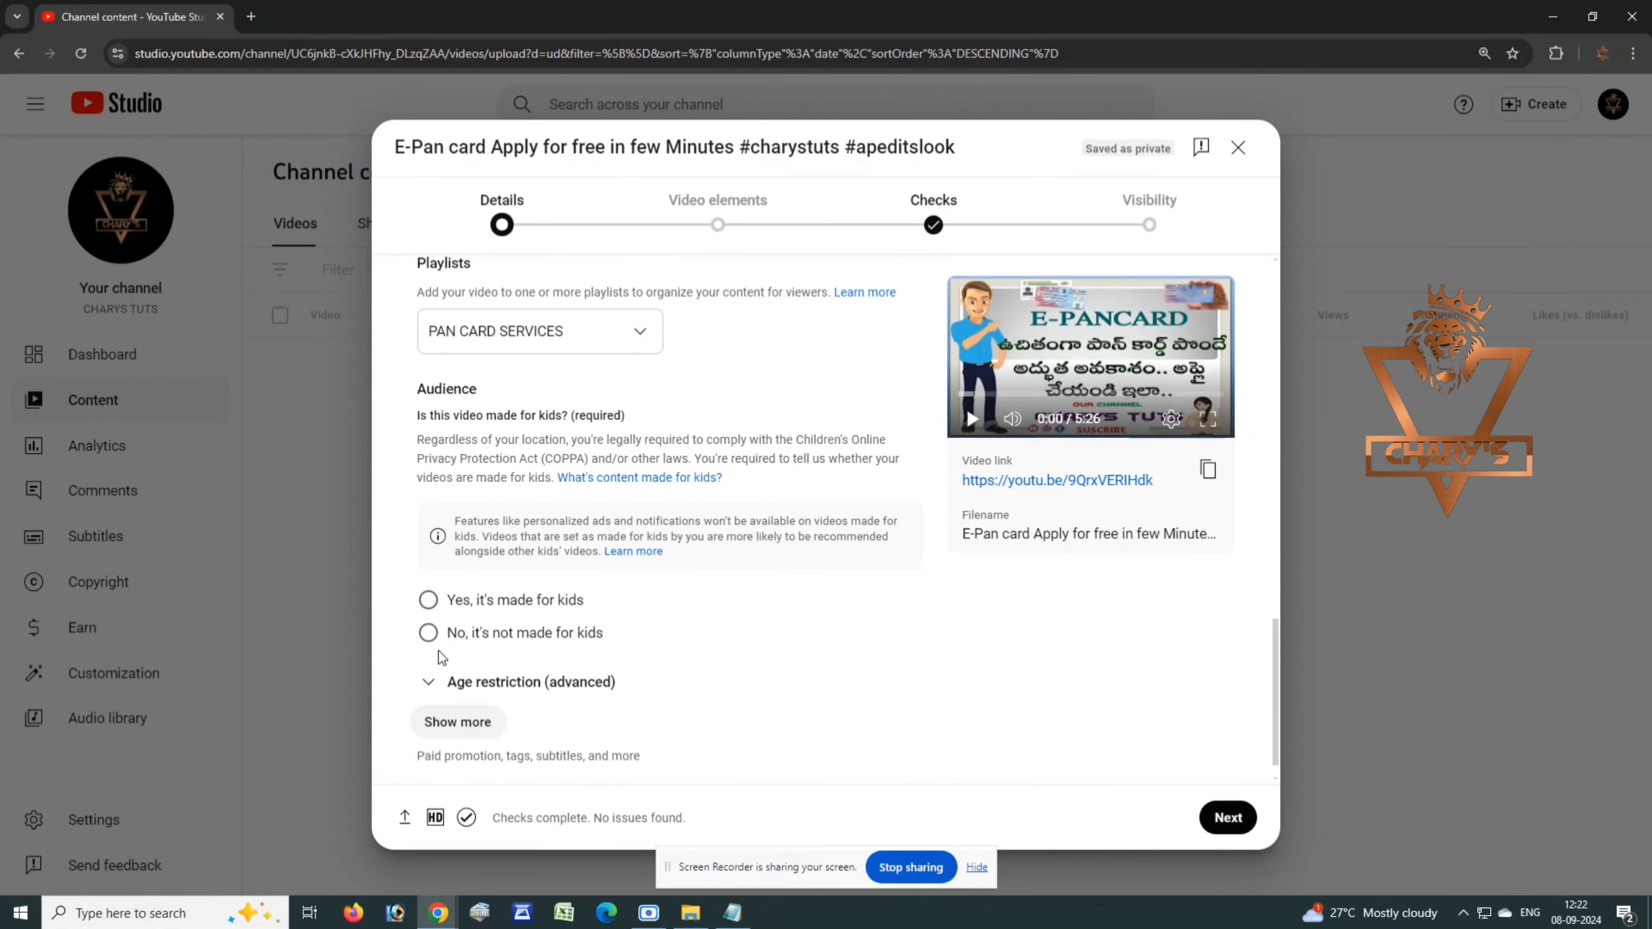
click(429, 635)
Expand the additional video details and enter the tags EPAN and EPAN CARD.
scroll(536, 638, down, 1)
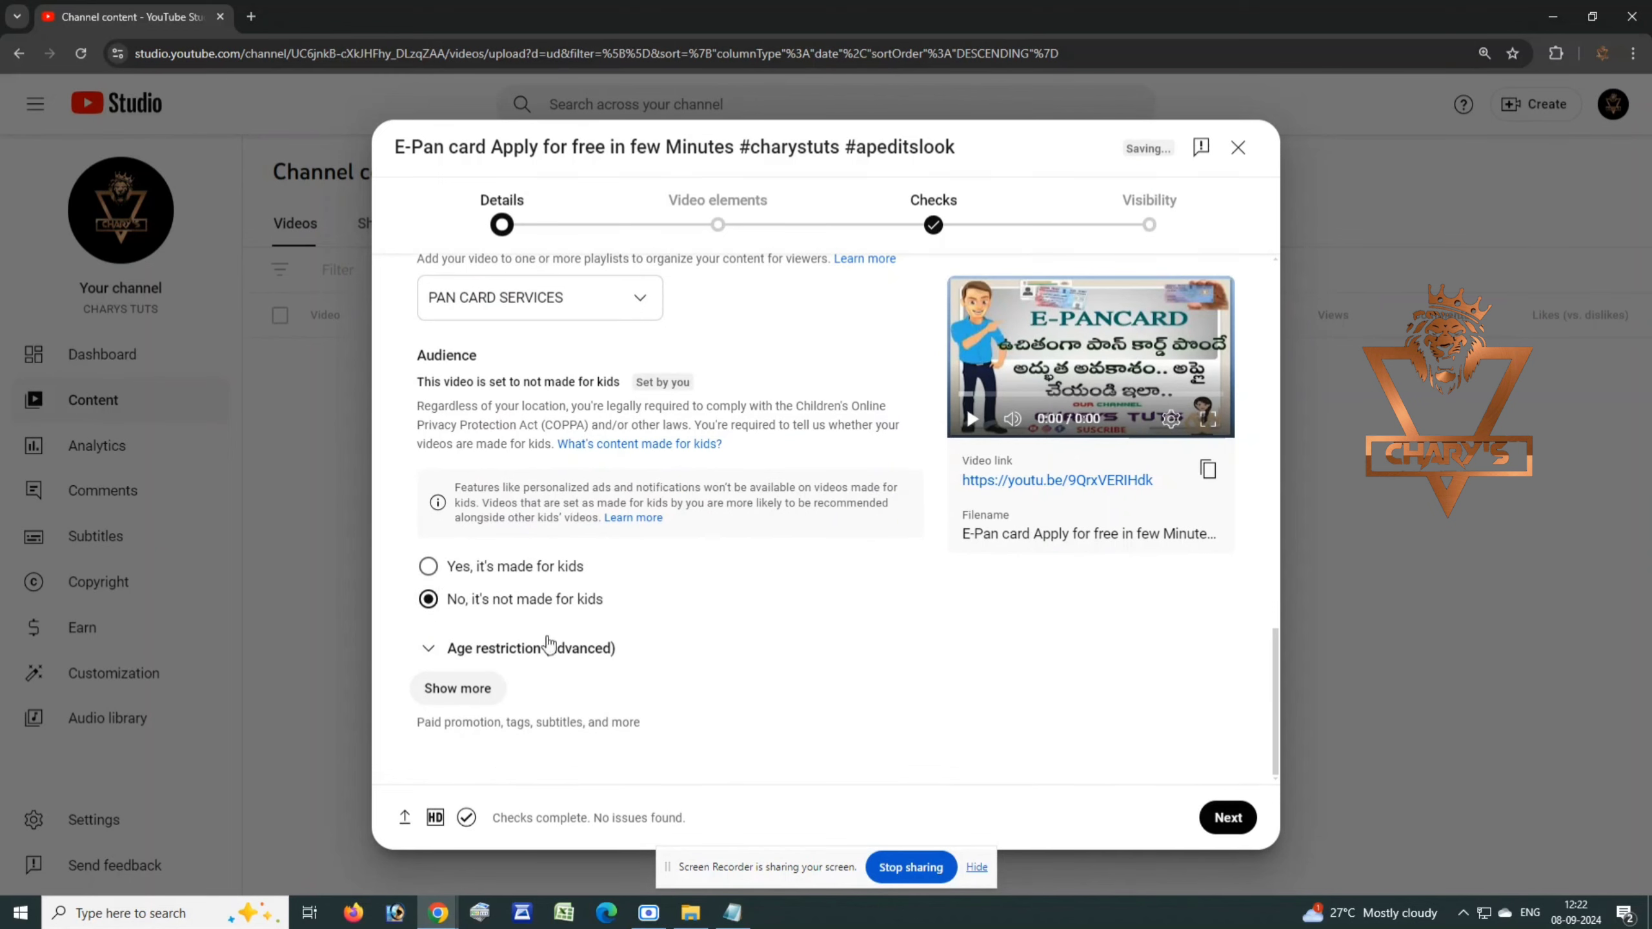
click(468, 692)
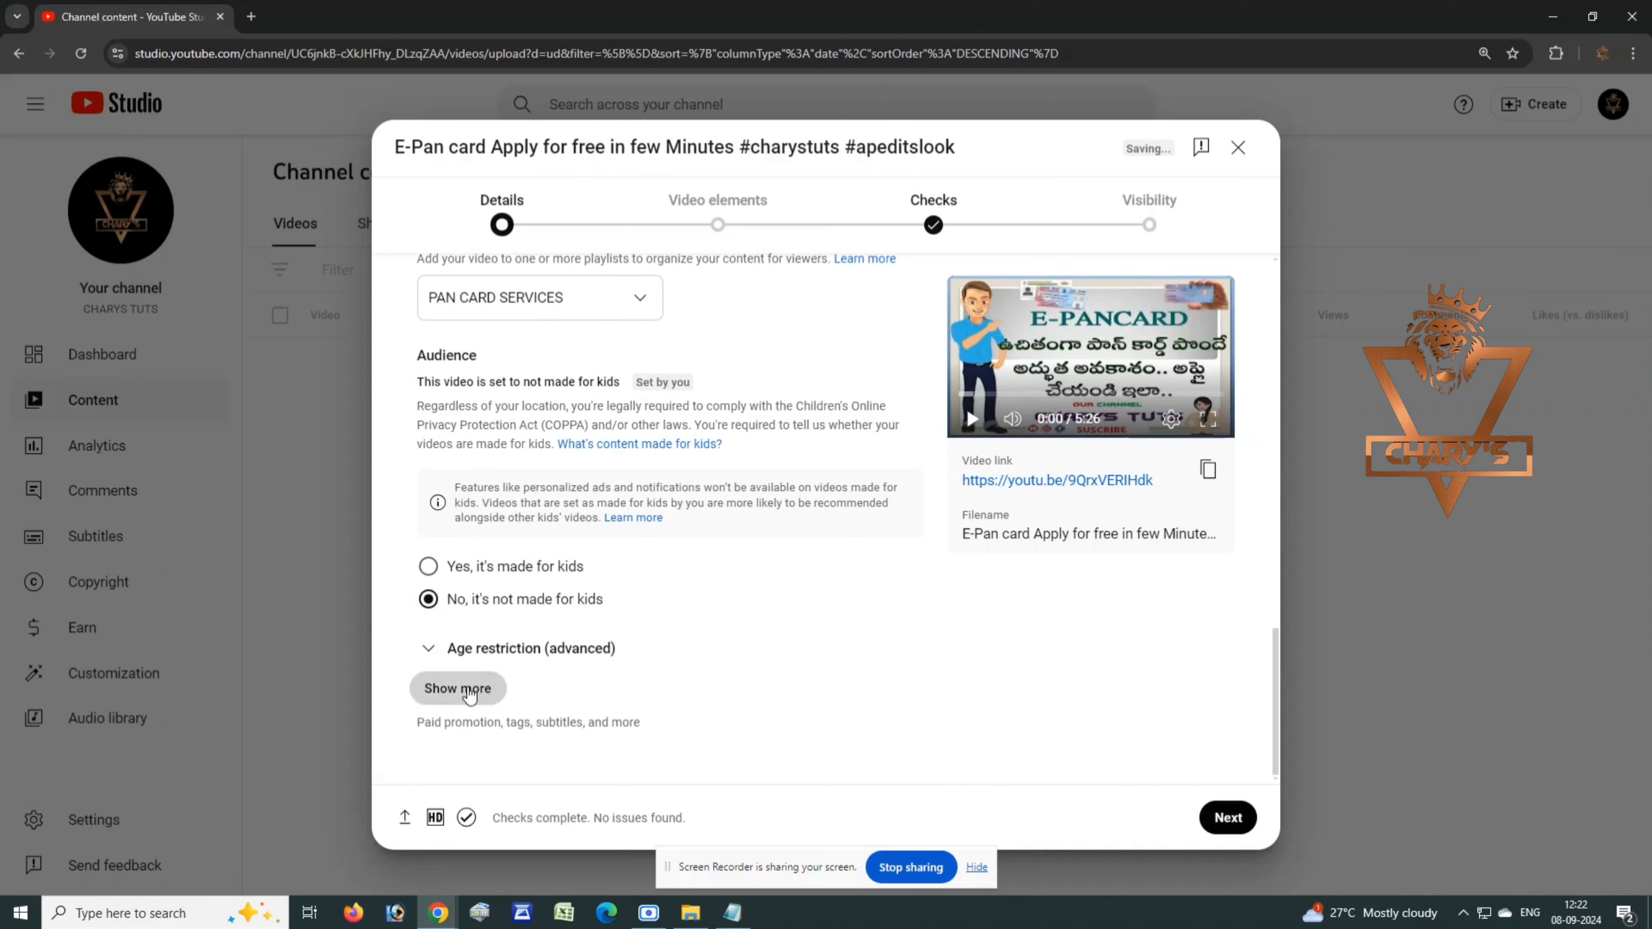
scroll(519, 677, down, 4)
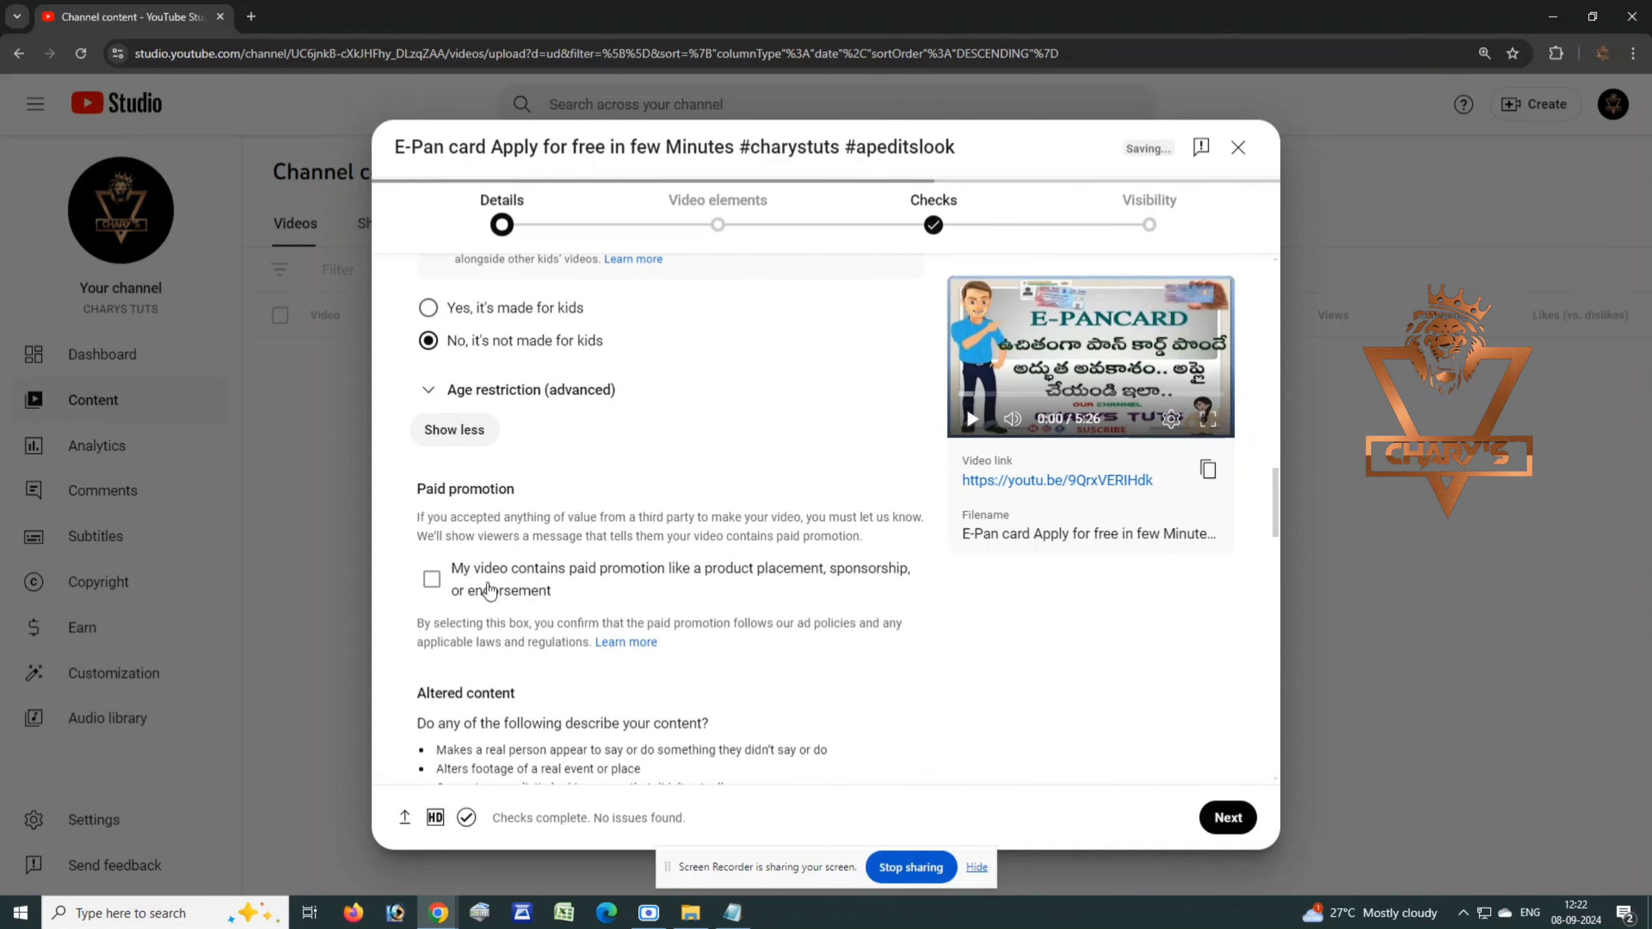
scroll(519, 639, down, 4)
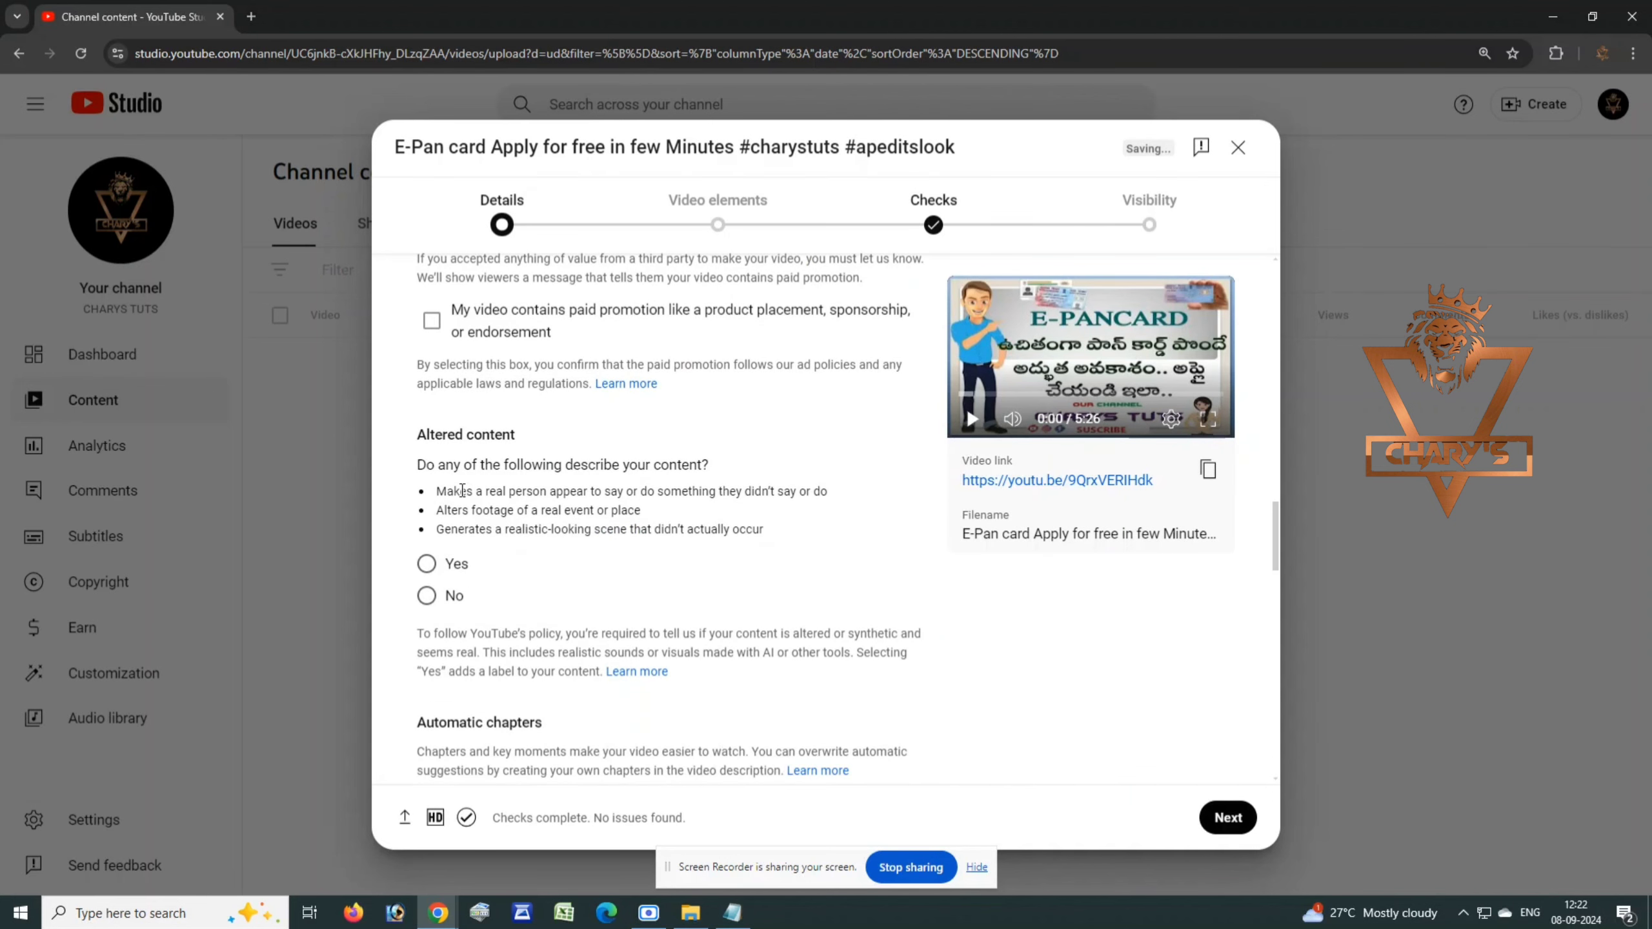
scroll(544, 658, down, 8)
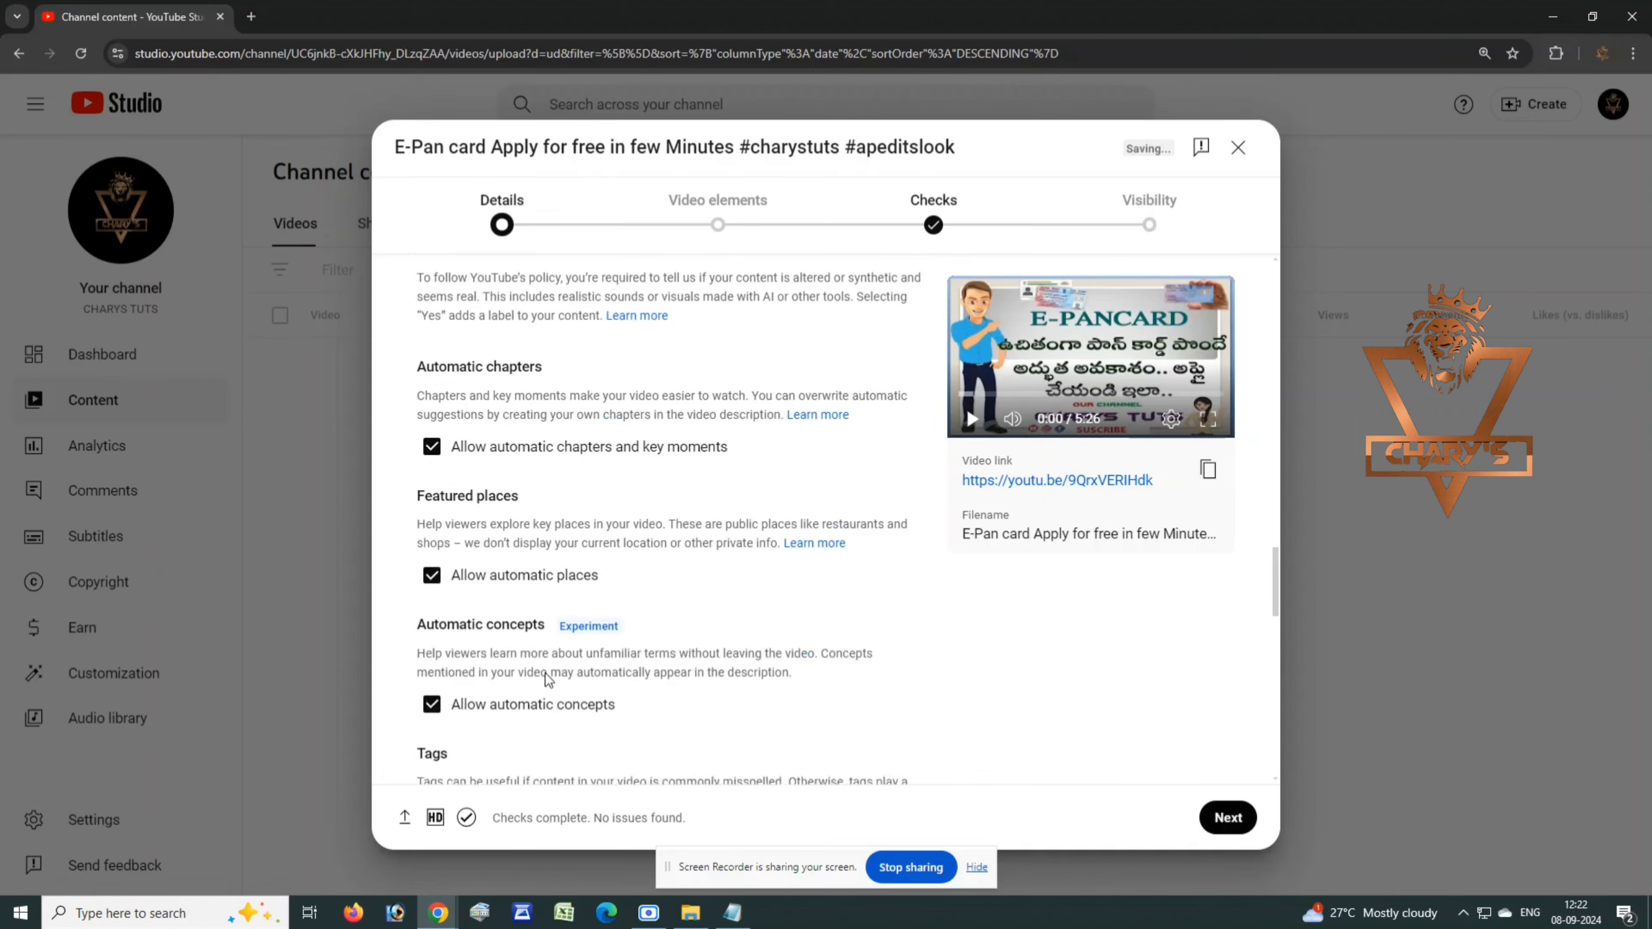
scroll(549, 666, down, 1)
click(461, 602)
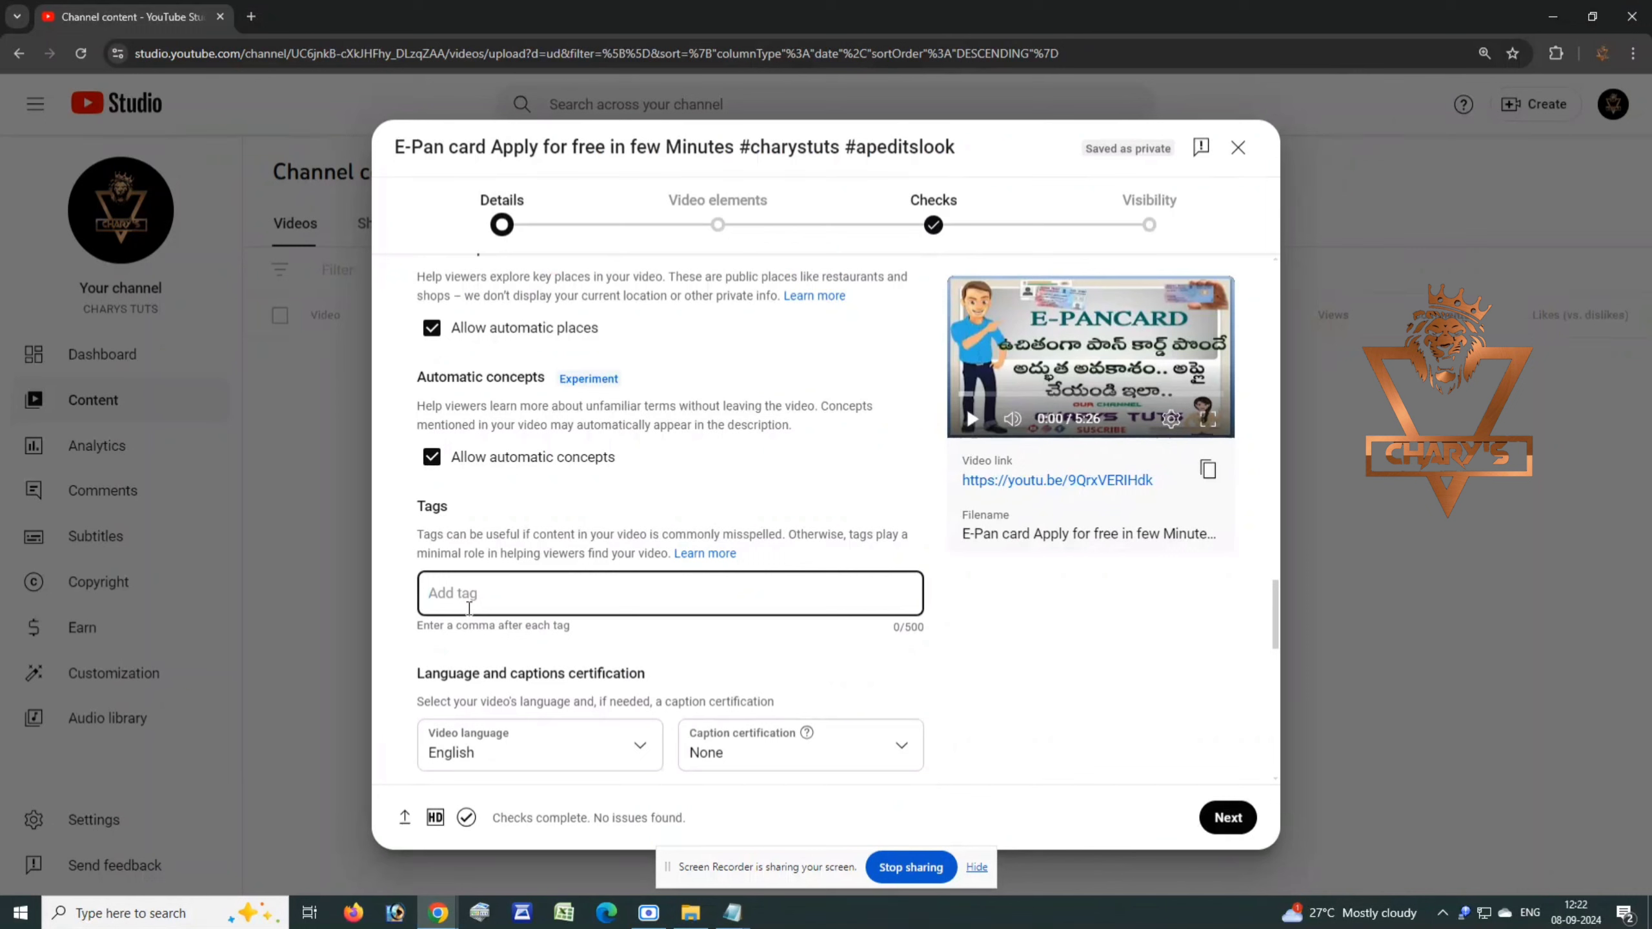
text(EPAN)
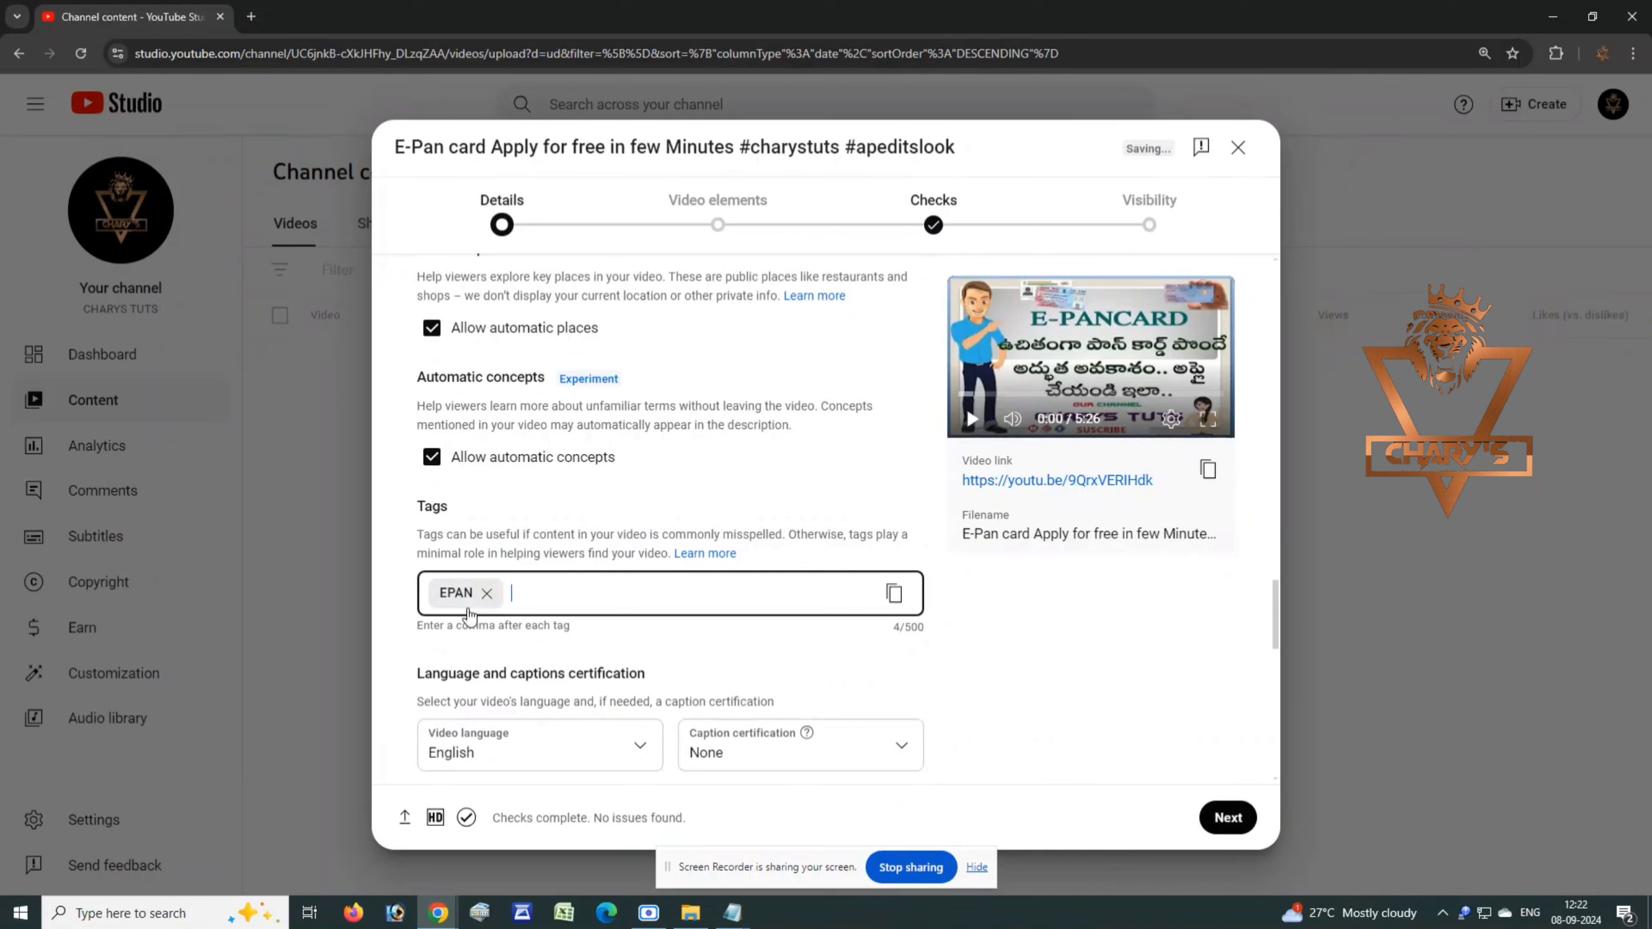
text(,EPAN CARD,)
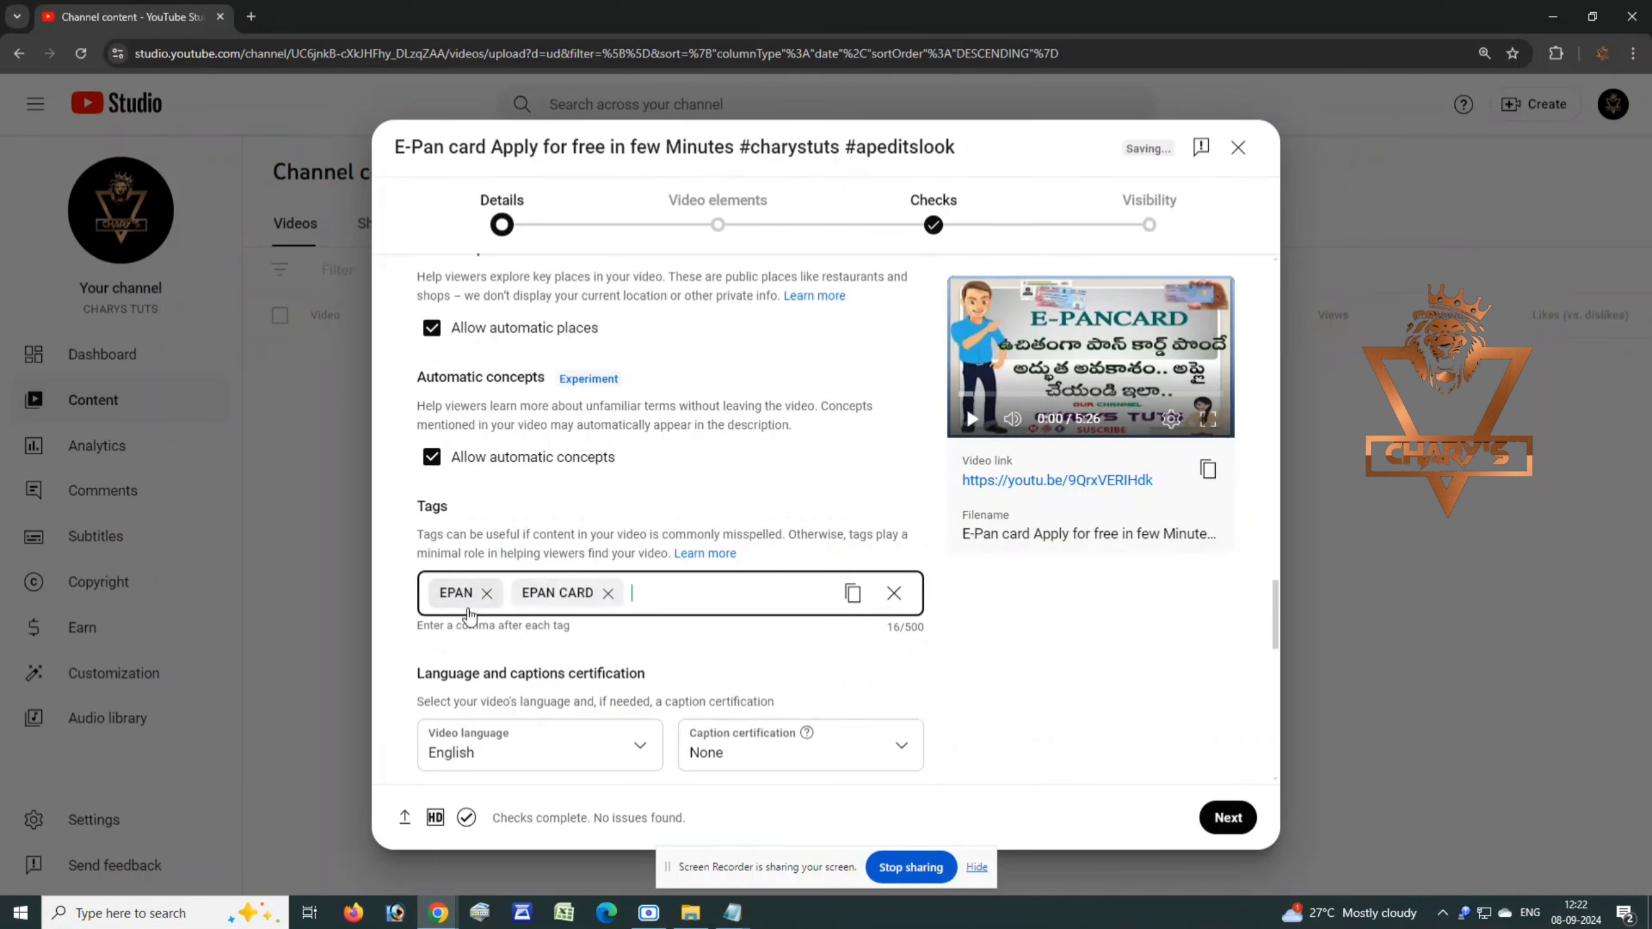
key(BackSpace)
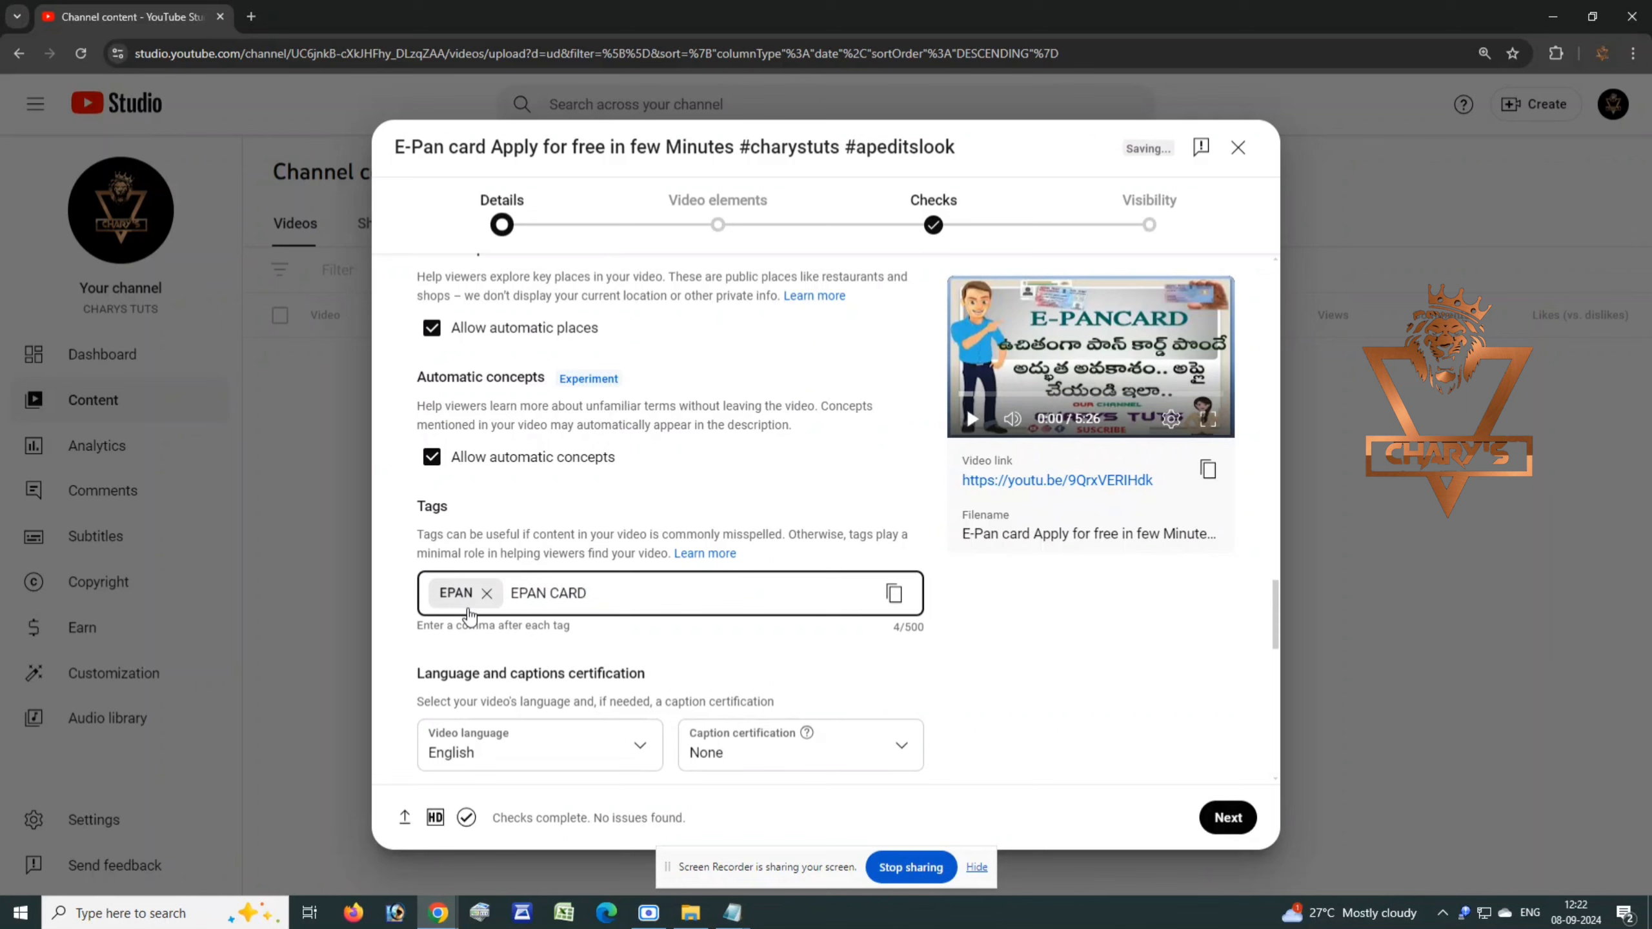
Add the tag EPAN CARD APPLY FOR FREE and paste the copied list of related tags after it.
text(,EPAN CARD)
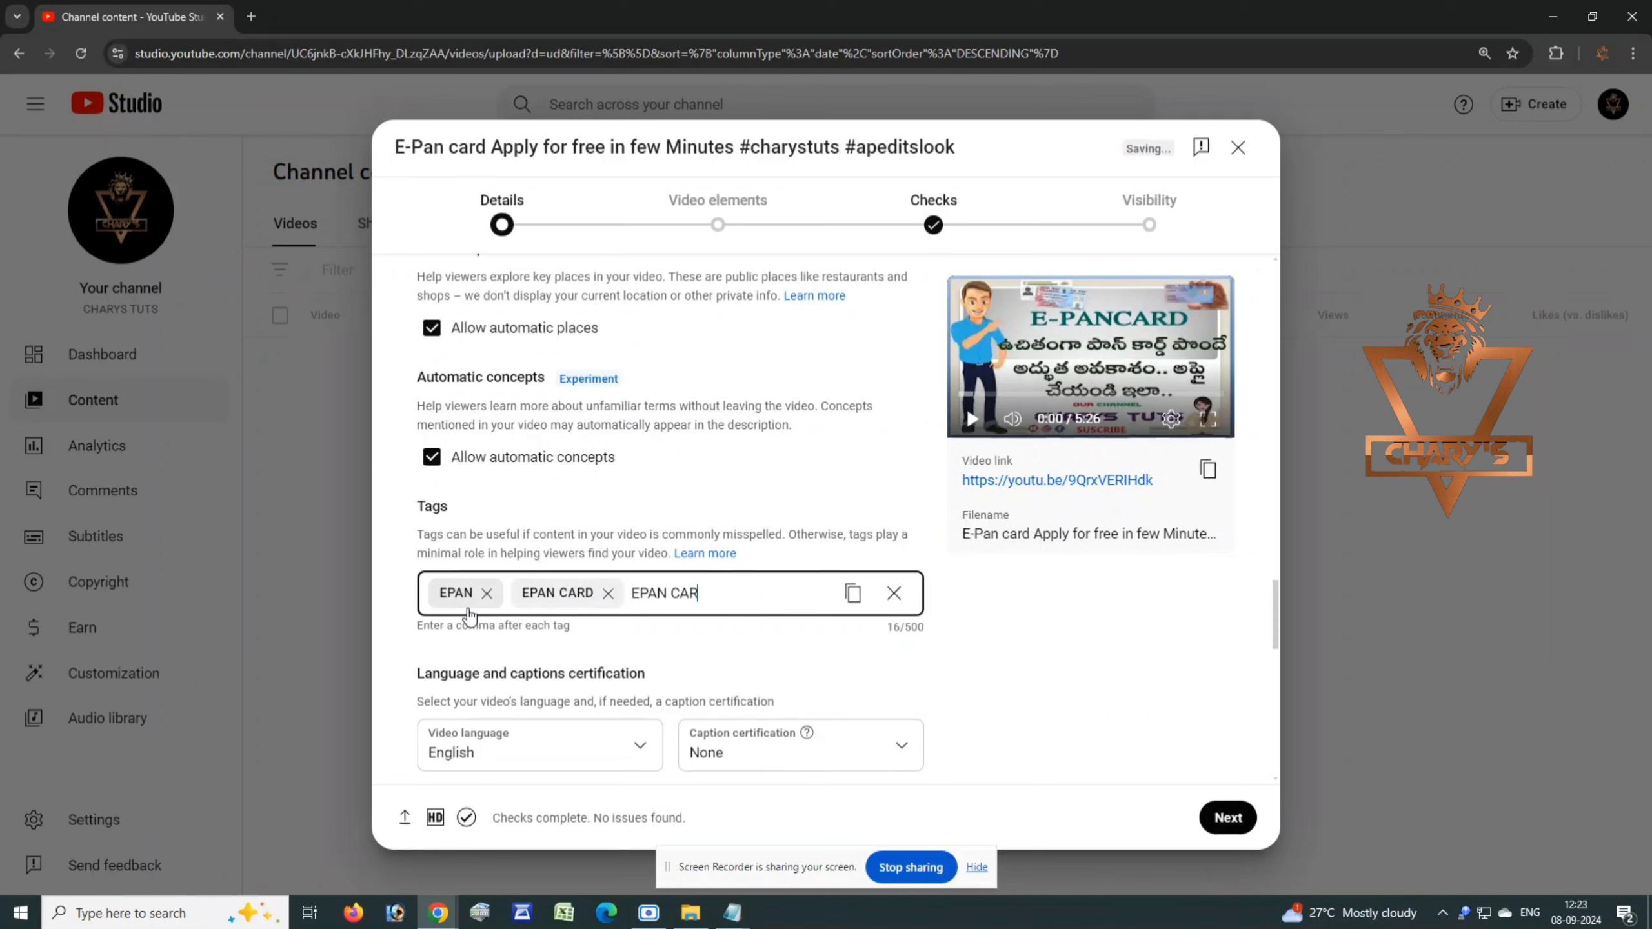
text( APPLY FOR )
text(REE)
key(BackSpace)
key(BackSpace)
text(REE)
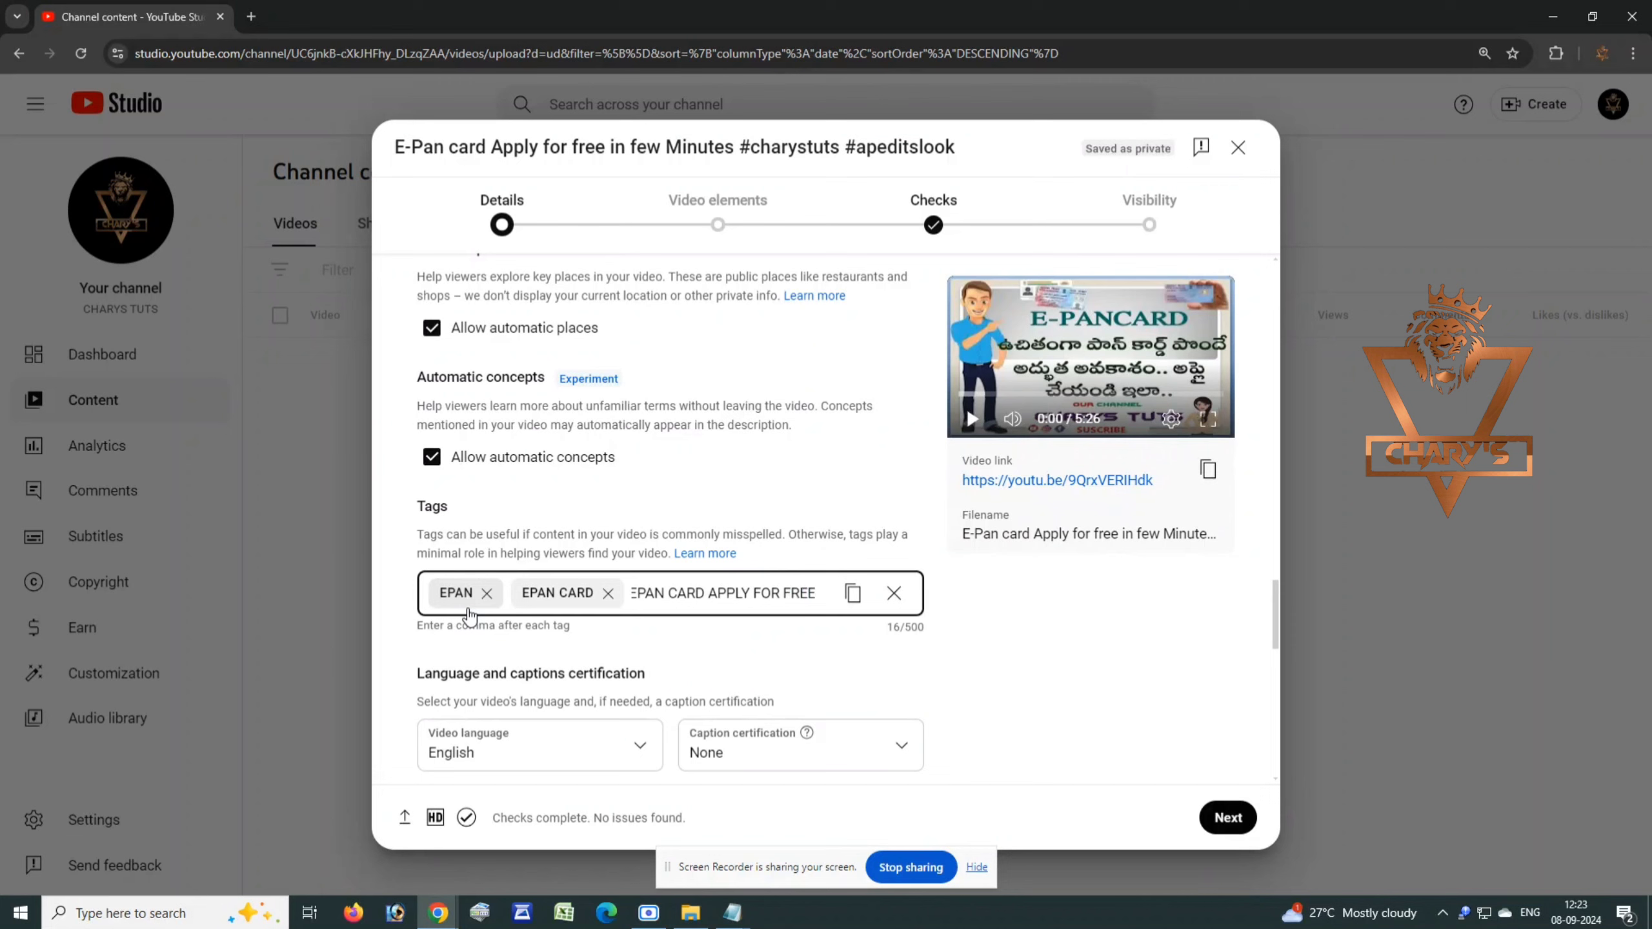
text(,)
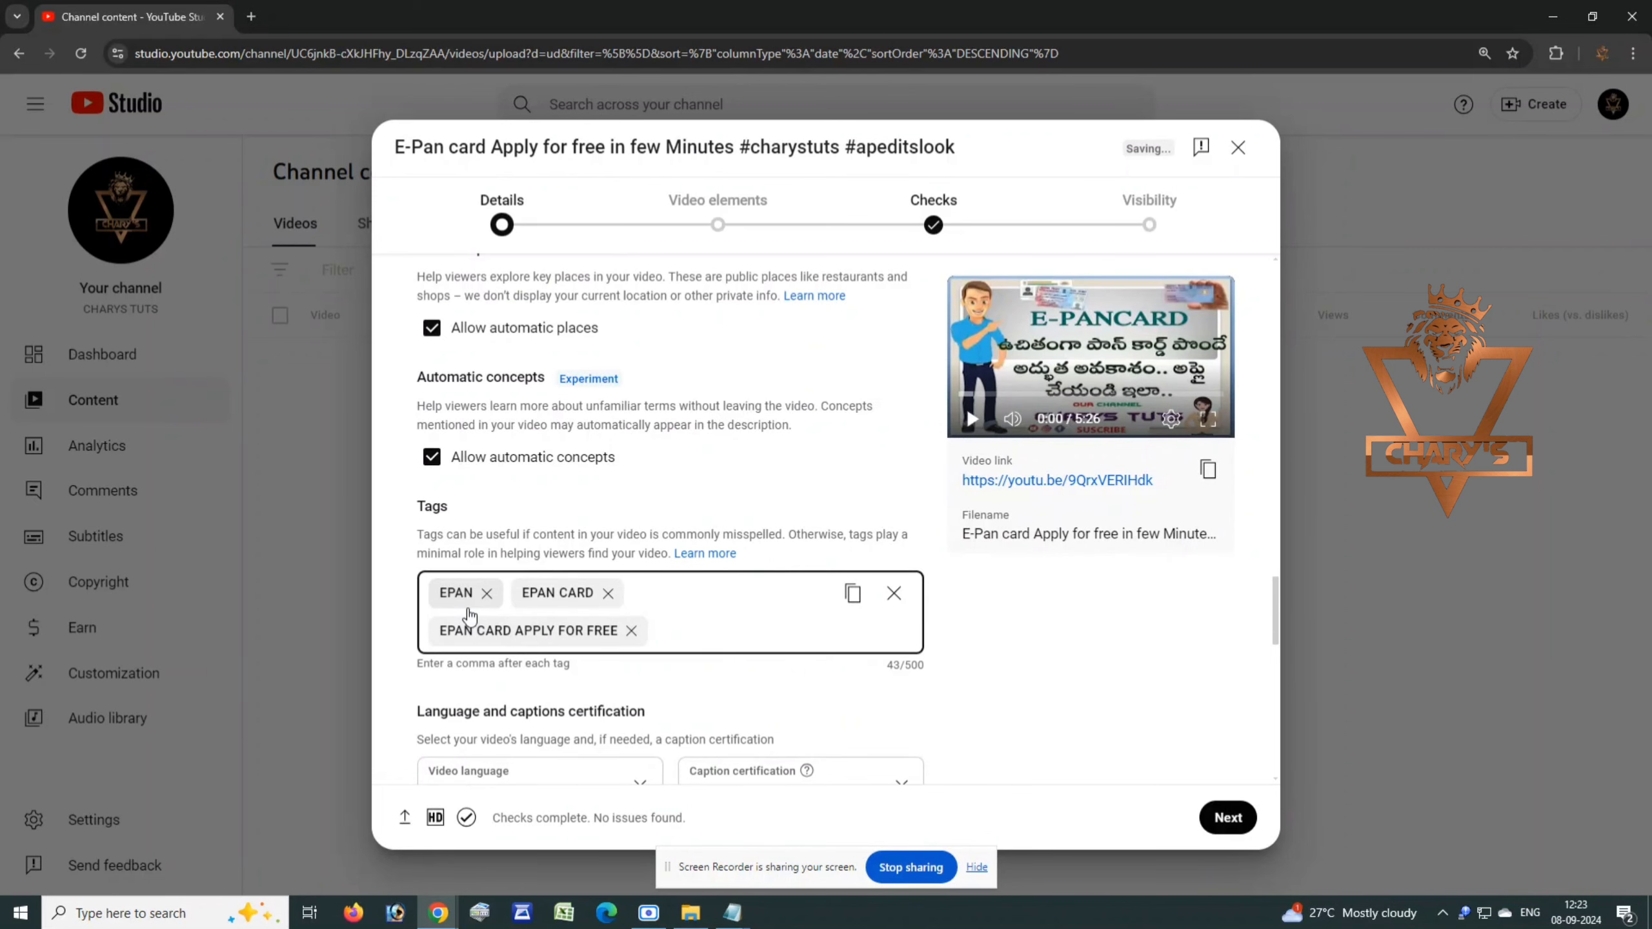
key(ctrl+v)
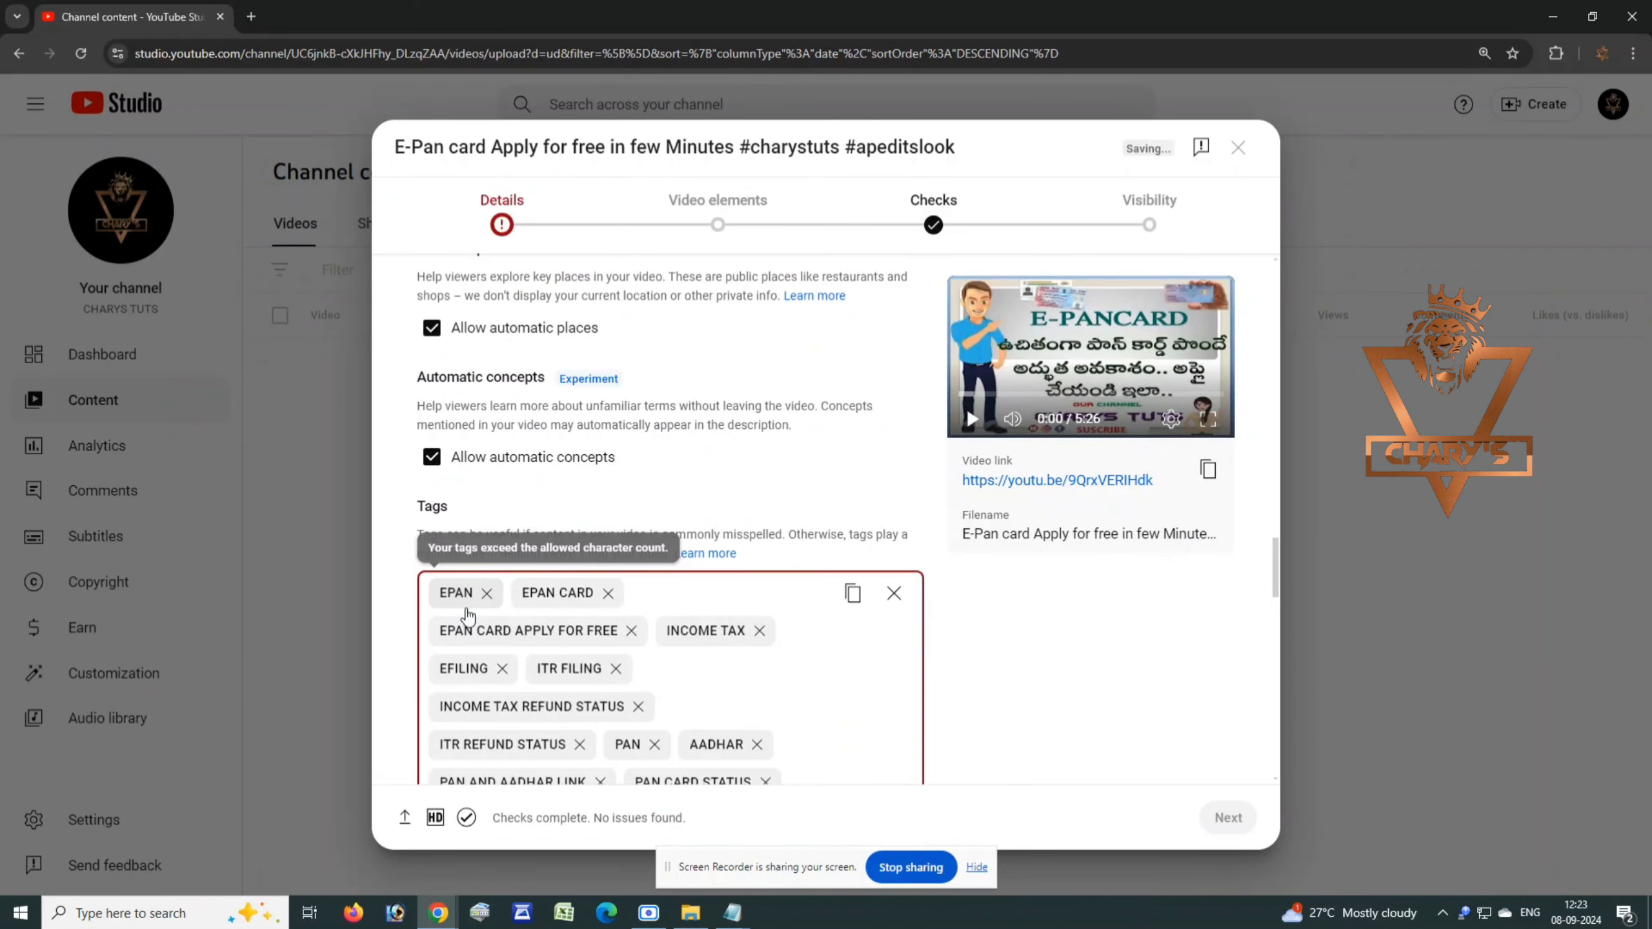
Remove the tags voters list, voter id, nvsp, HUF PAN and PAN to fit the 500-character limit.
scroll(679, 698, down, 8)
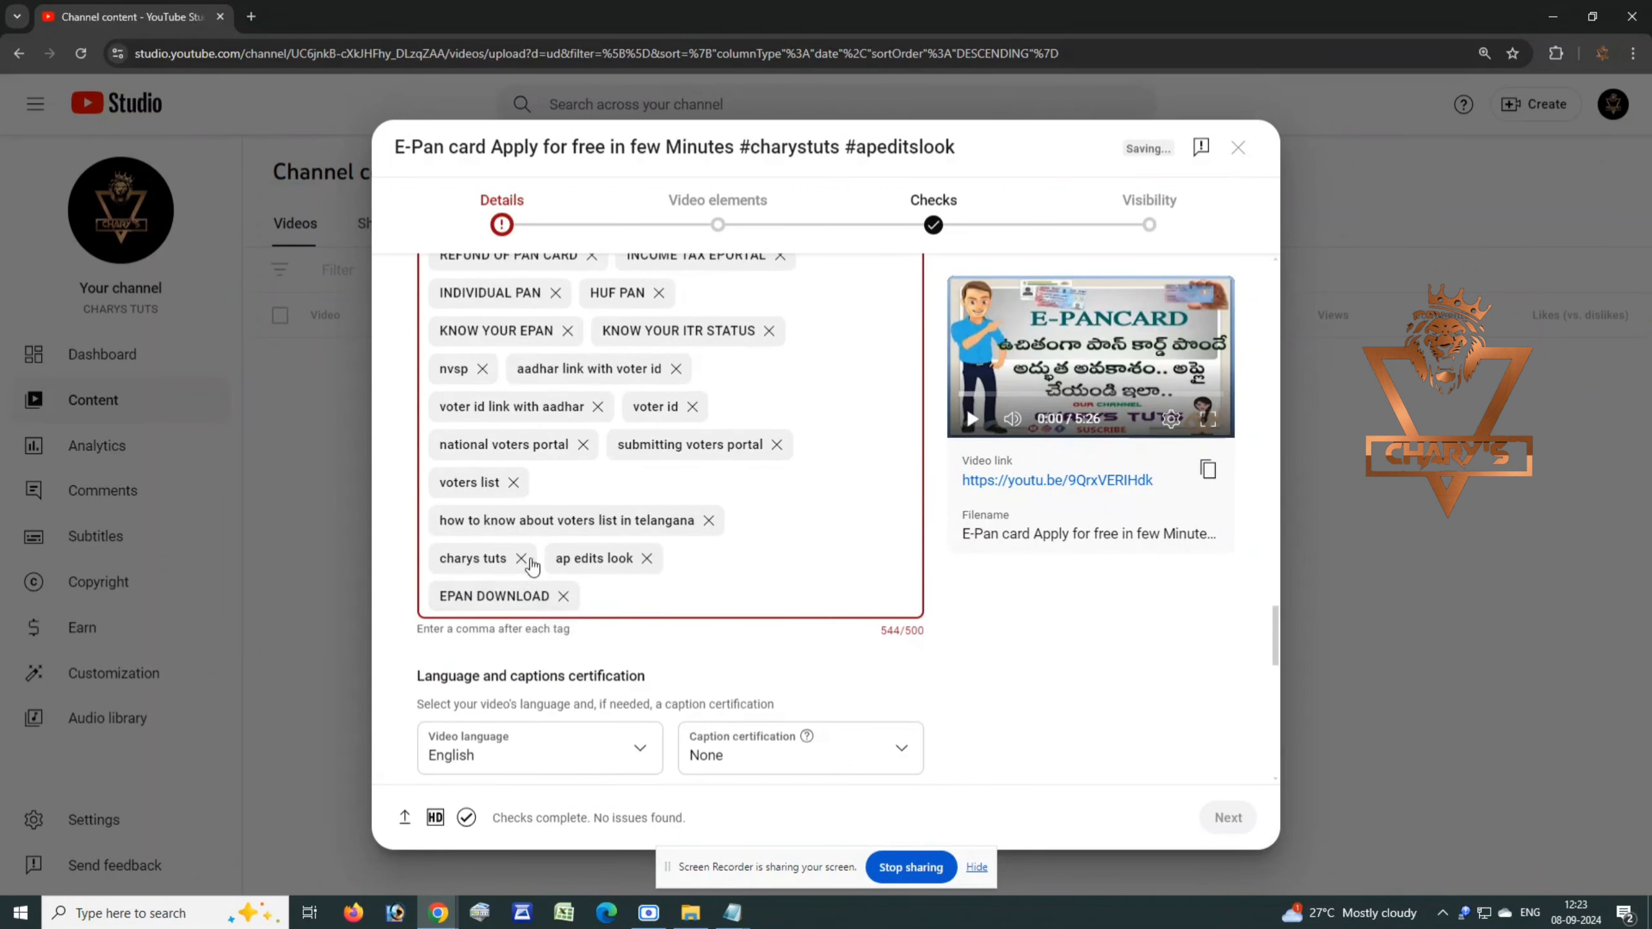
click(513, 484)
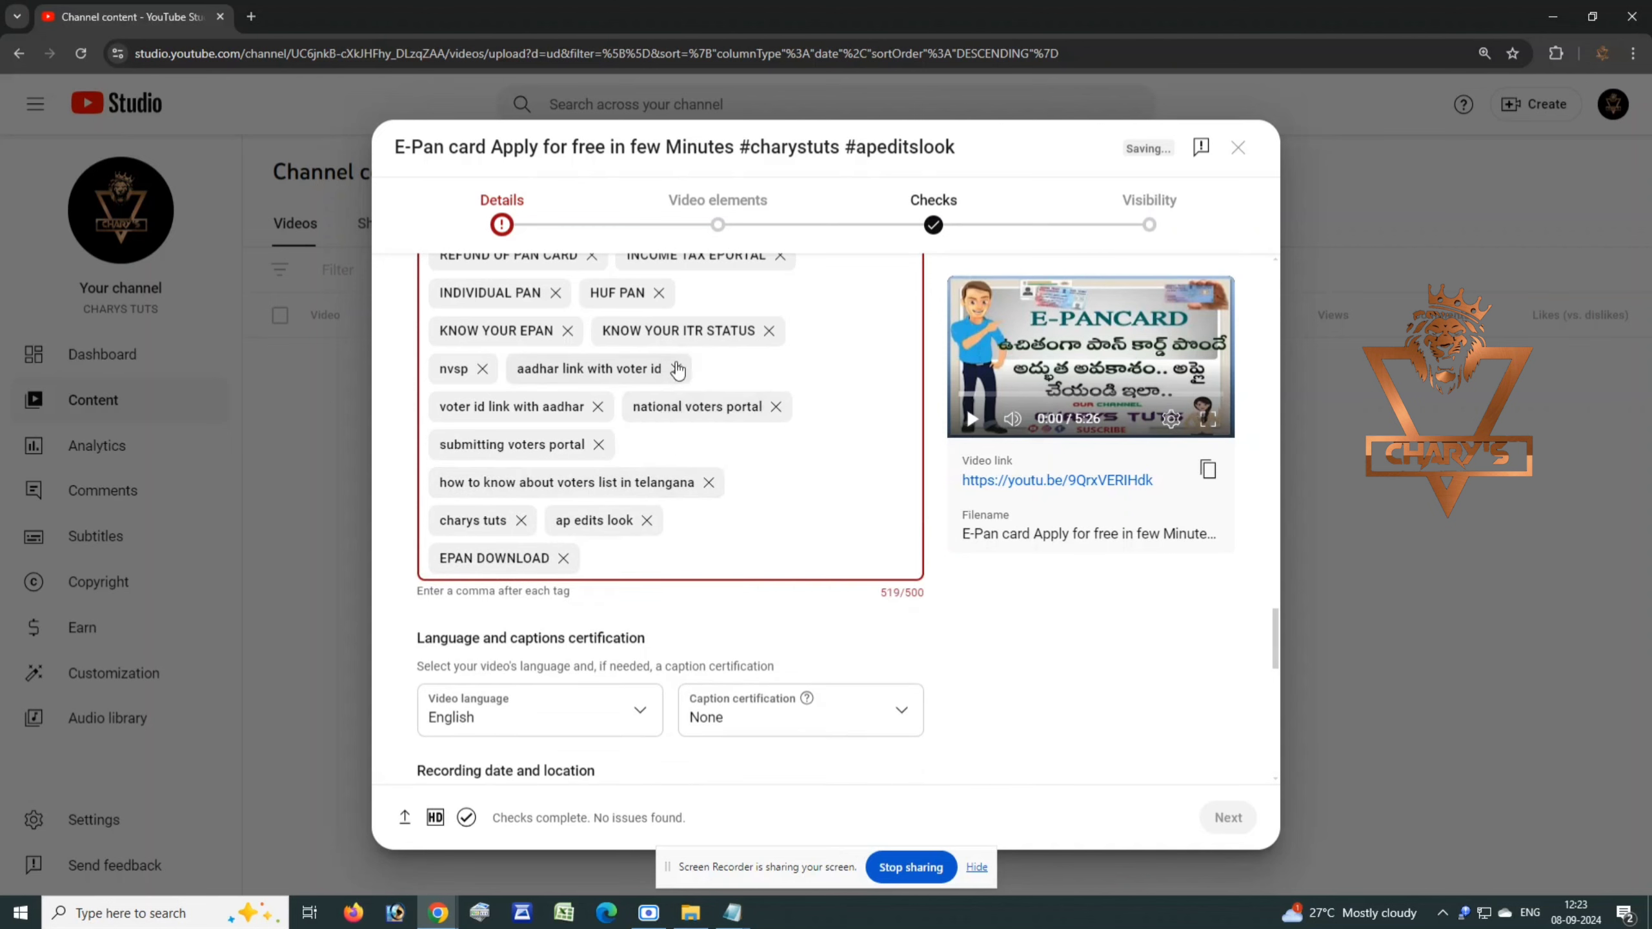
click(483, 369)
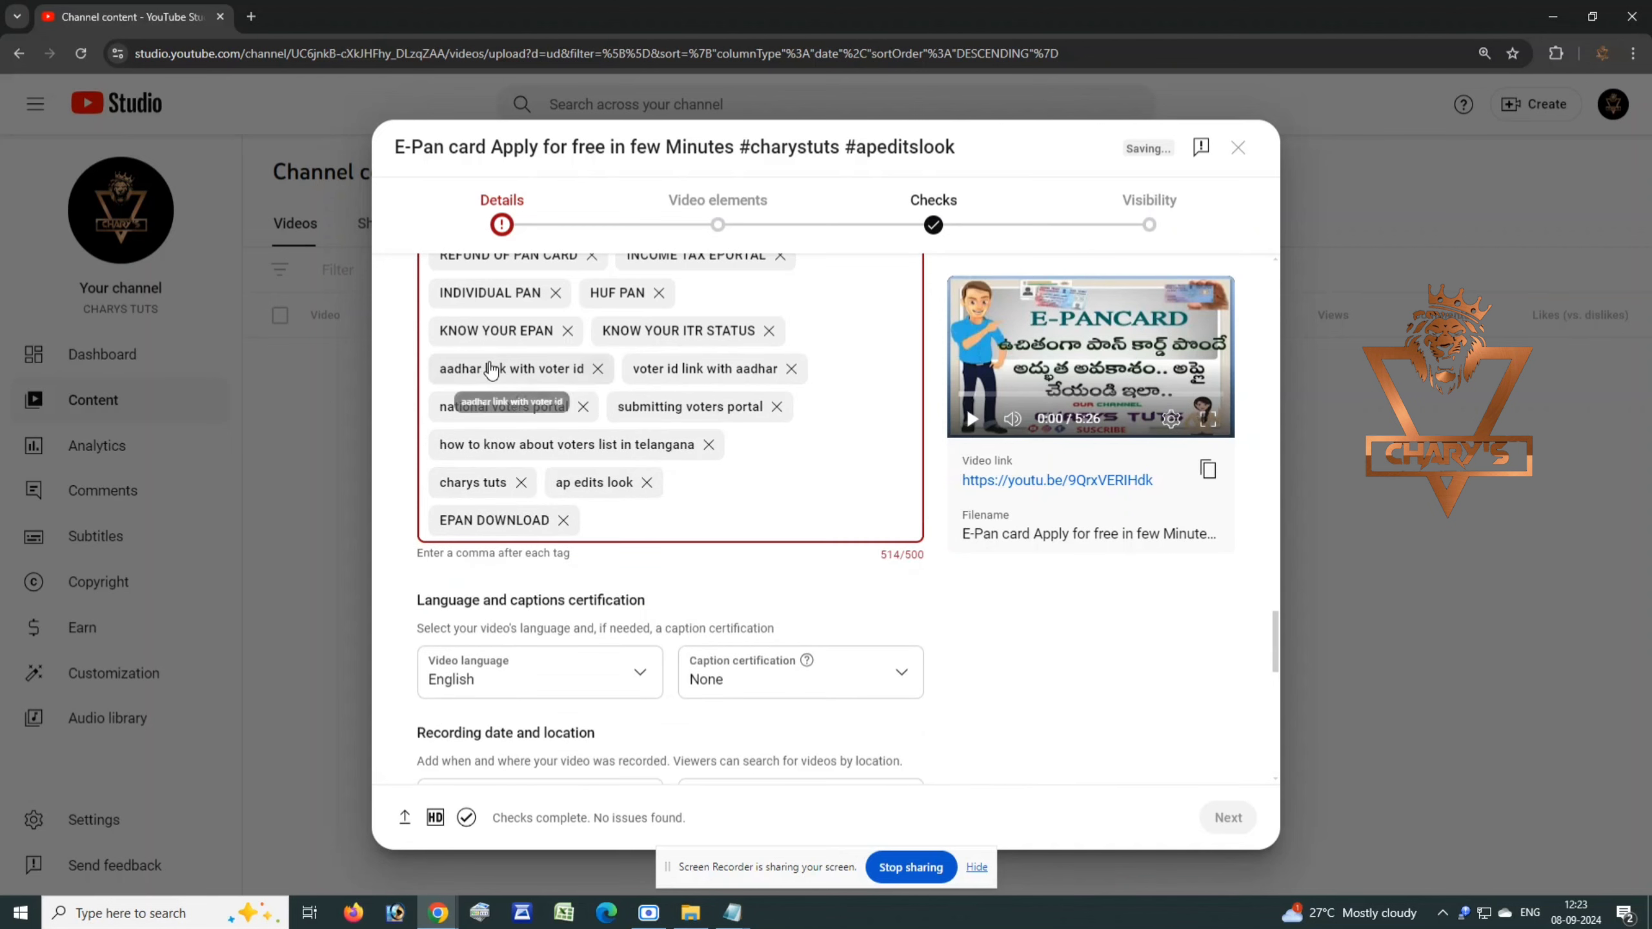
click(659, 293)
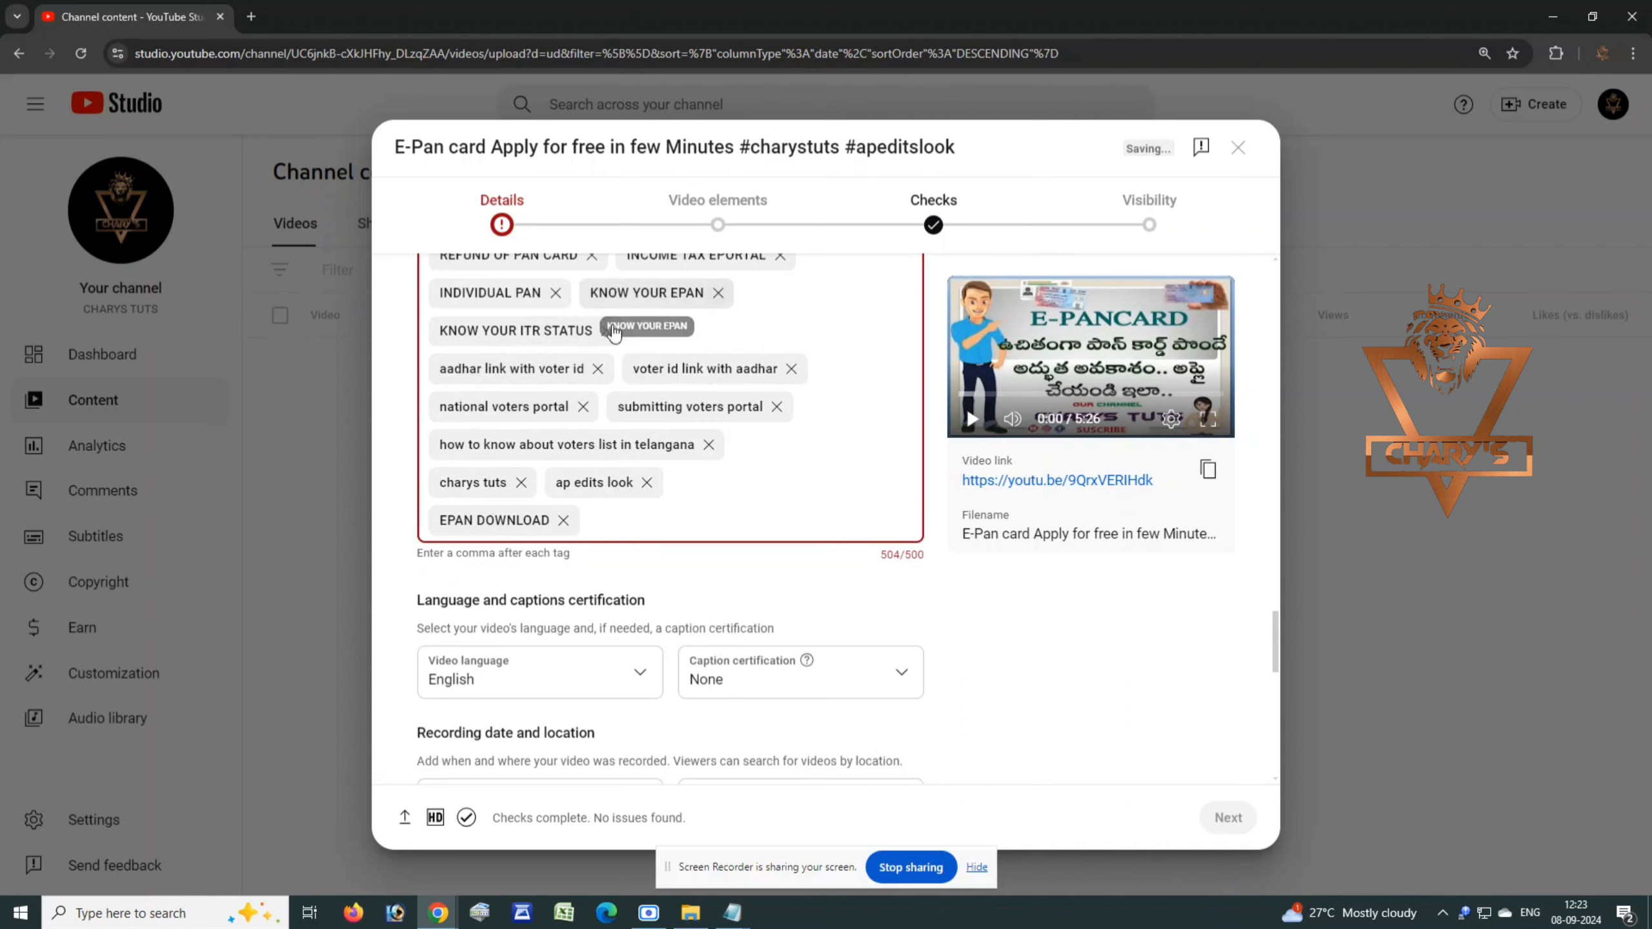
scroll(589, 345, up, 3)
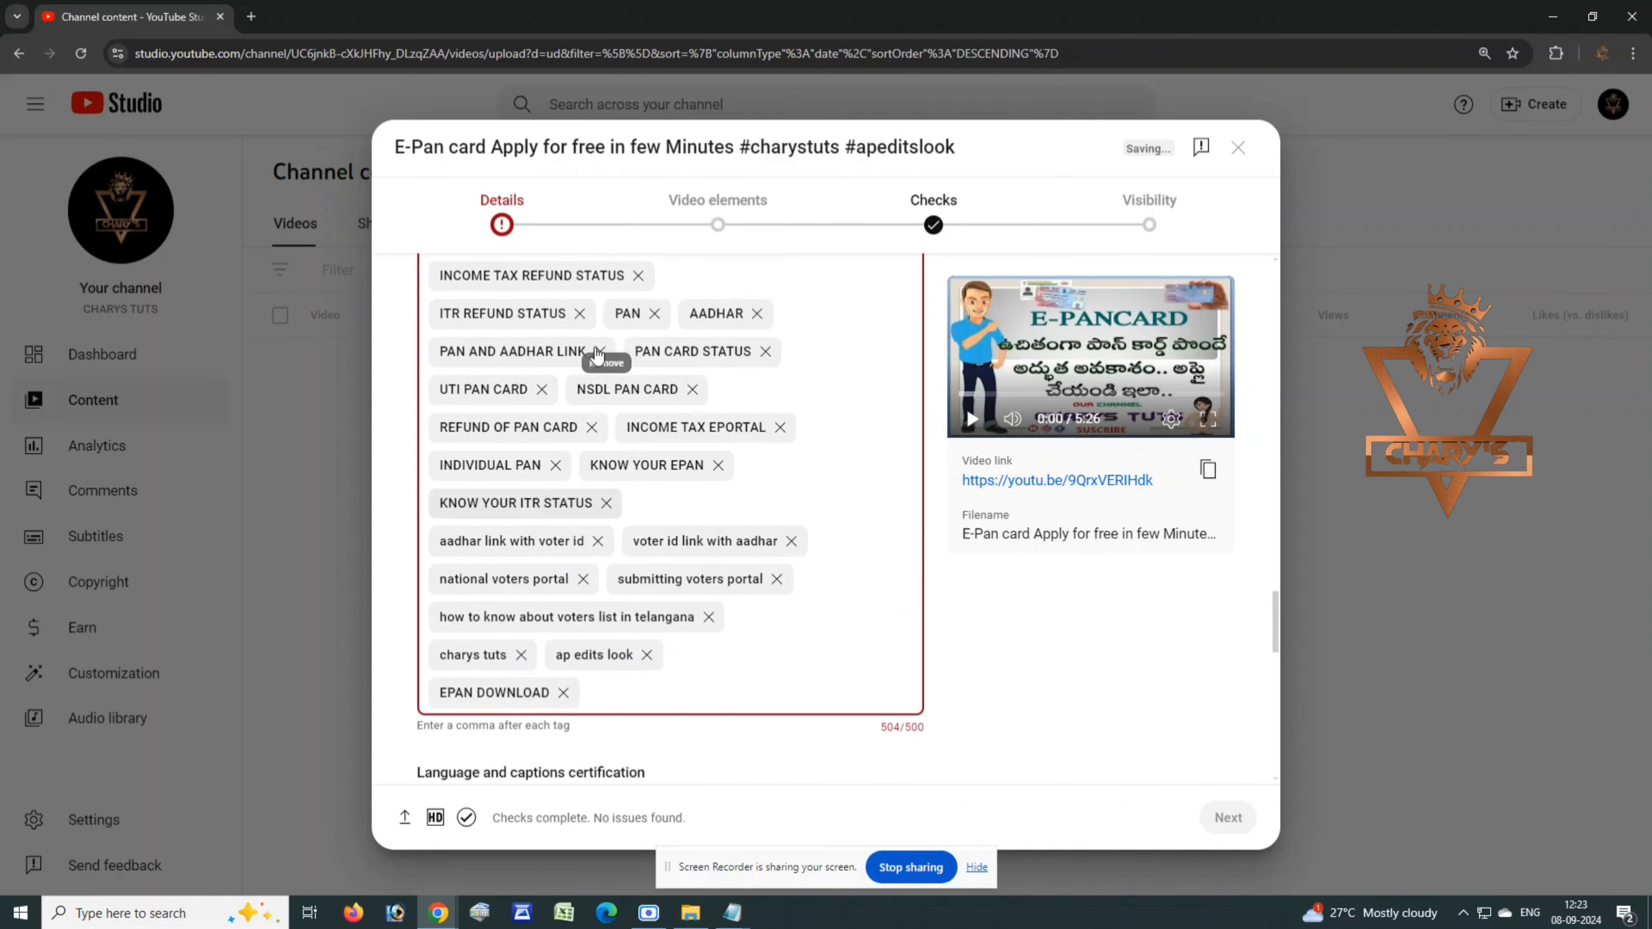
click(653, 314)
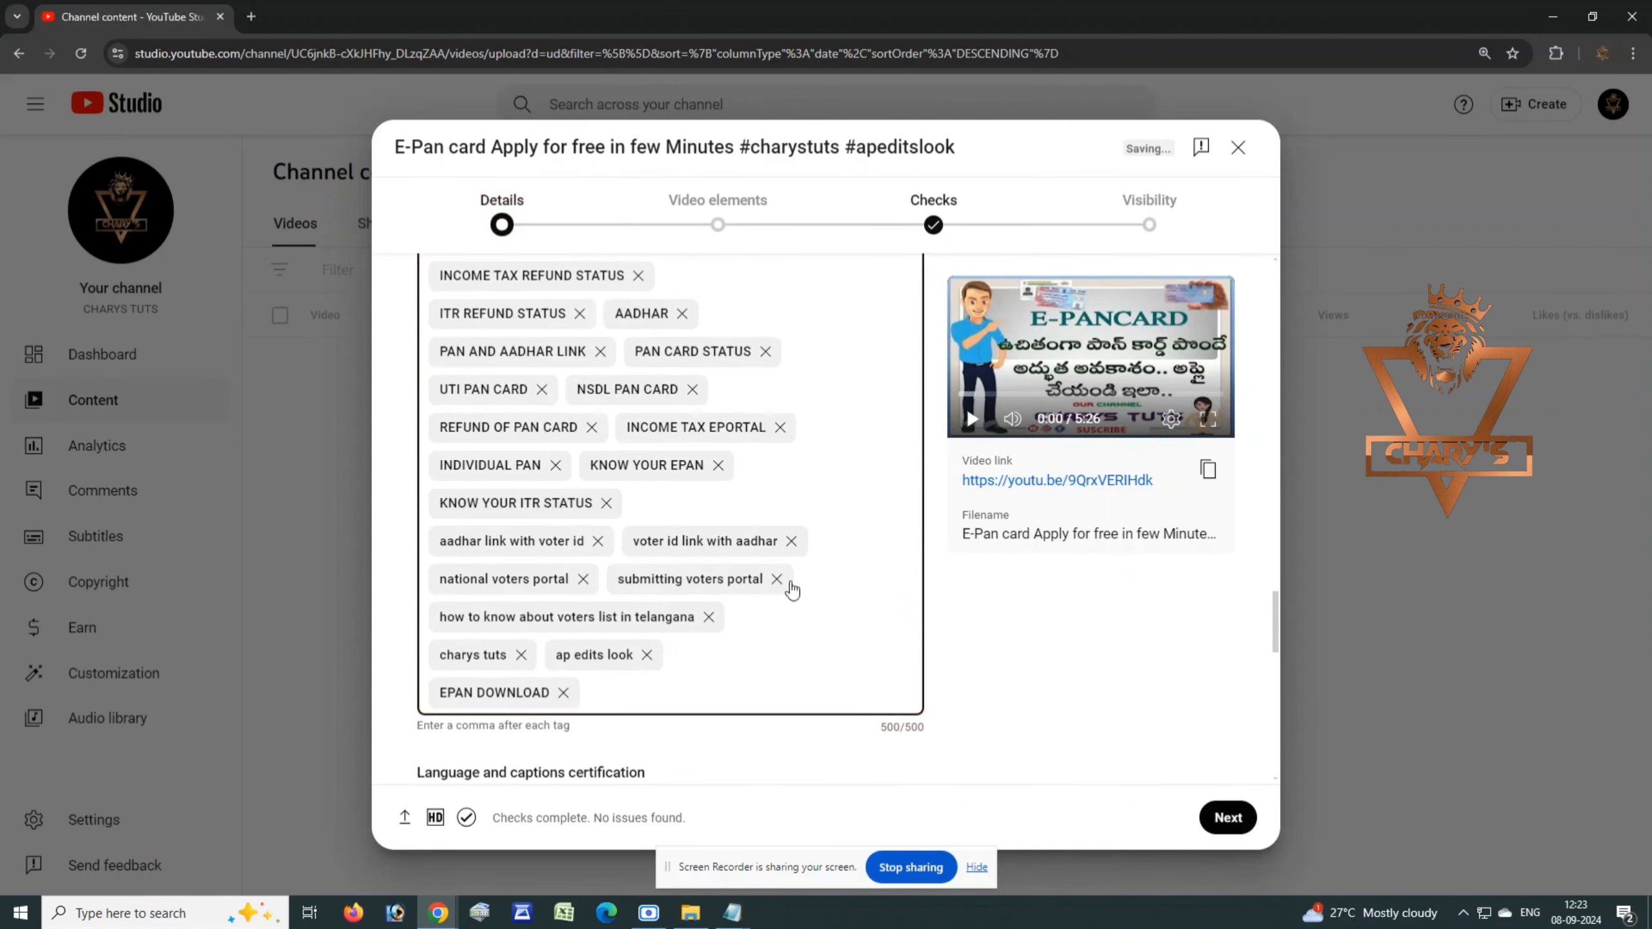
Proceed to the video elements stage and add an end screen imported from the latest video.
scroll(753, 606, down, 3)
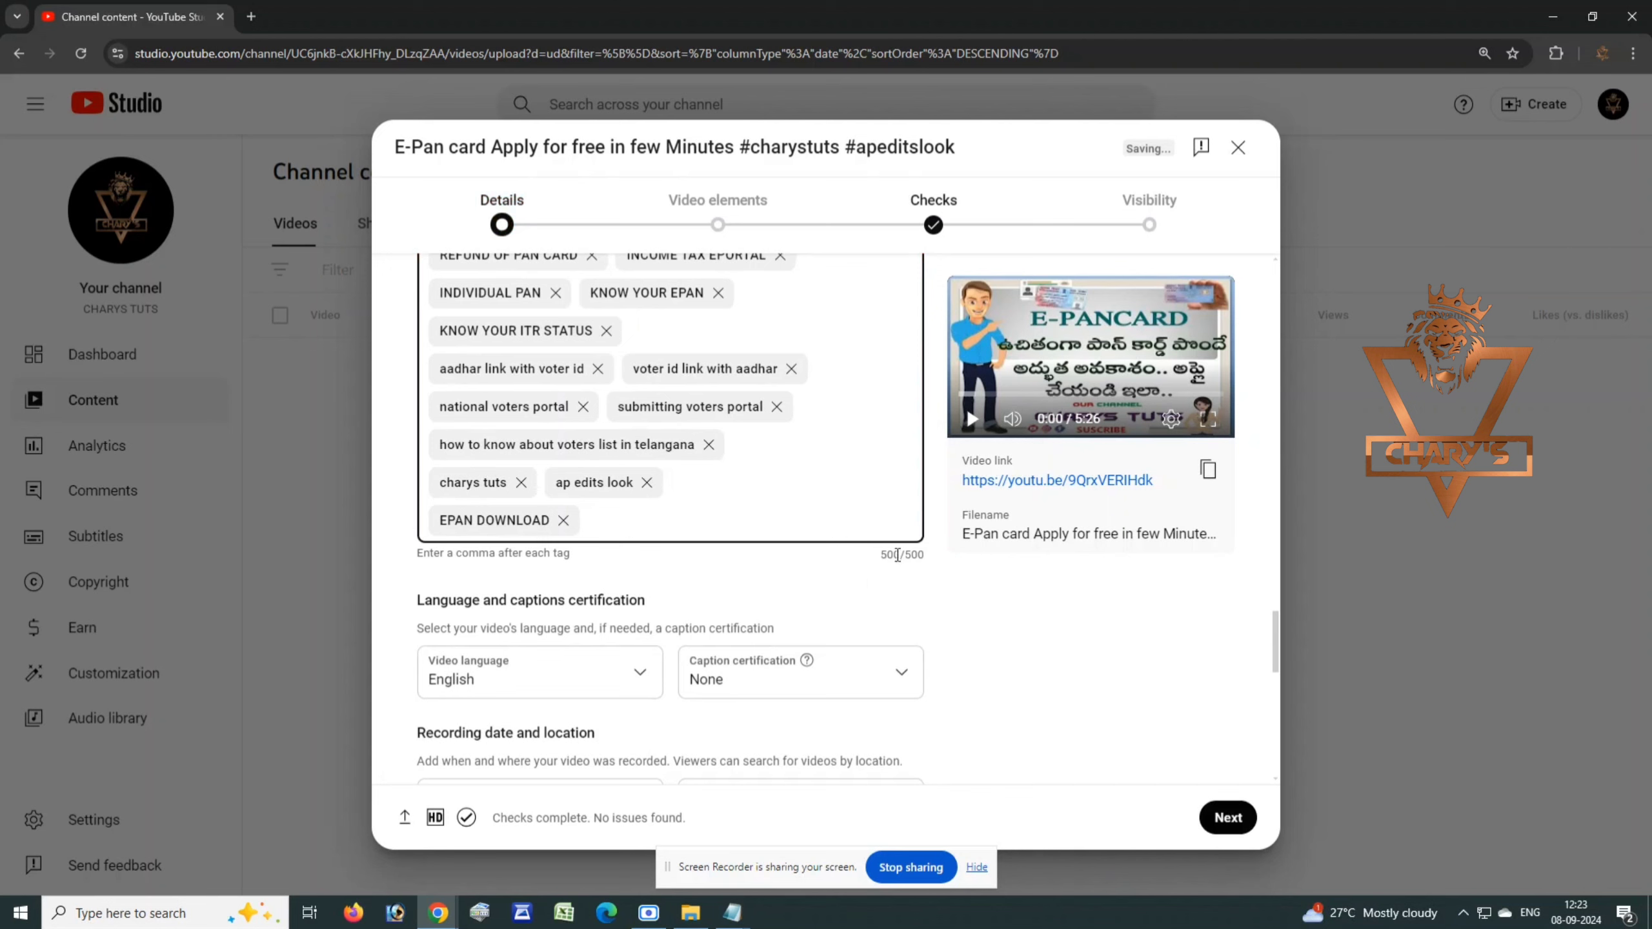
scroll(627, 616, down, 6)
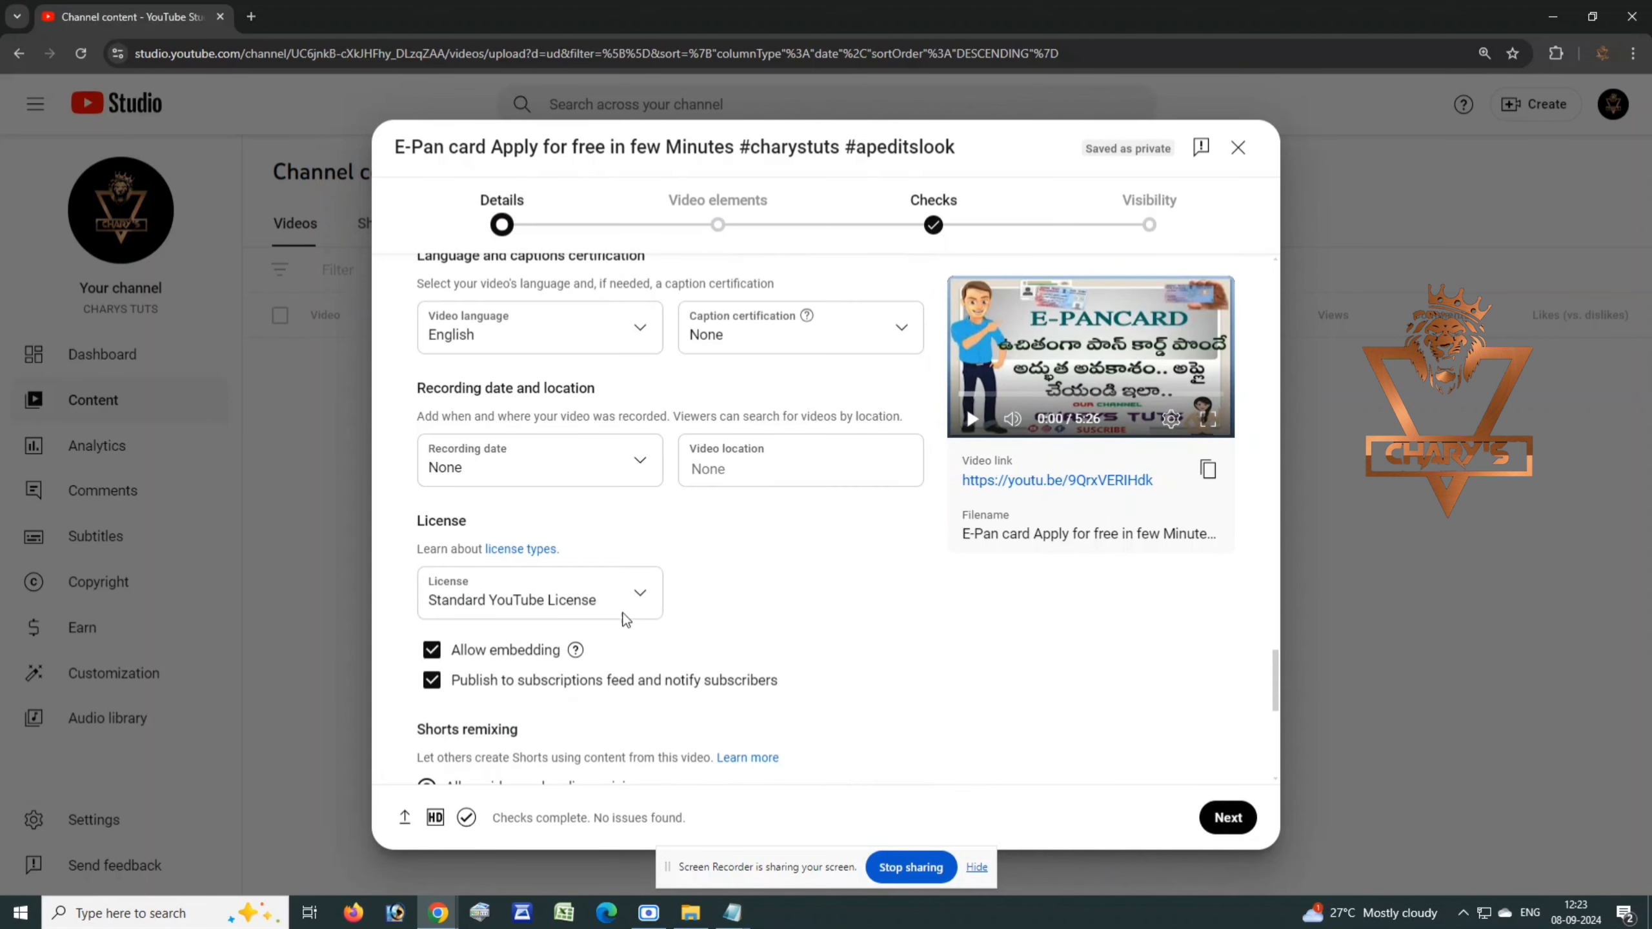
scroll(584, 584, down, 9)
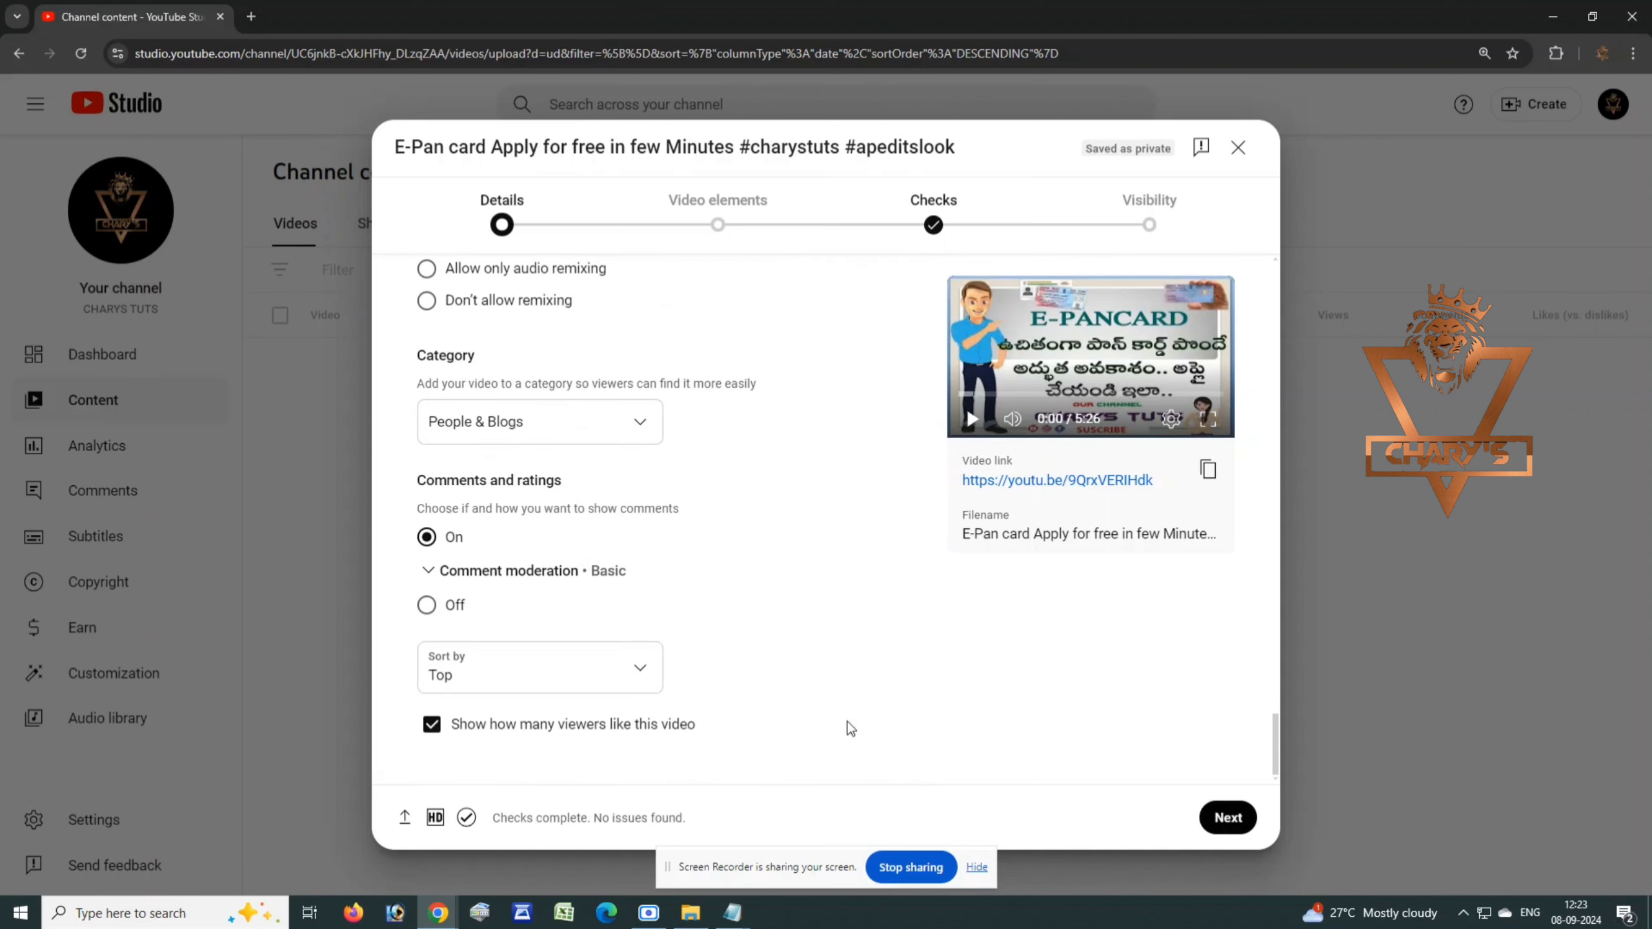
click(1226, 819)
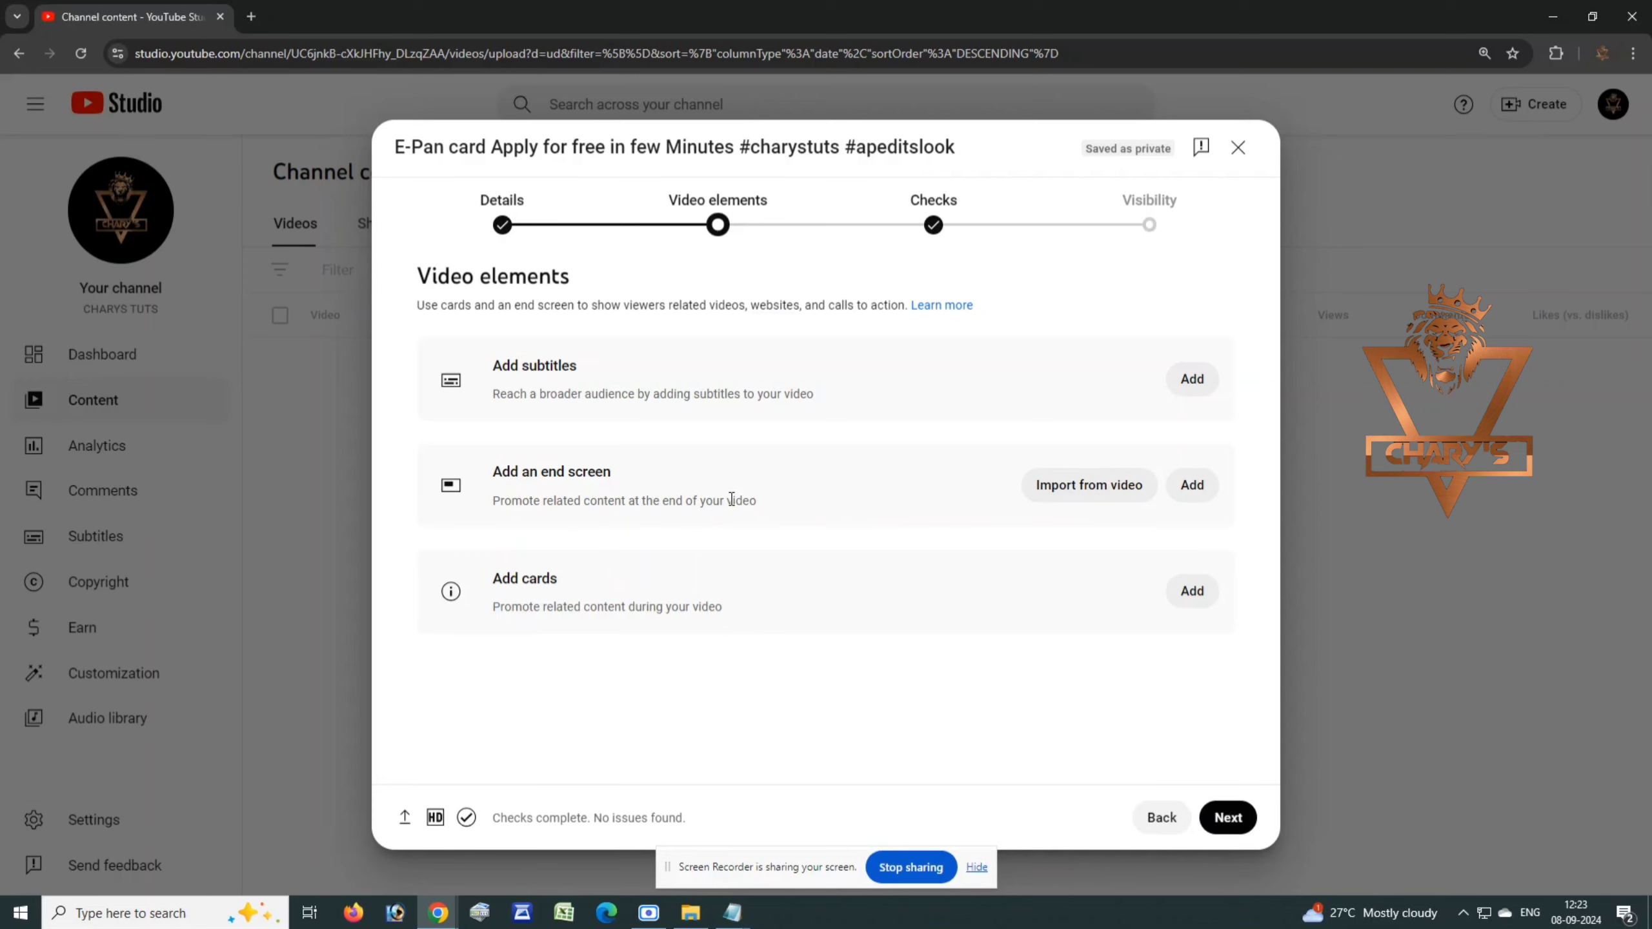
click(1193, 485)
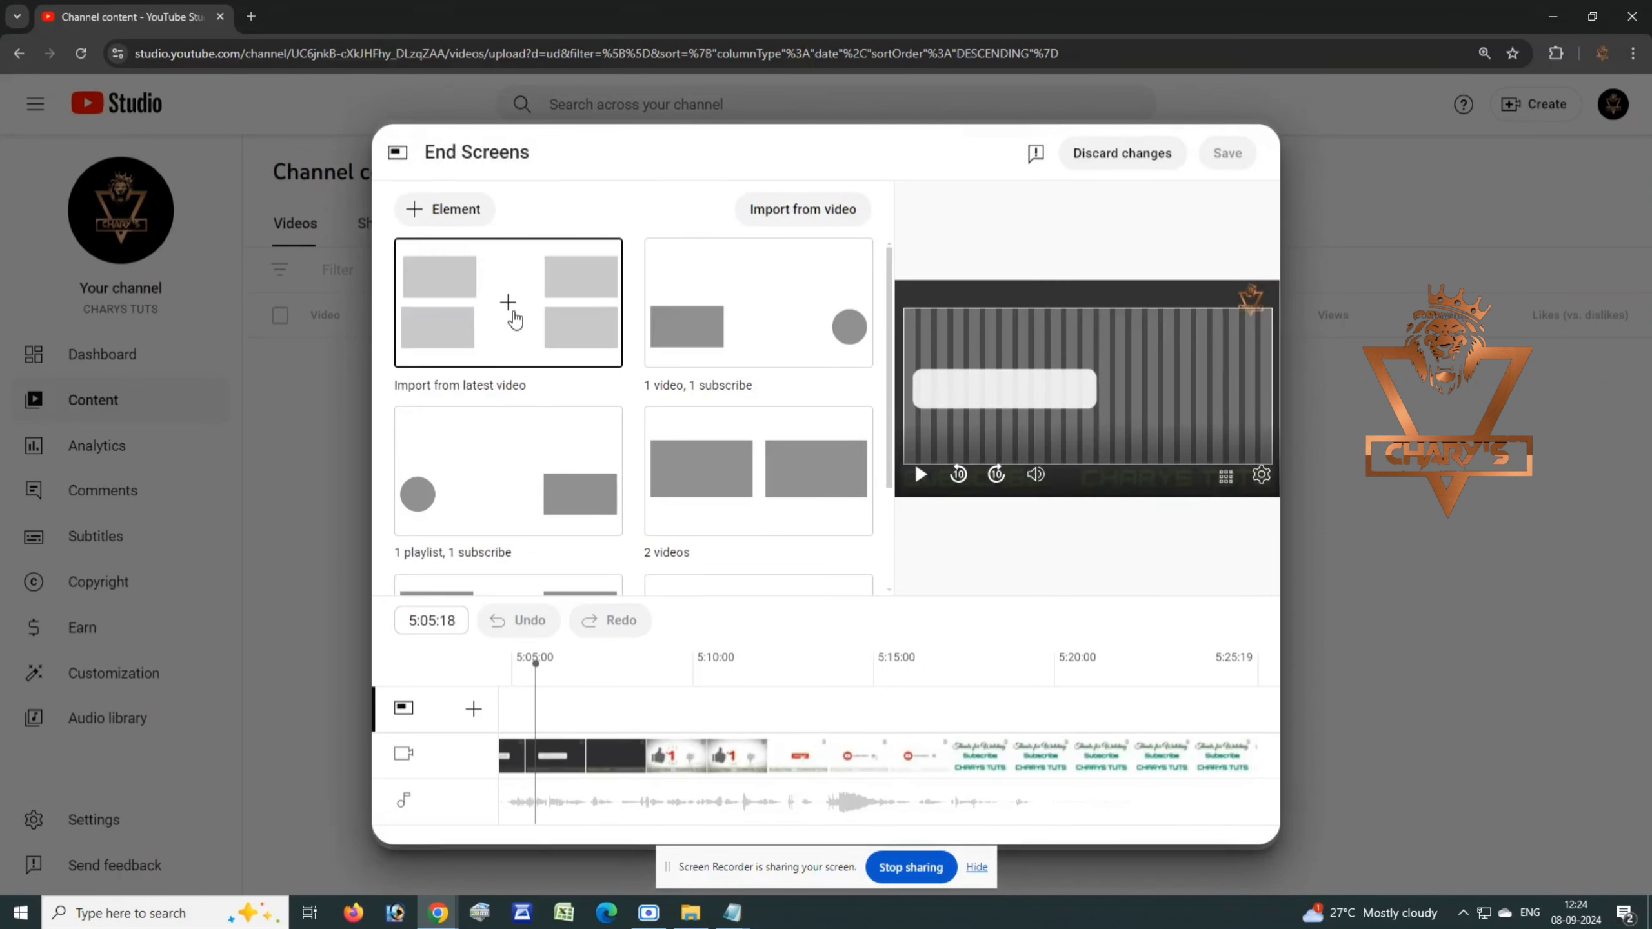
click(515, 319)
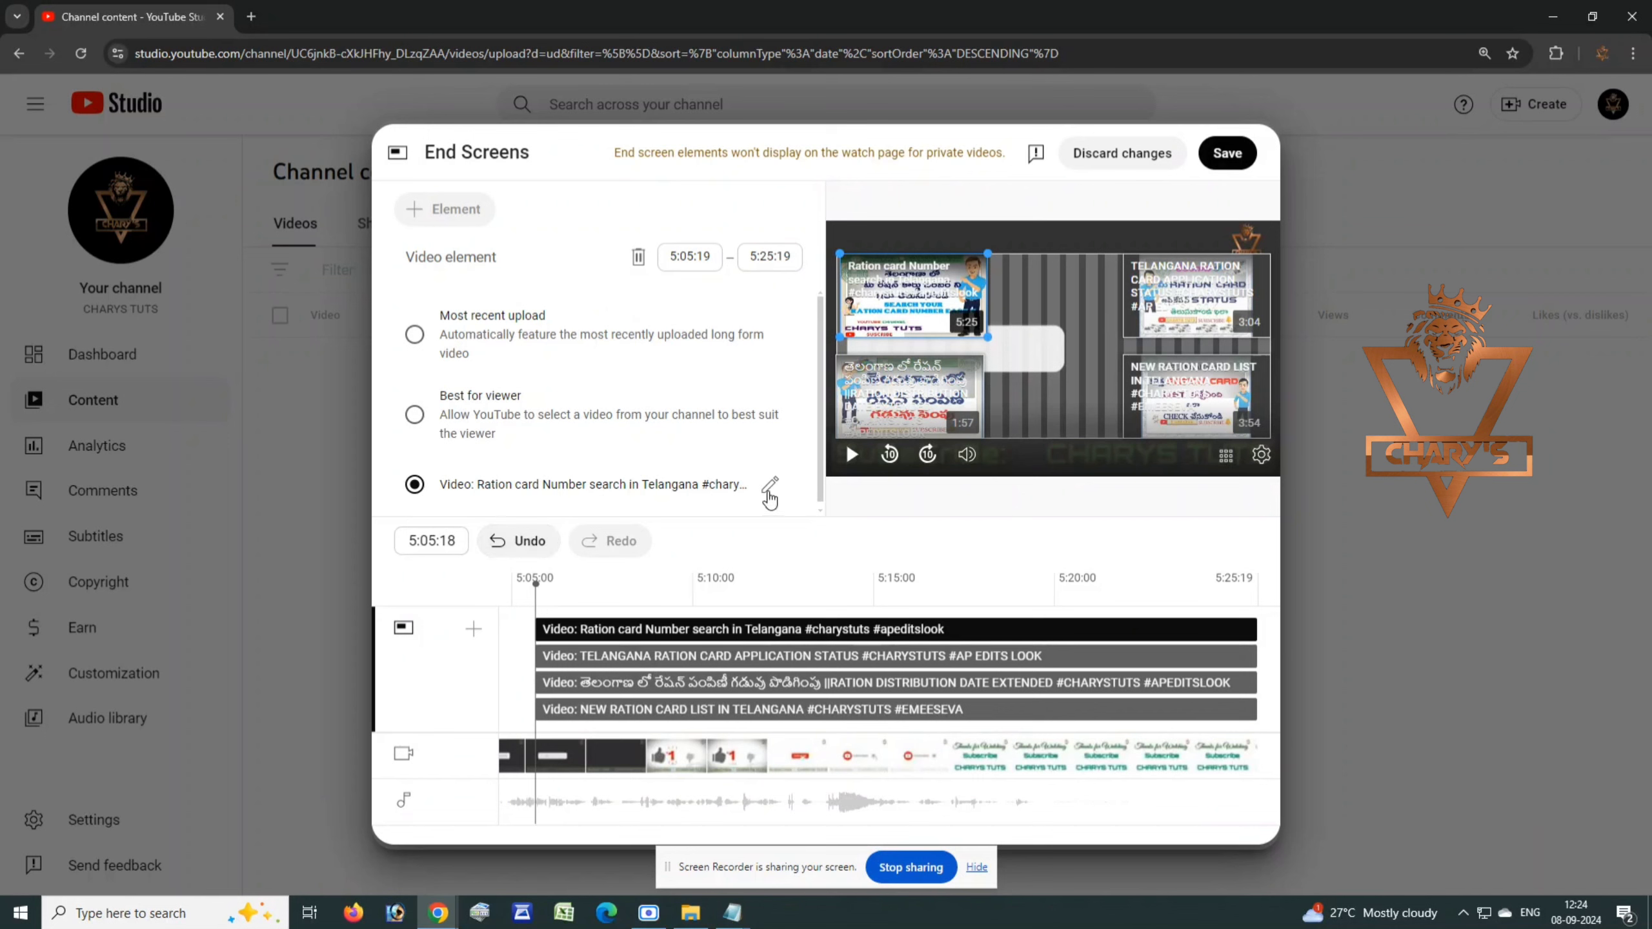
Replace the end screen's Ration card Number search video with PAN CARD DOWNLOAD EASILY, found by searching the channel's videos for PAN.
click(768, 486)
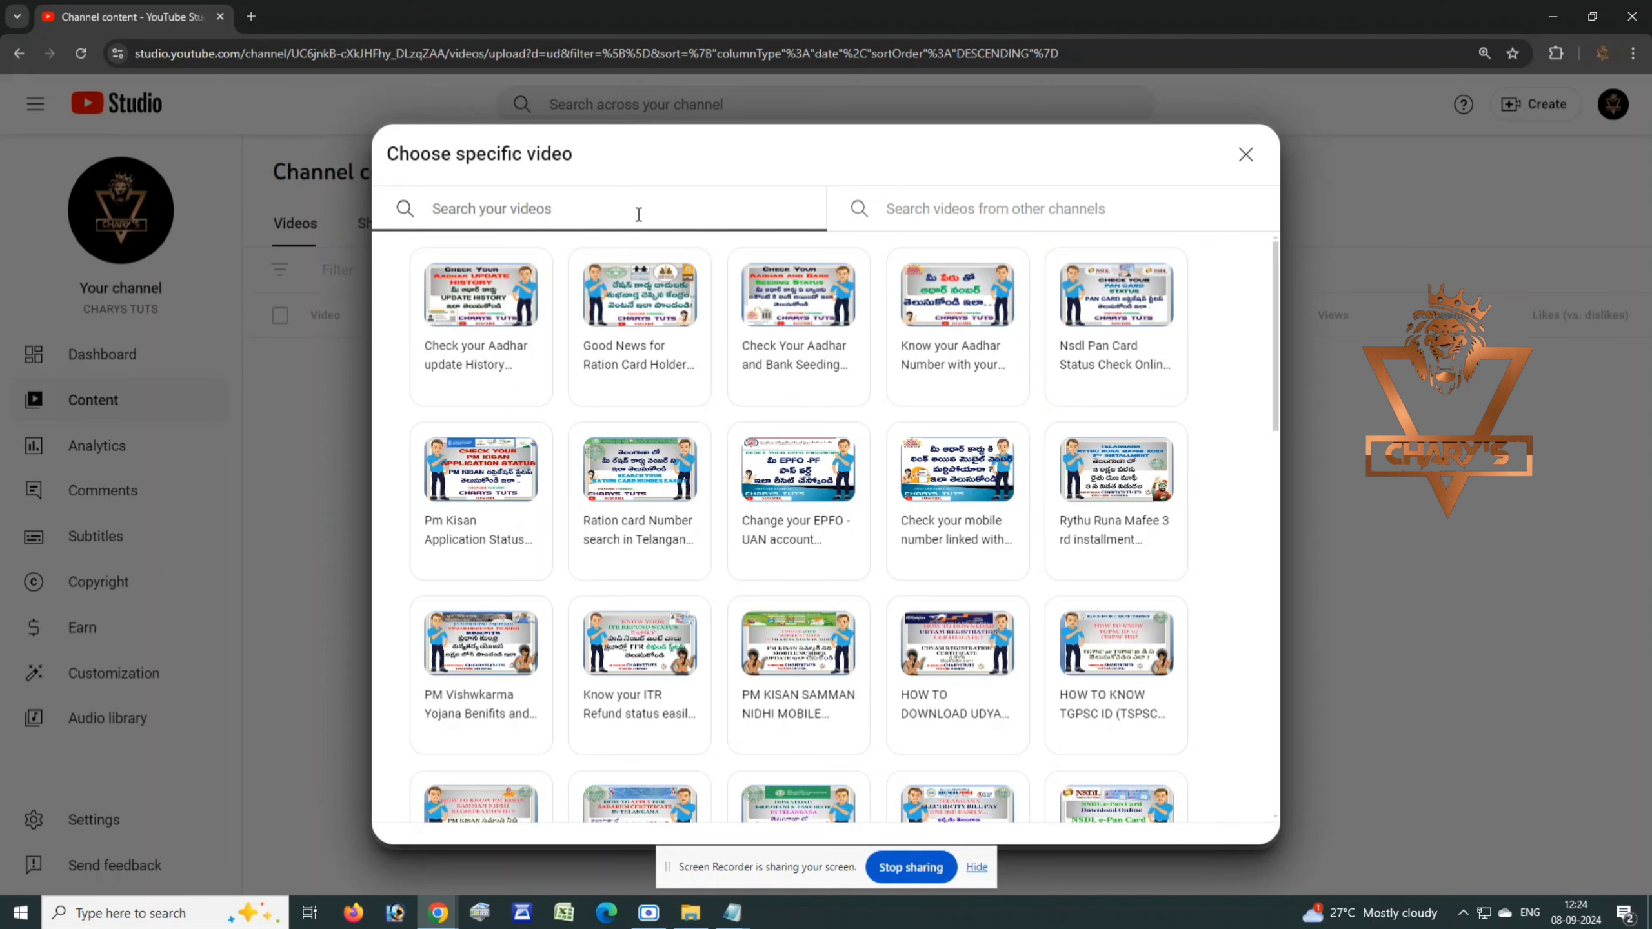
text(PAN)
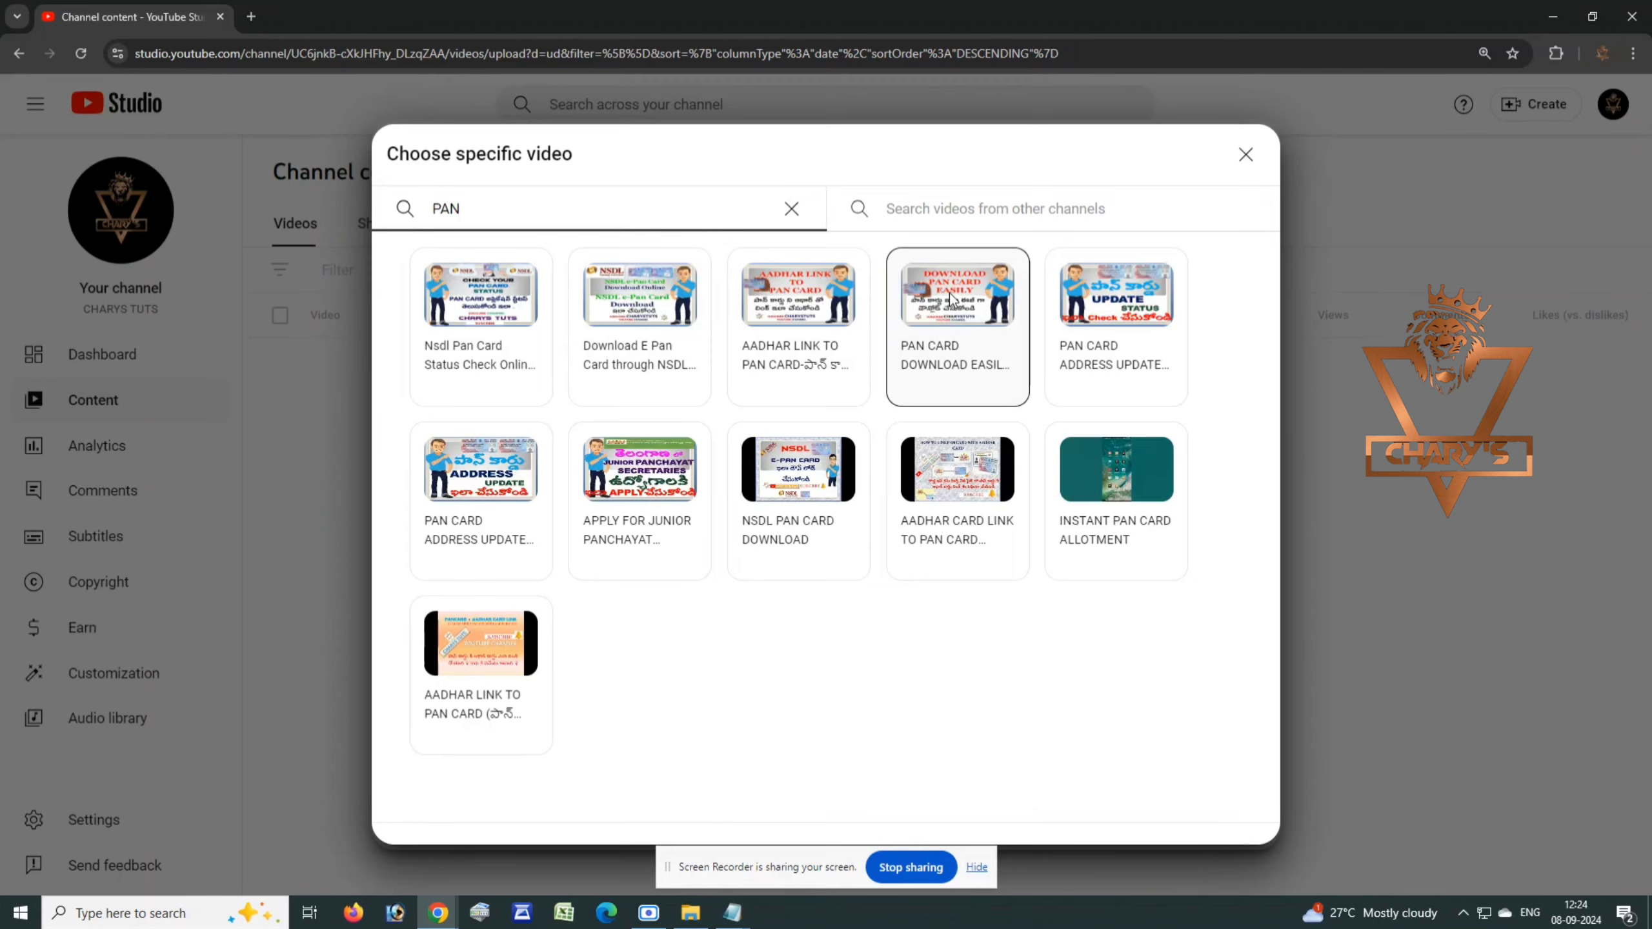
click(949, 293)
Replace the end screen's TELANGANA RATION CARD APPLICATION STATUS video with Rythu Runa Mafee 3 rd installment and save the end screen.
click(1204, 300)
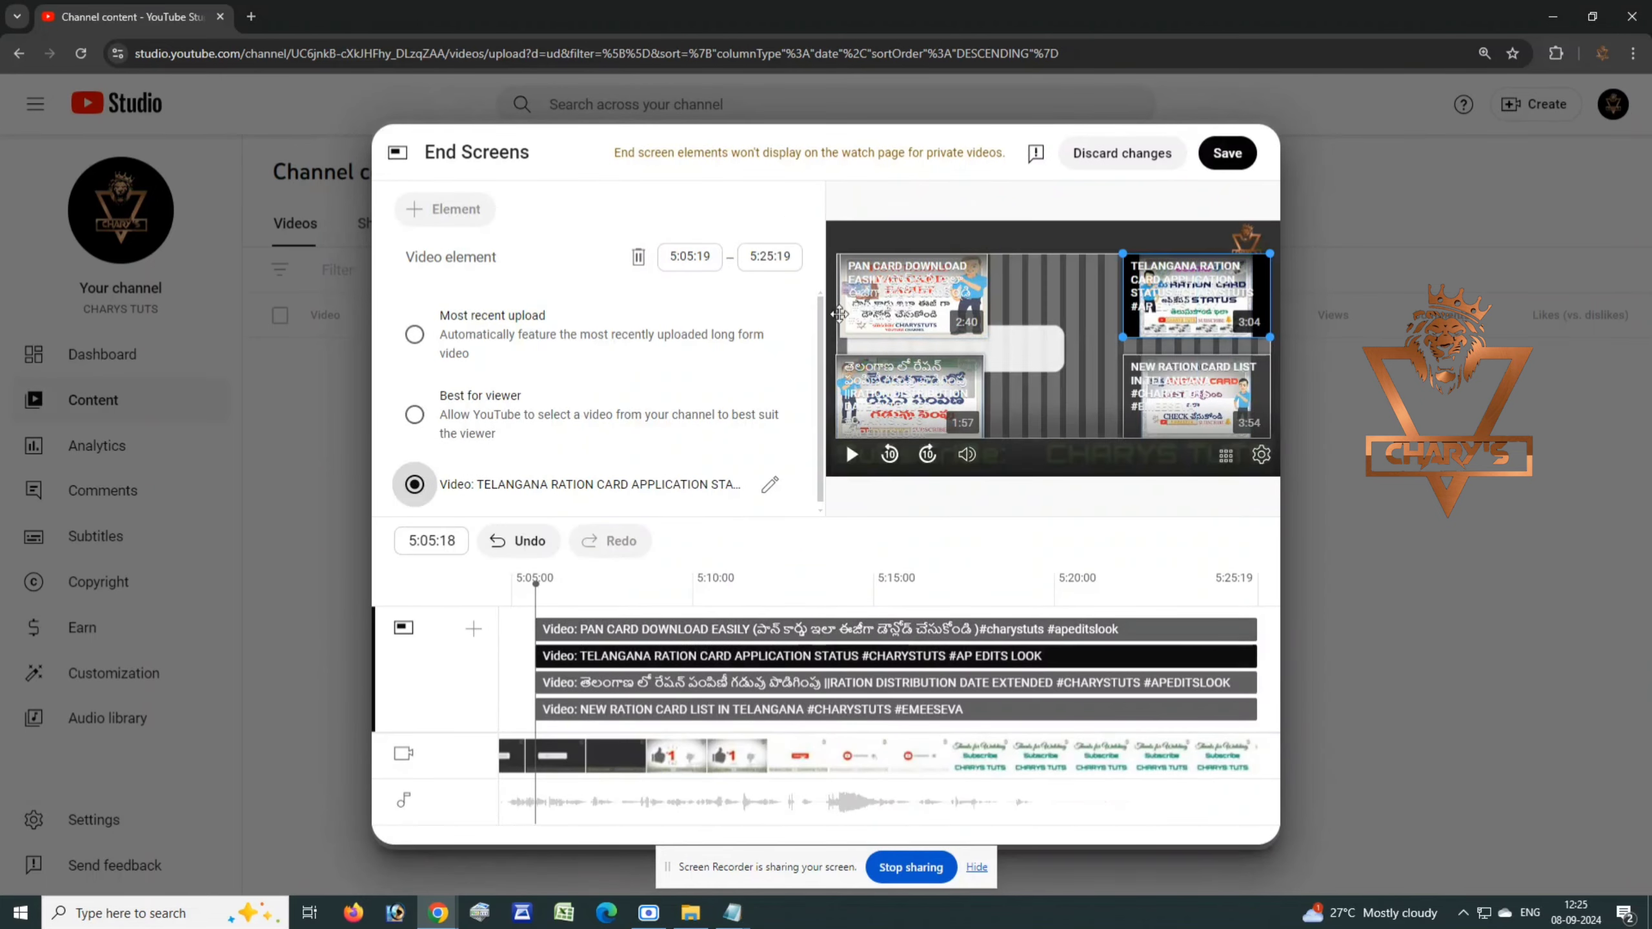
click(769, 484)
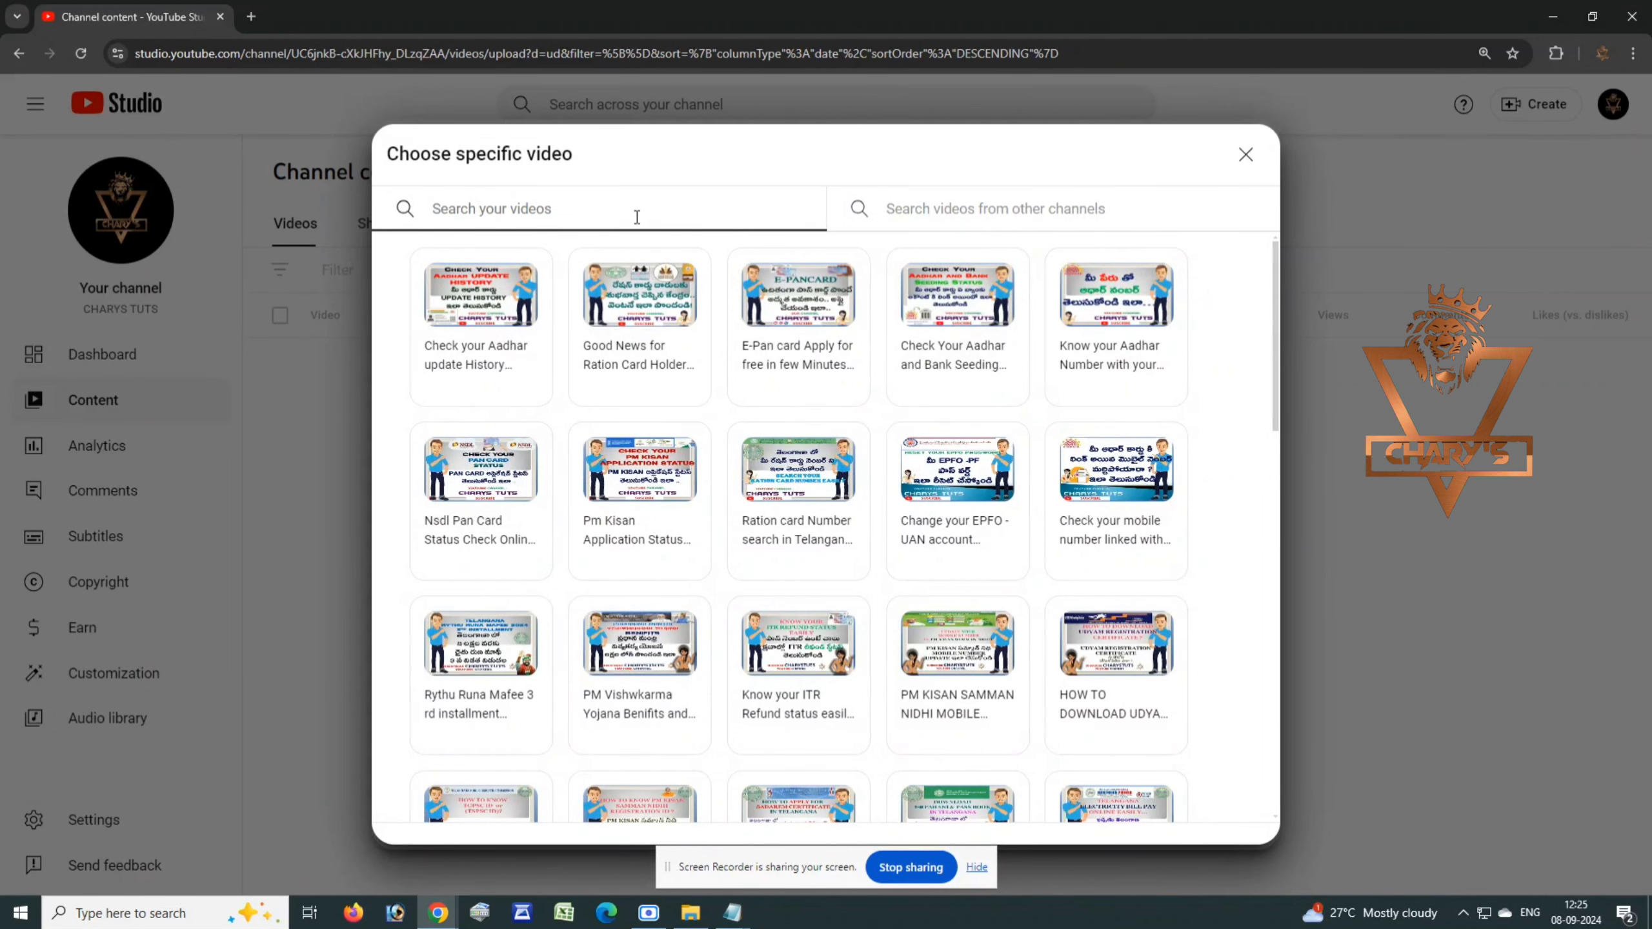
click(502, 630)
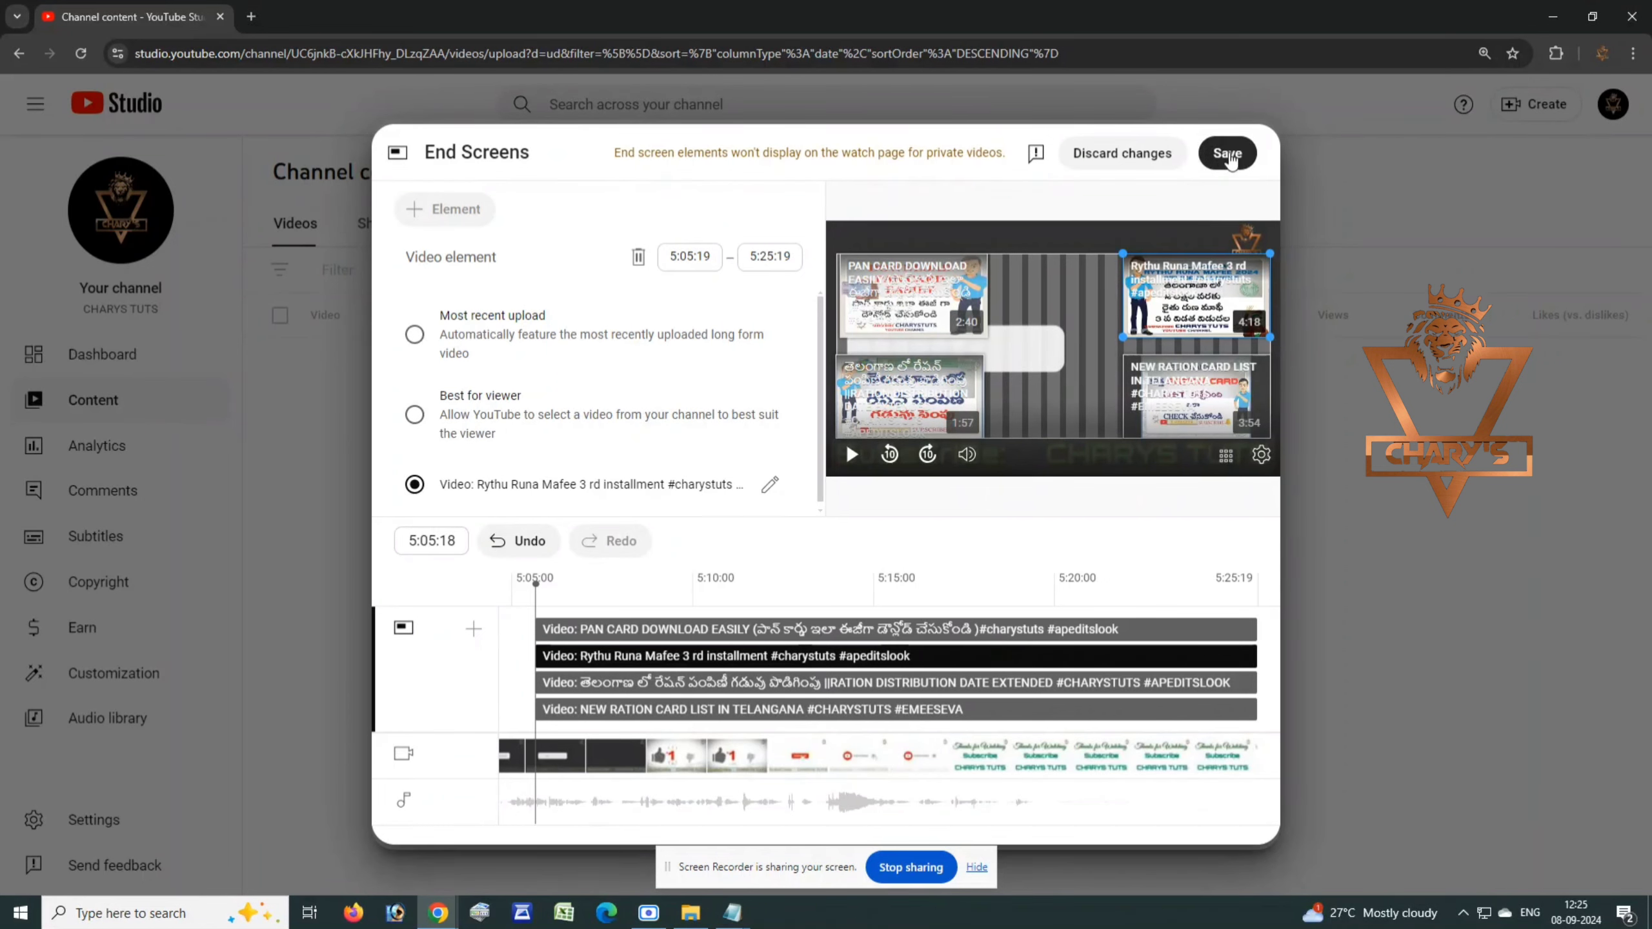
click(1232, 156)
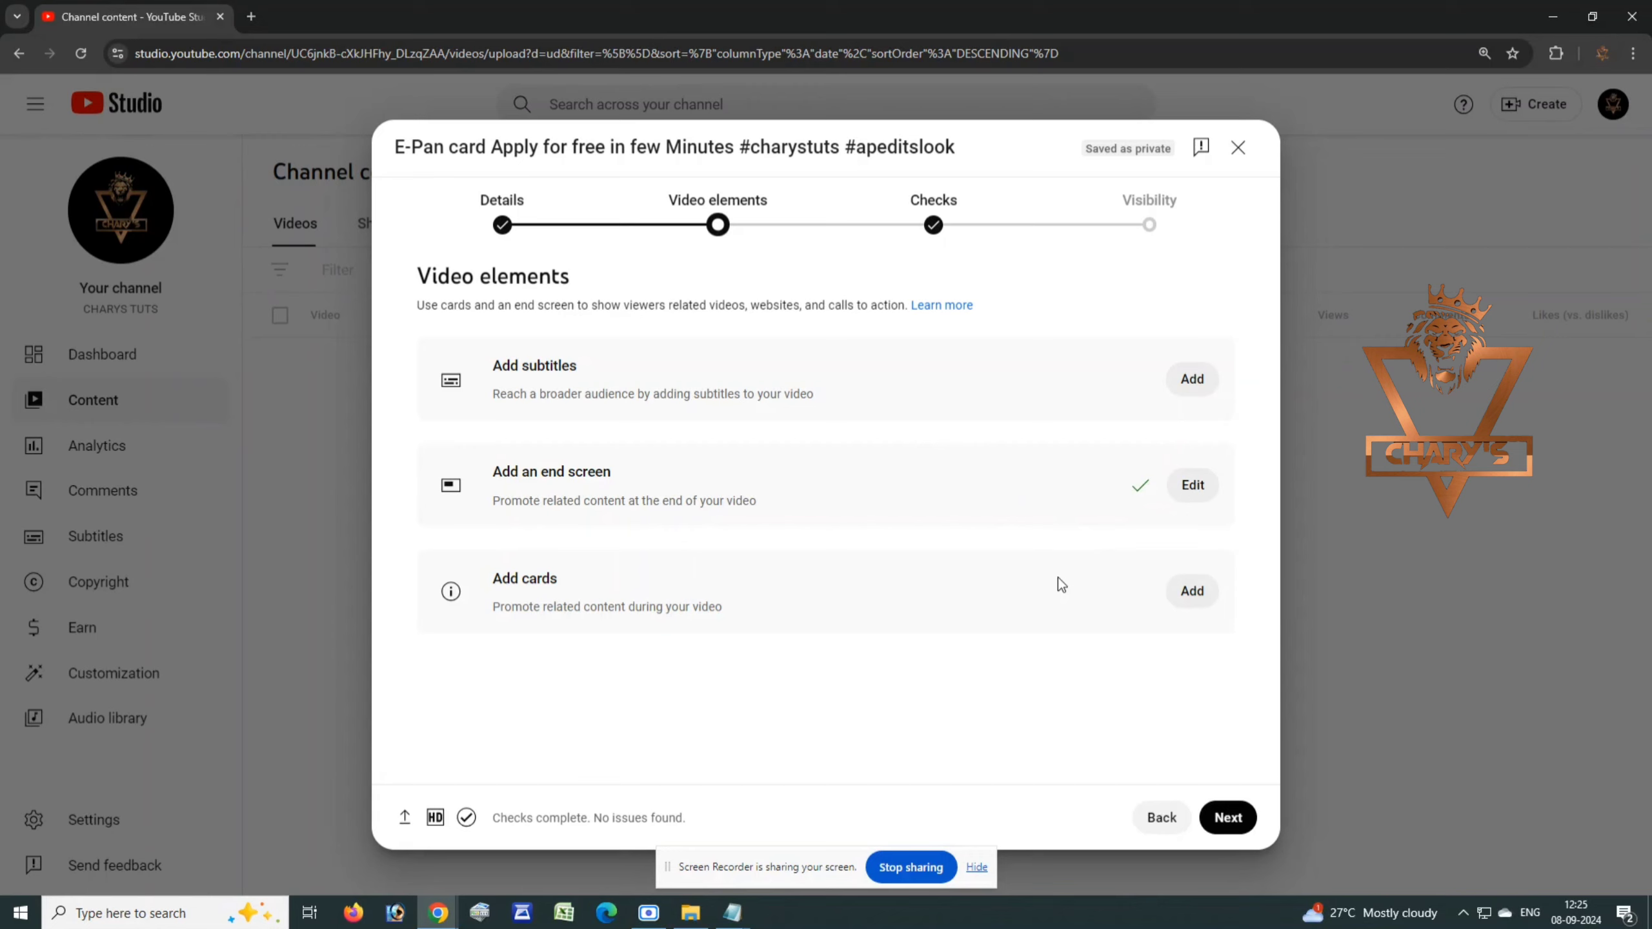
Proceed through the checks stage to the visibility settings and expand the scheduling options.
click(1226, 819)
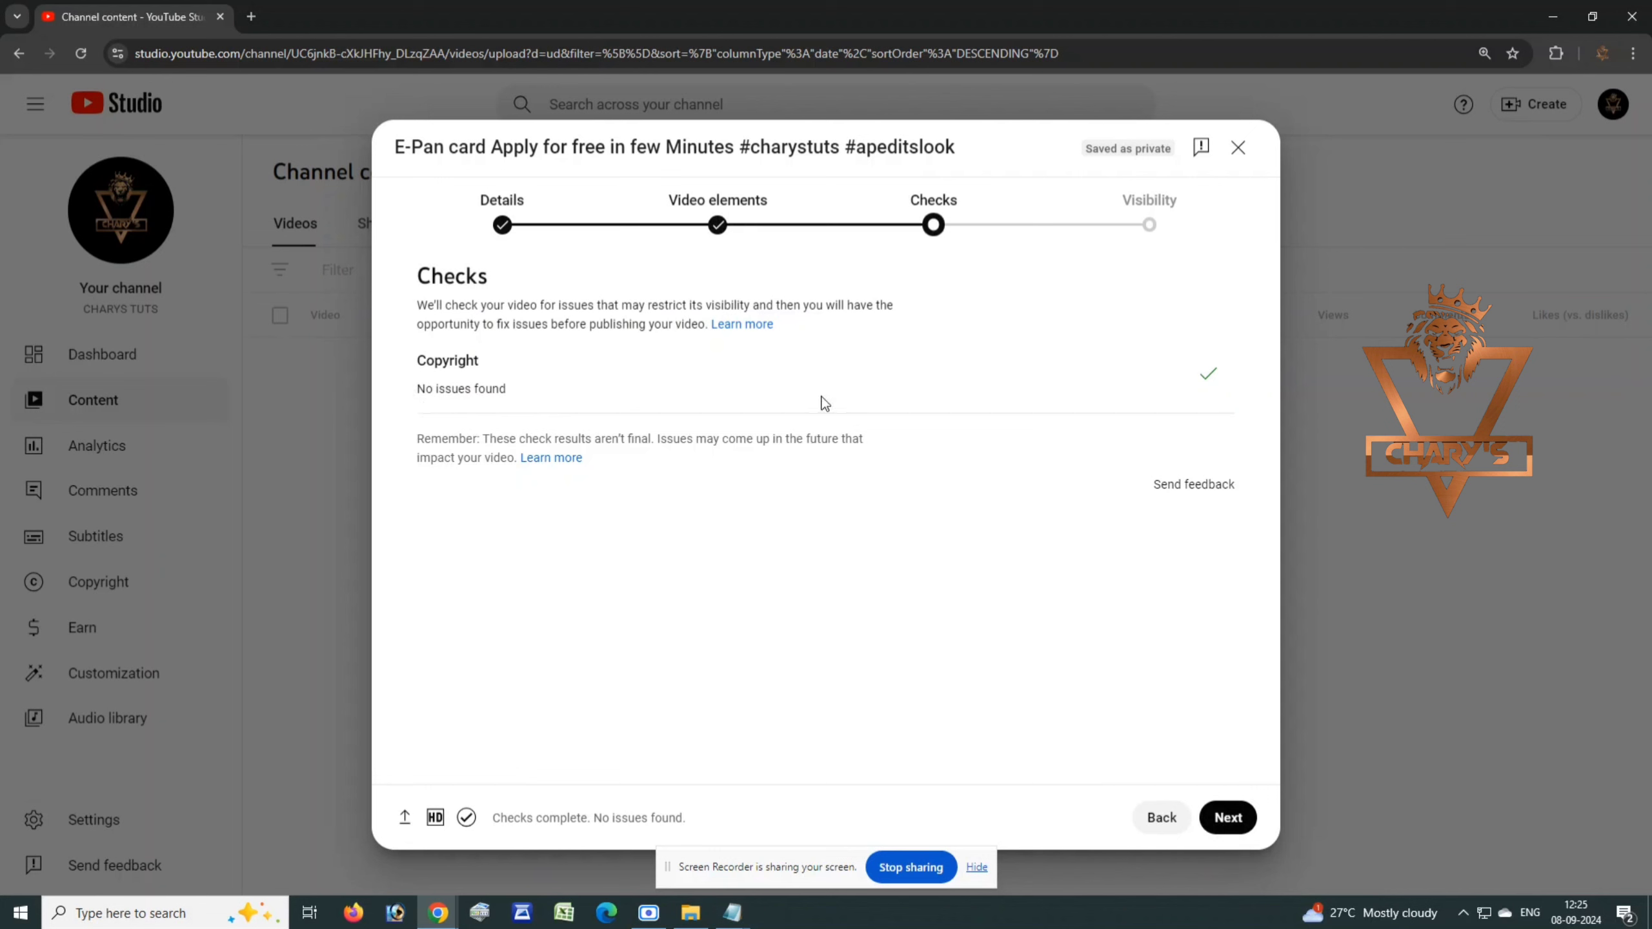
click(1227, 818)
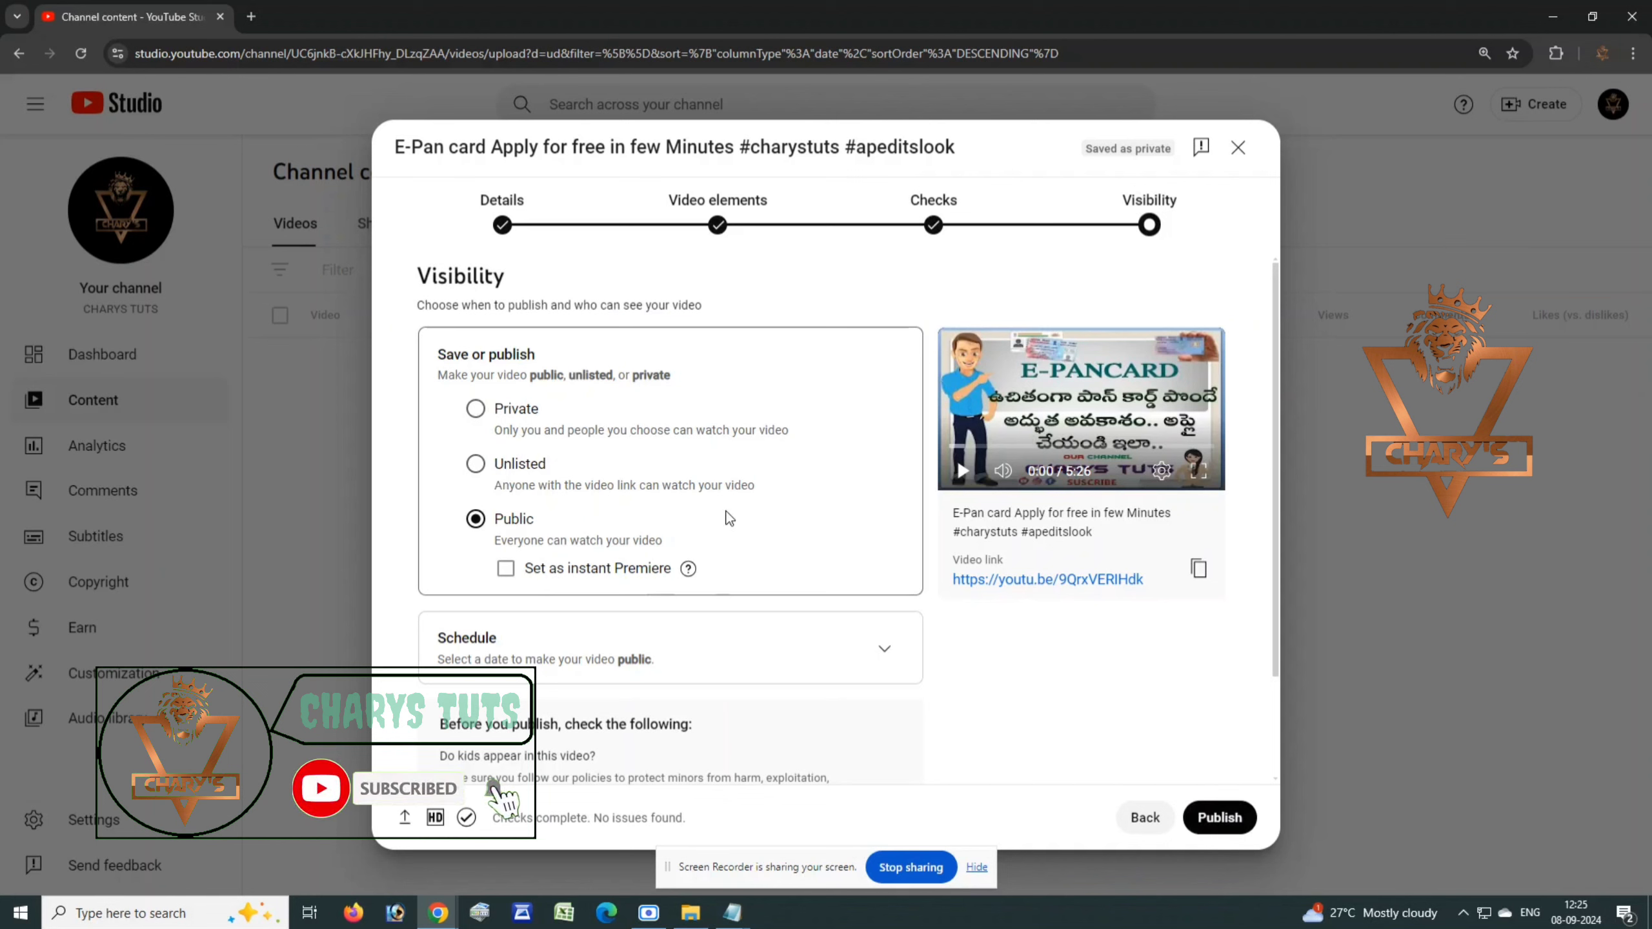
mouse_move(691, 569)
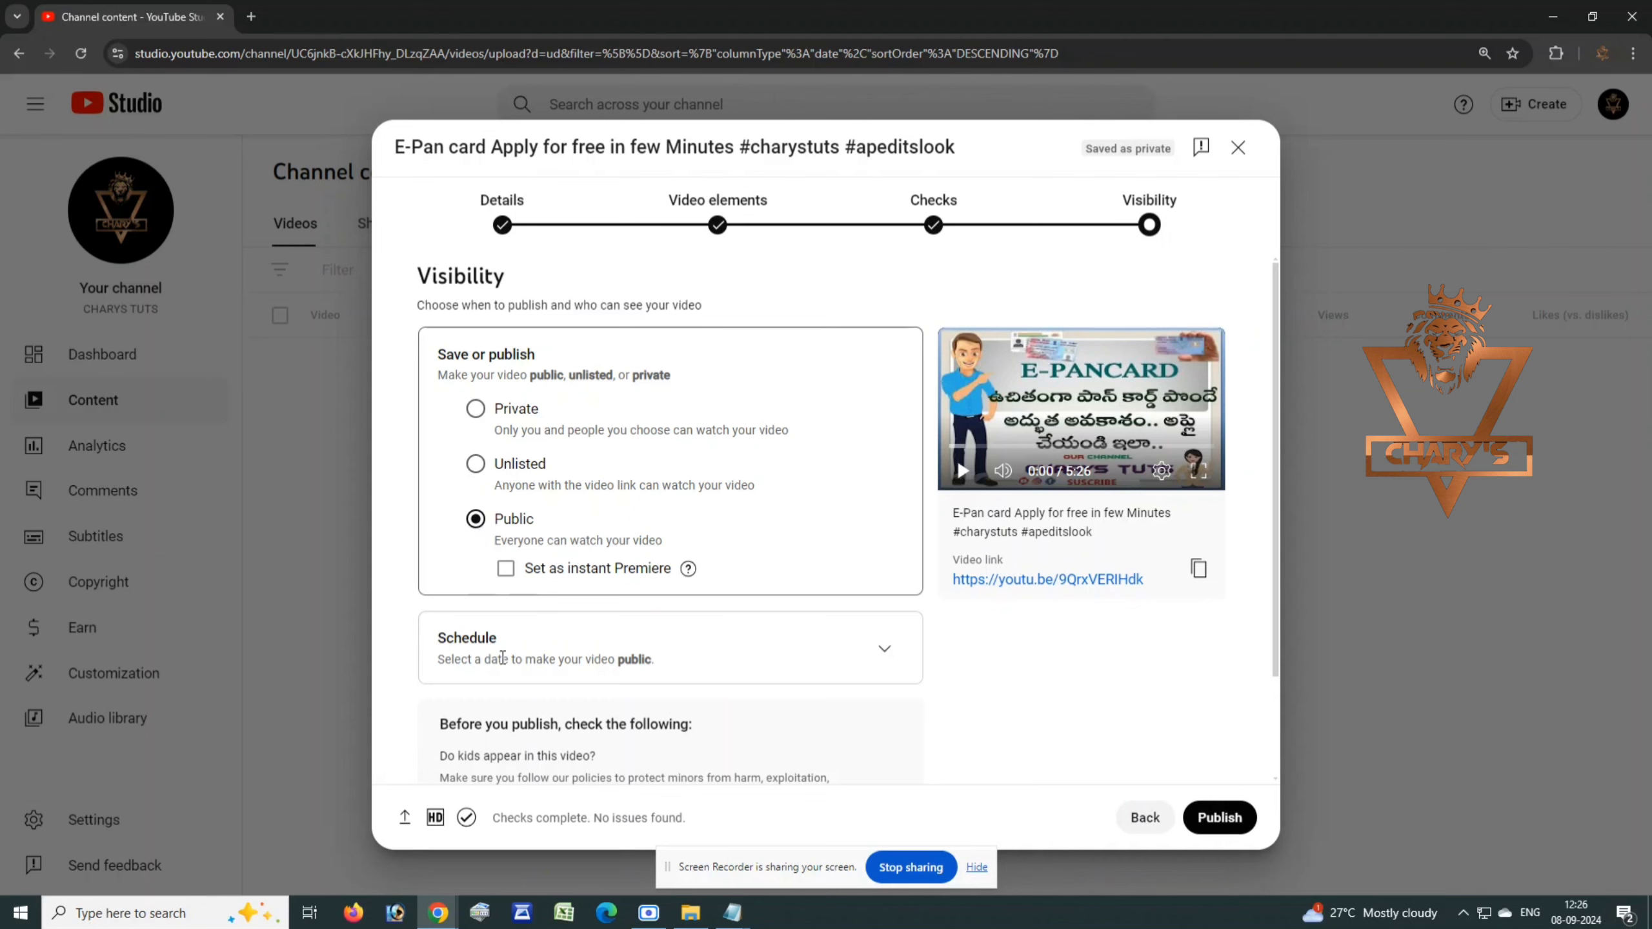
click(874, 655)
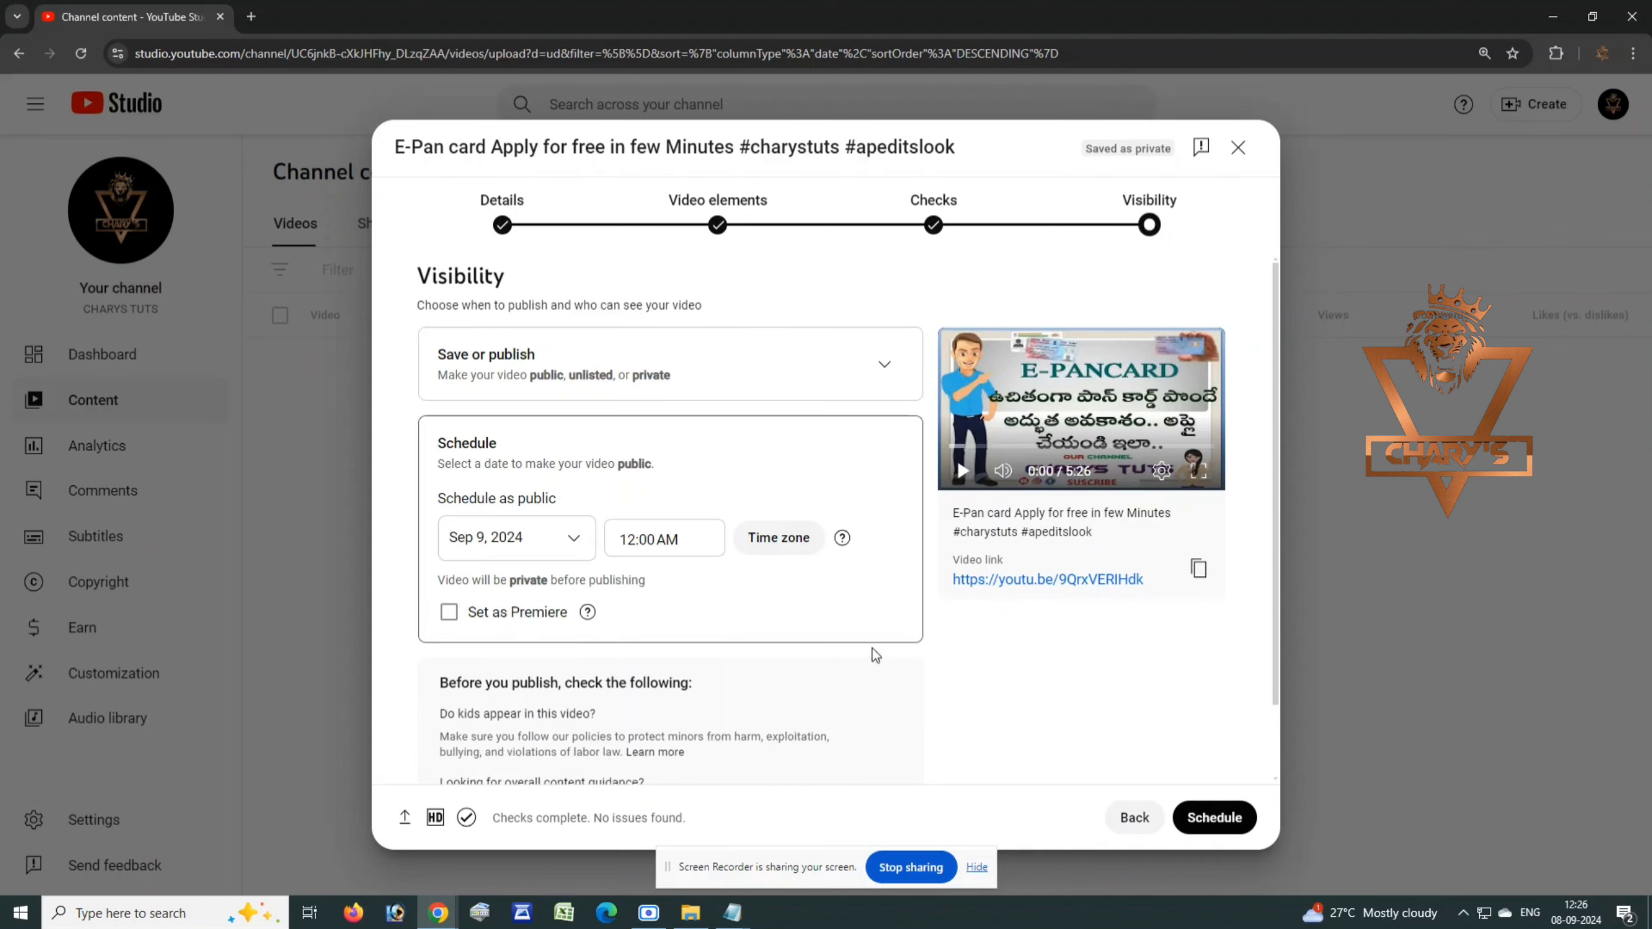
Schedule the video to go public on Sep 10, 2024 at 7:00 PM and close the confirmation.
click(500, 553)
click(530, 335)
click(661, 539)
scroll(675, 719, down, 20)
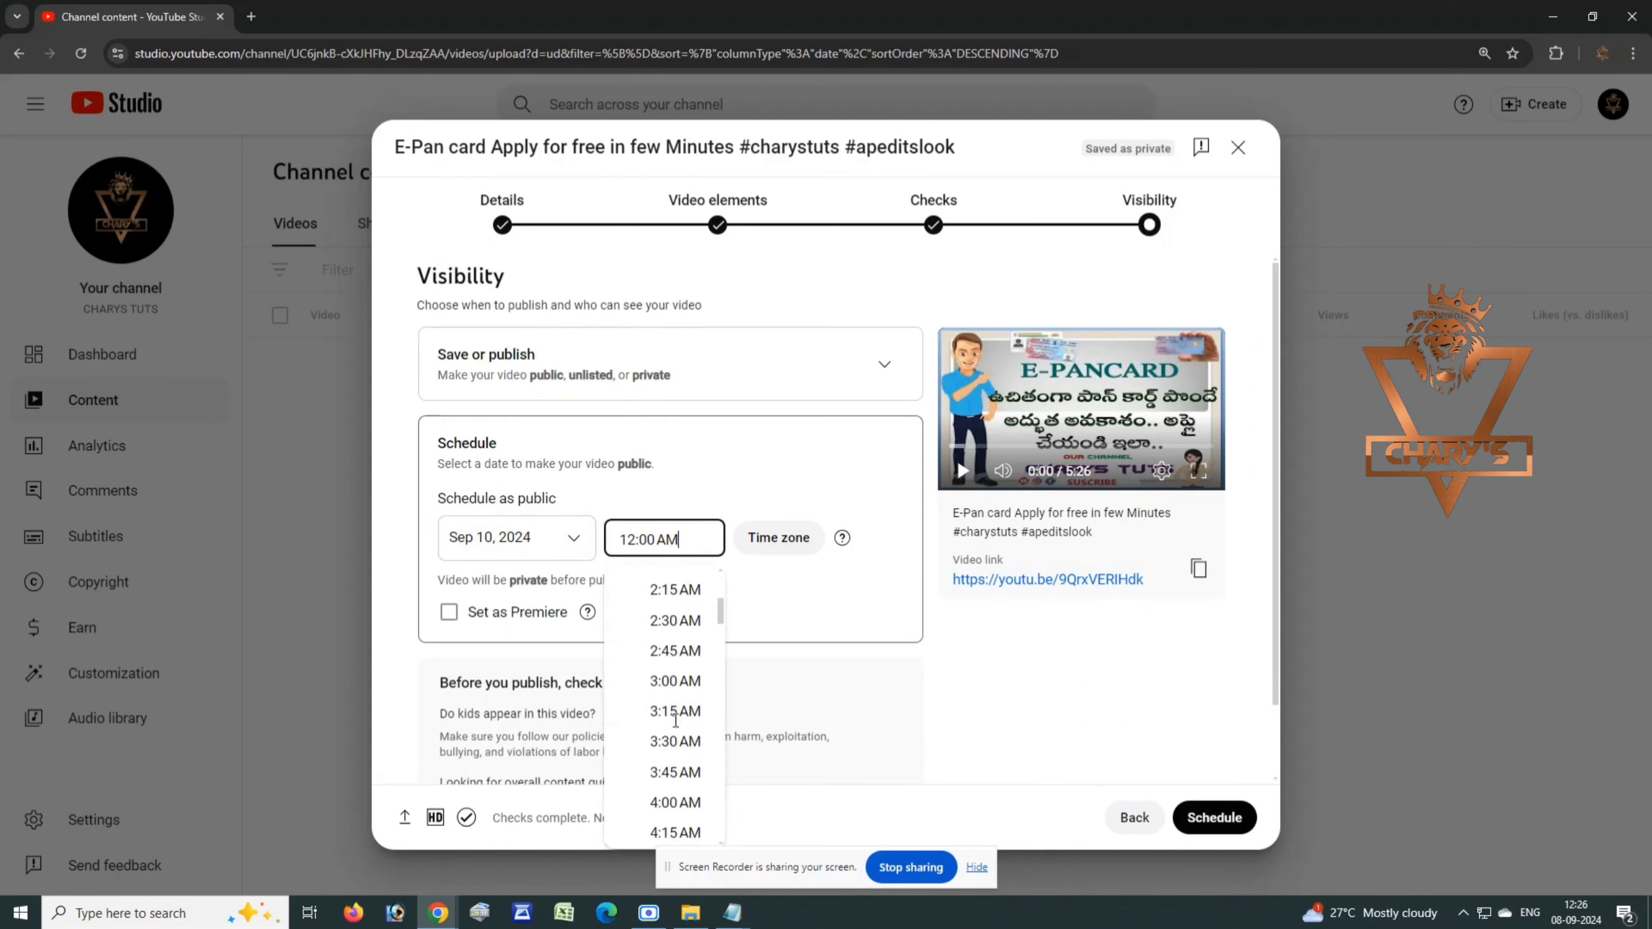
scroll(672, 719, down, 12)
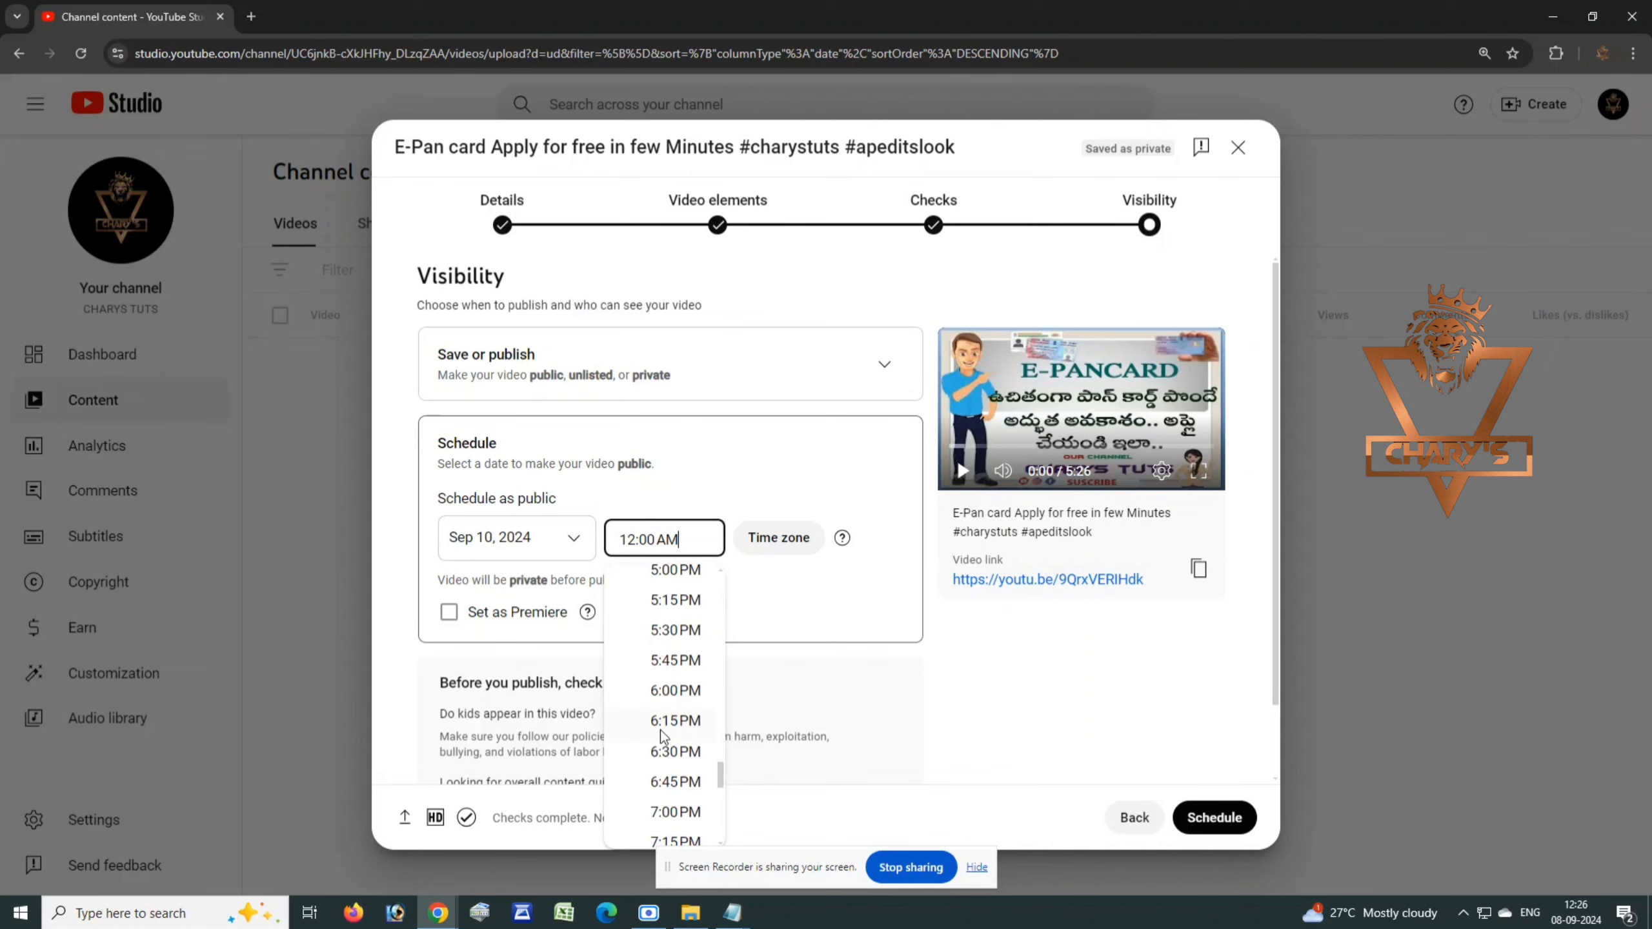
click(674, 813)
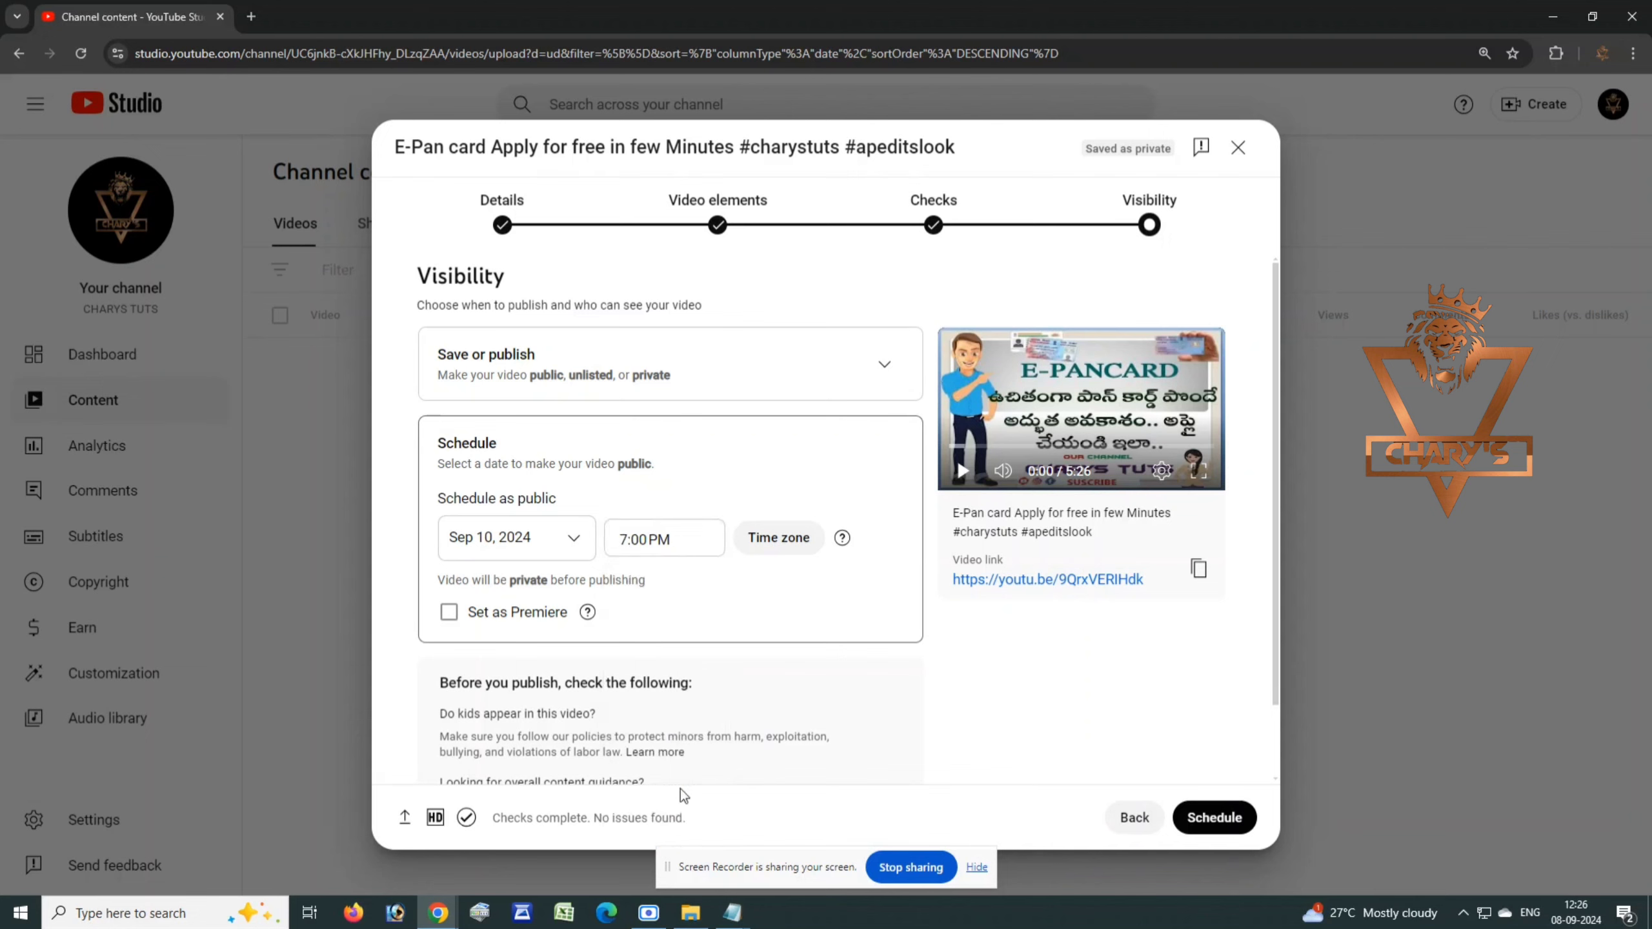
click(1220, 821)
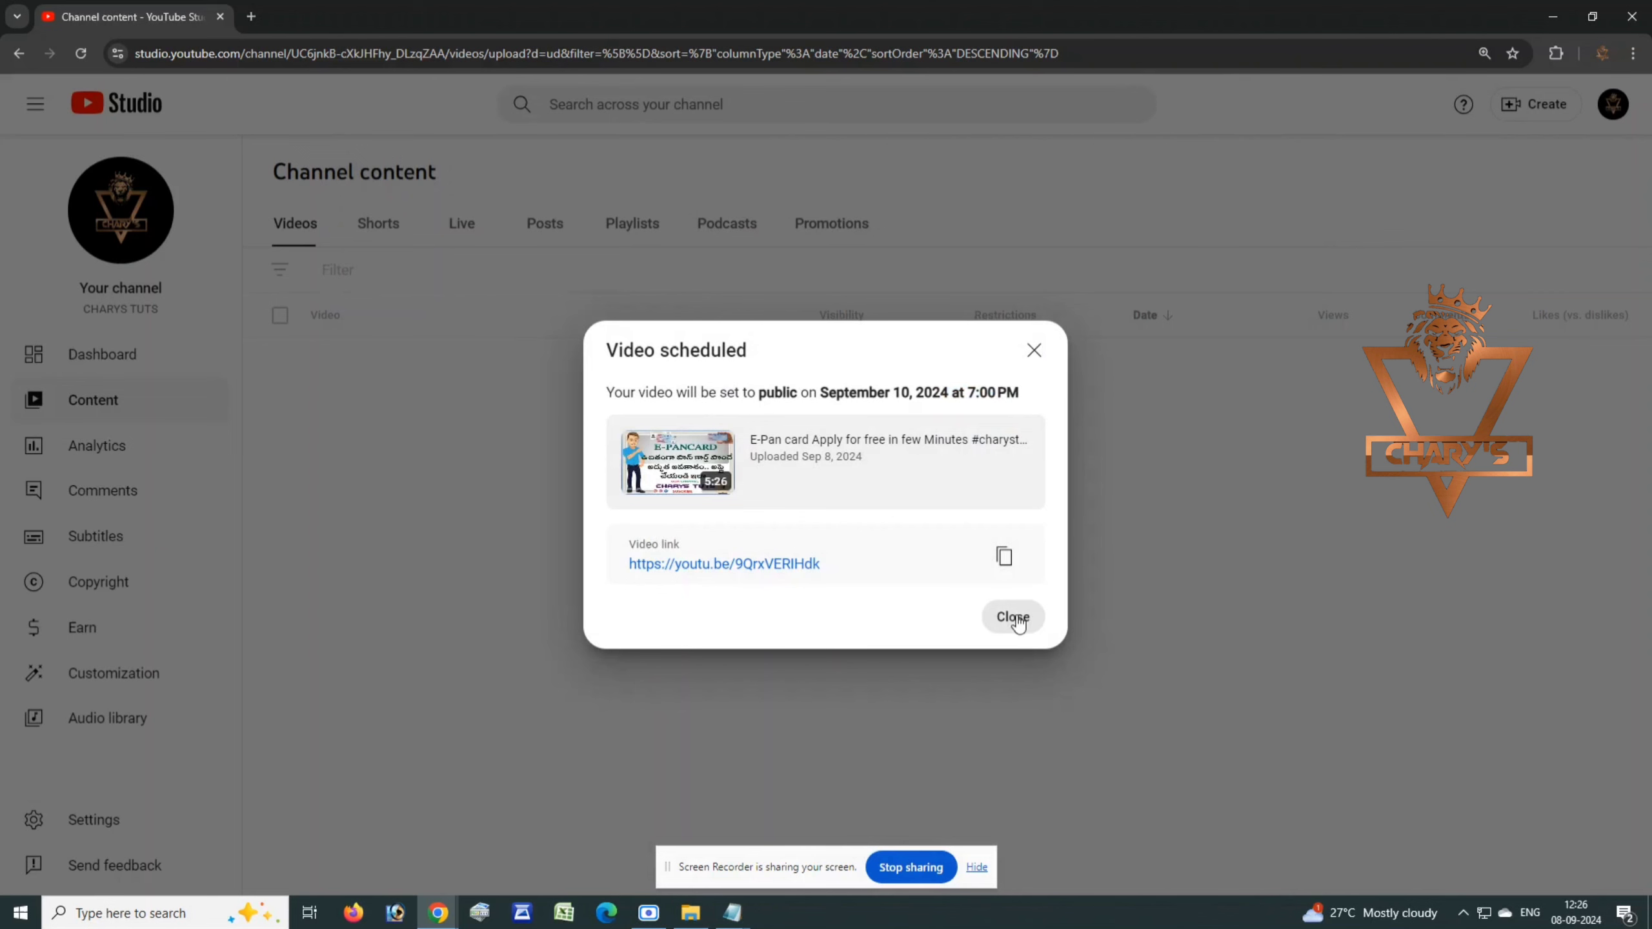
click(1016, 619)
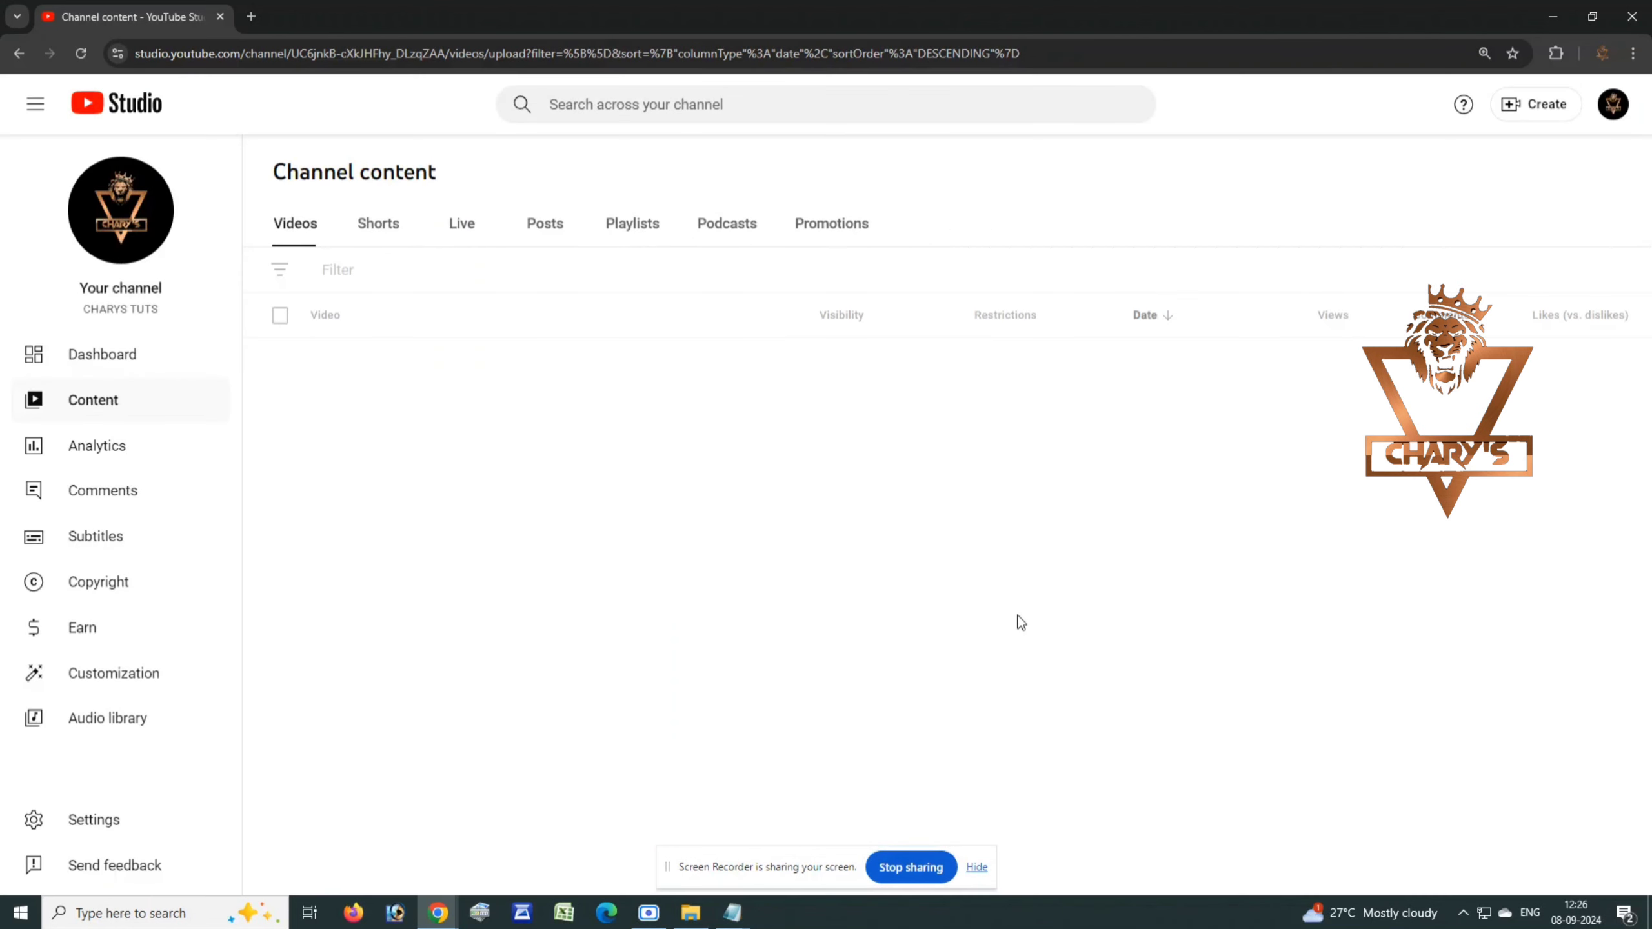